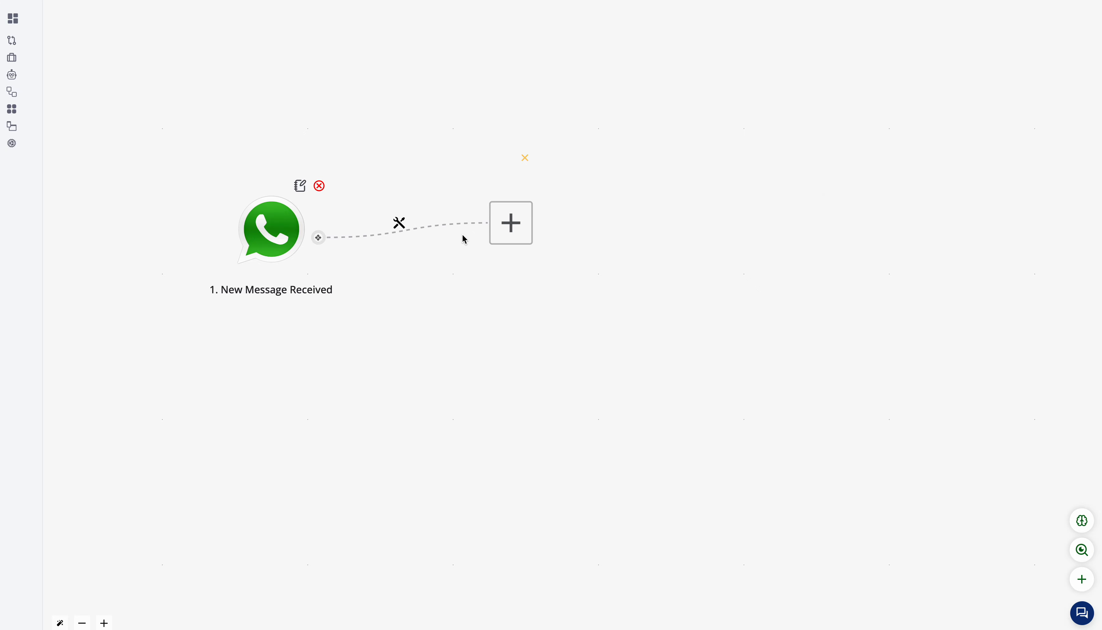
Step: Add an AI Intent Detector after the New Message Received trigger and create two intents in it
left_click(511, 222)
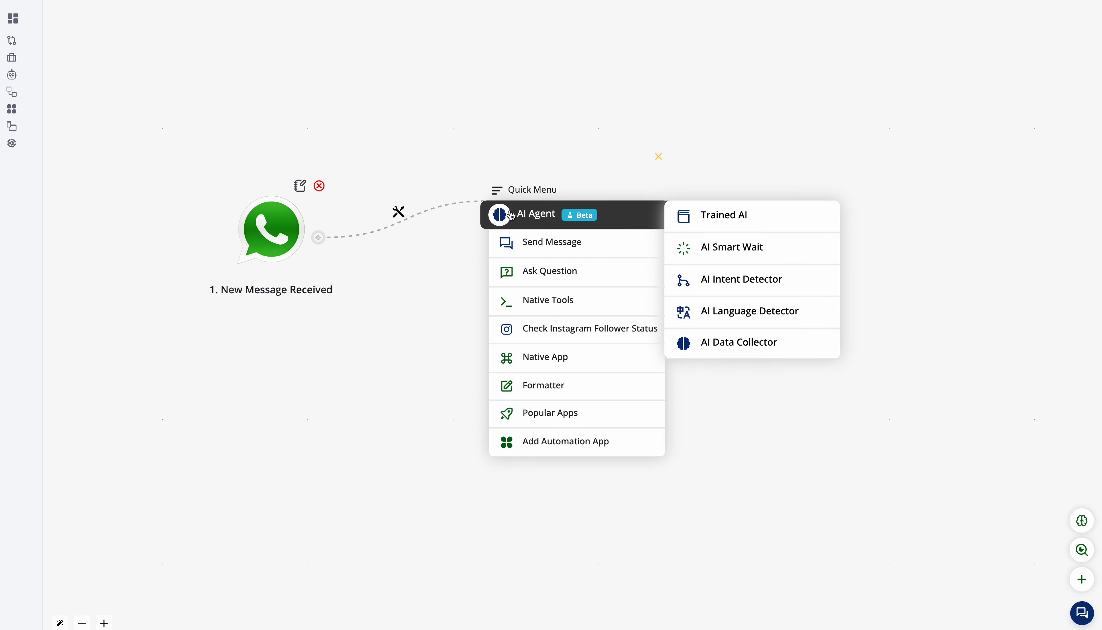
left_click(739, 280)
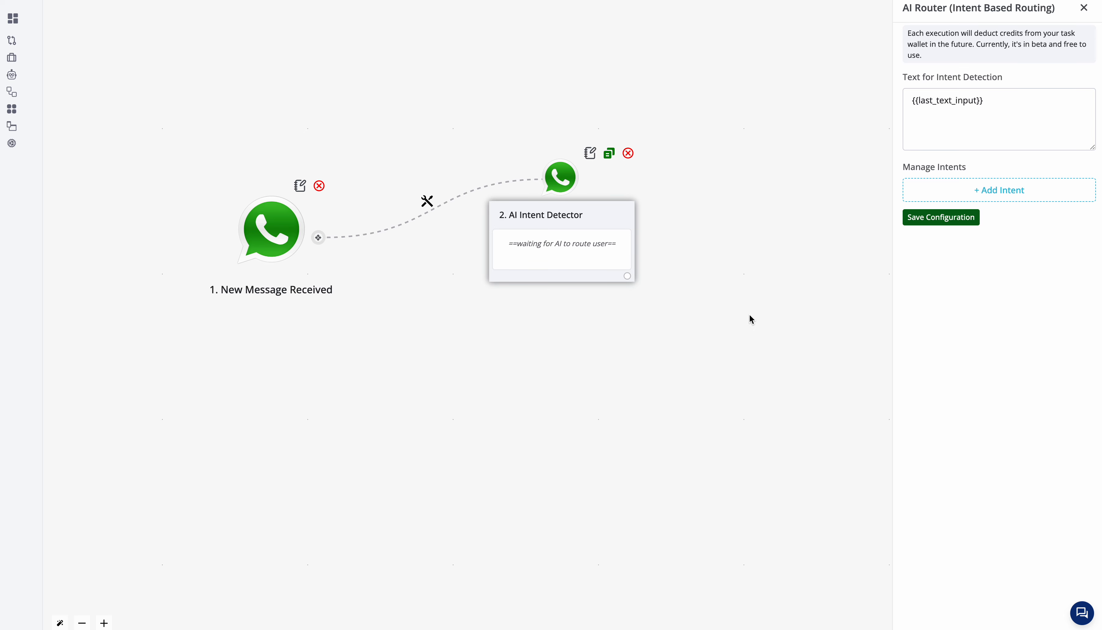
left_click(957, 191)
left_click(965, 223)
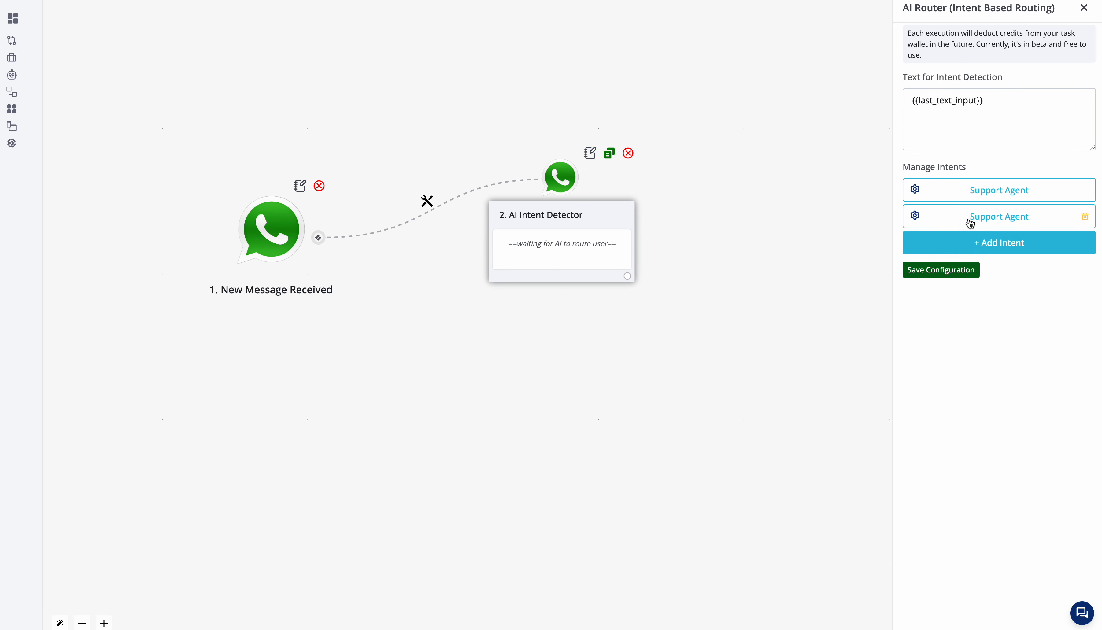
Step: Title the first intent "Greeting", set its routing condition to "user is sending us a greeting like hi , hello, etc", and save it
left_click(979, 193)
triple_click(762, 166)
type("Greeting")
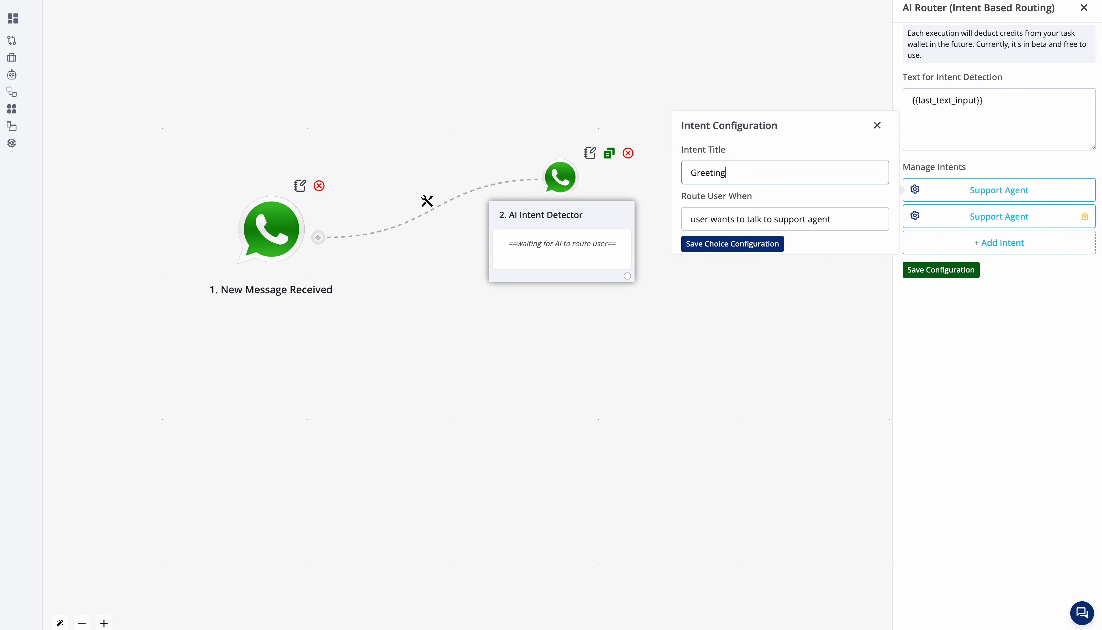
left_click(750, 216)
triple_click(749, 216)
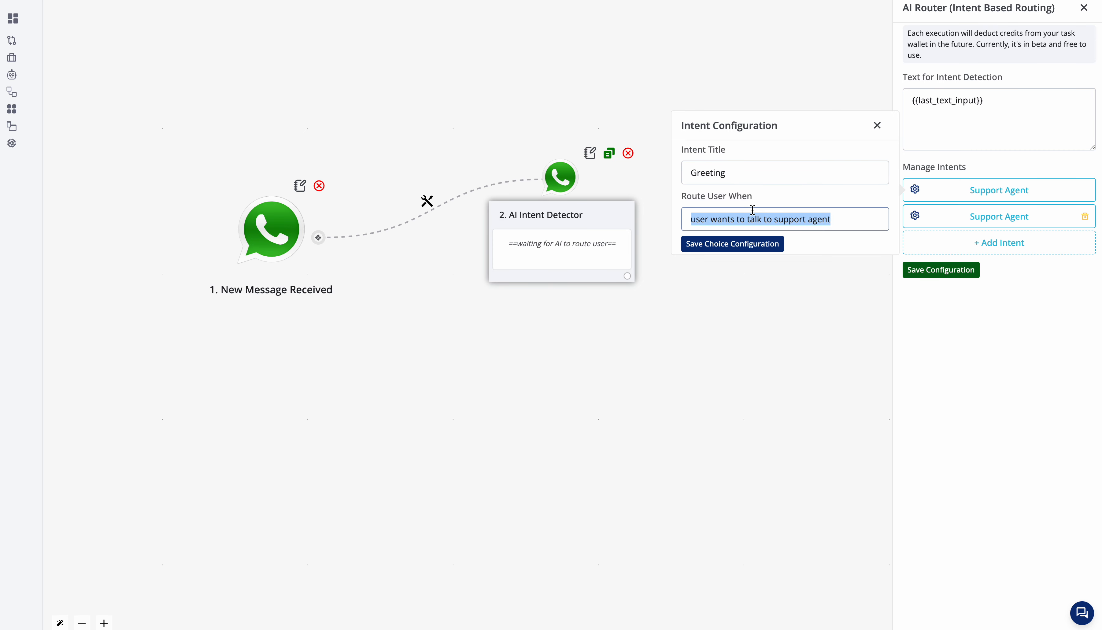
type("user is sending u")
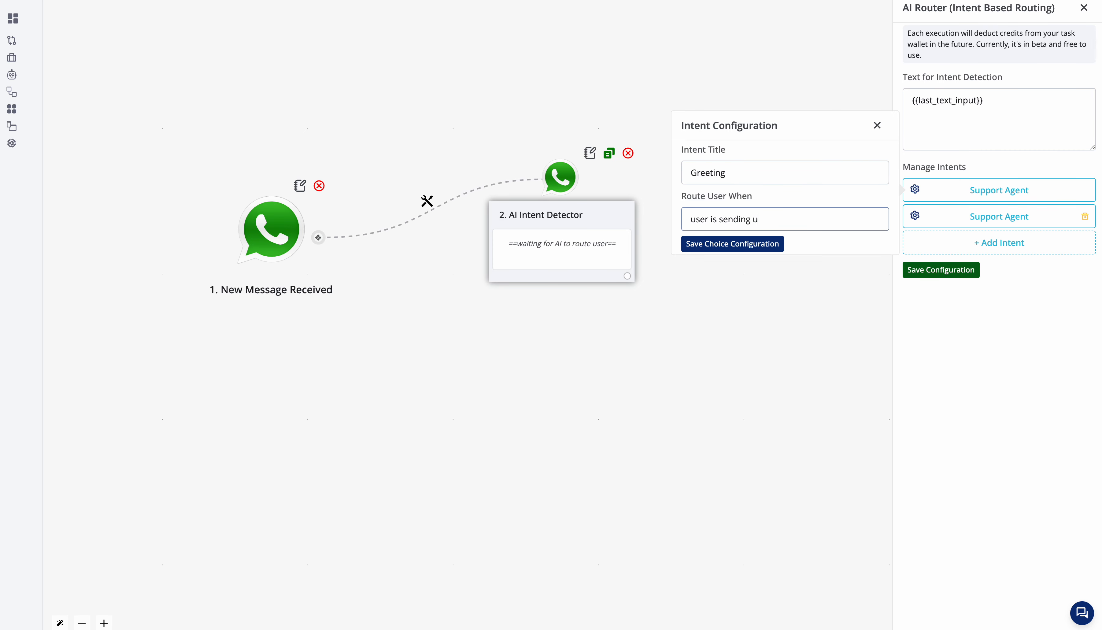
type("s a greeting like hi , hello, etc")
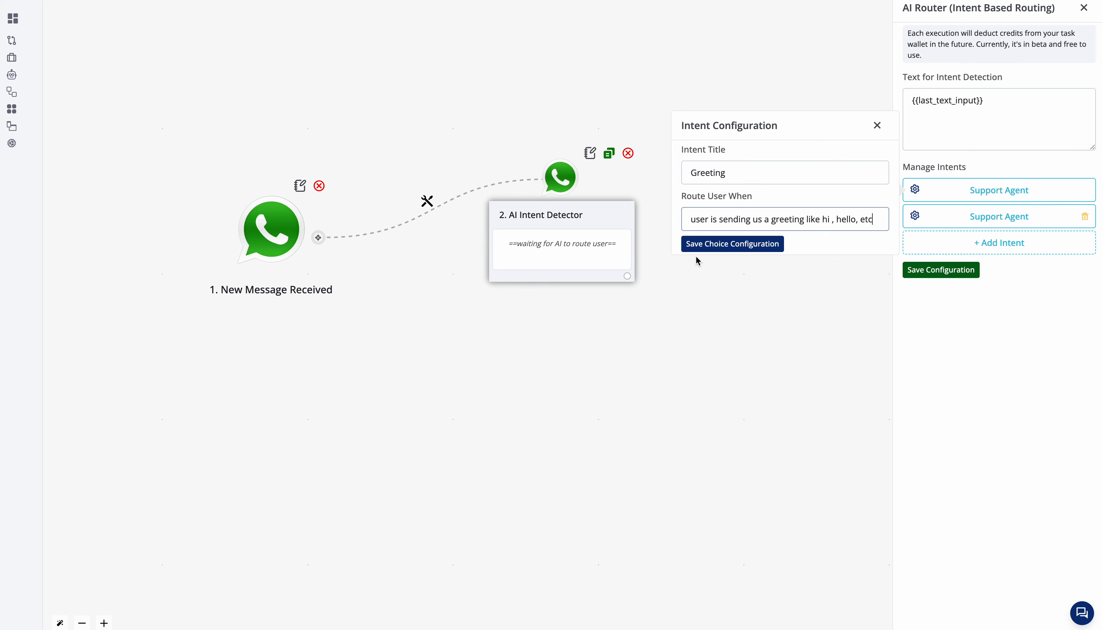
left_click(709, 246)
Step: Title the second intent "good bye or thanks", set its routing condition to "user has sent us a closure message", and save it
left_click(1016, 217)
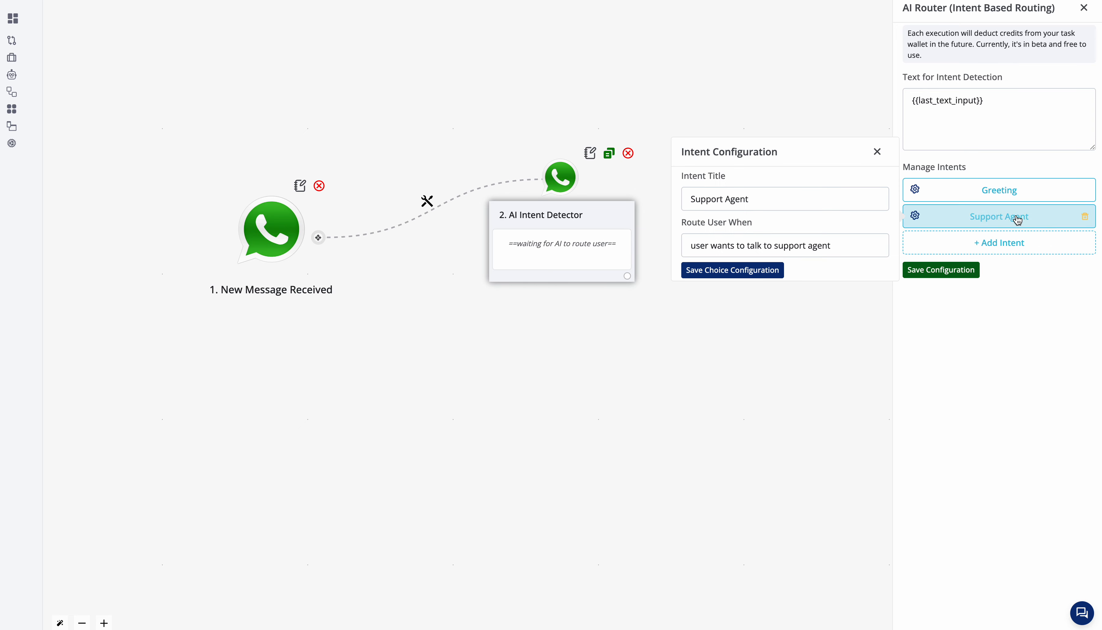
triple_click(804, 193)
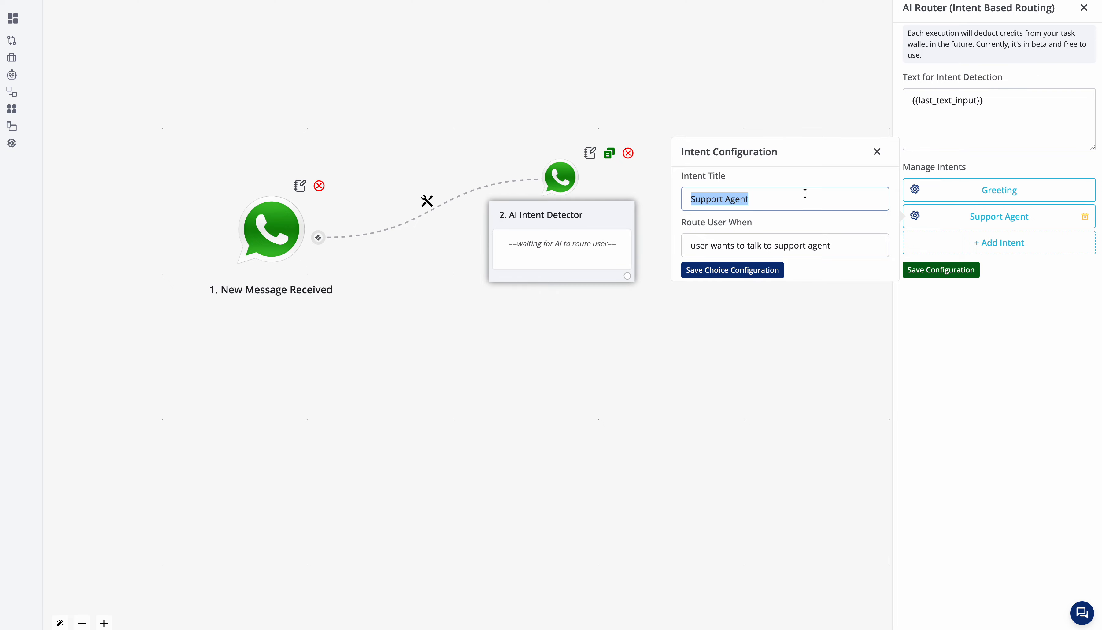
type("good bye")
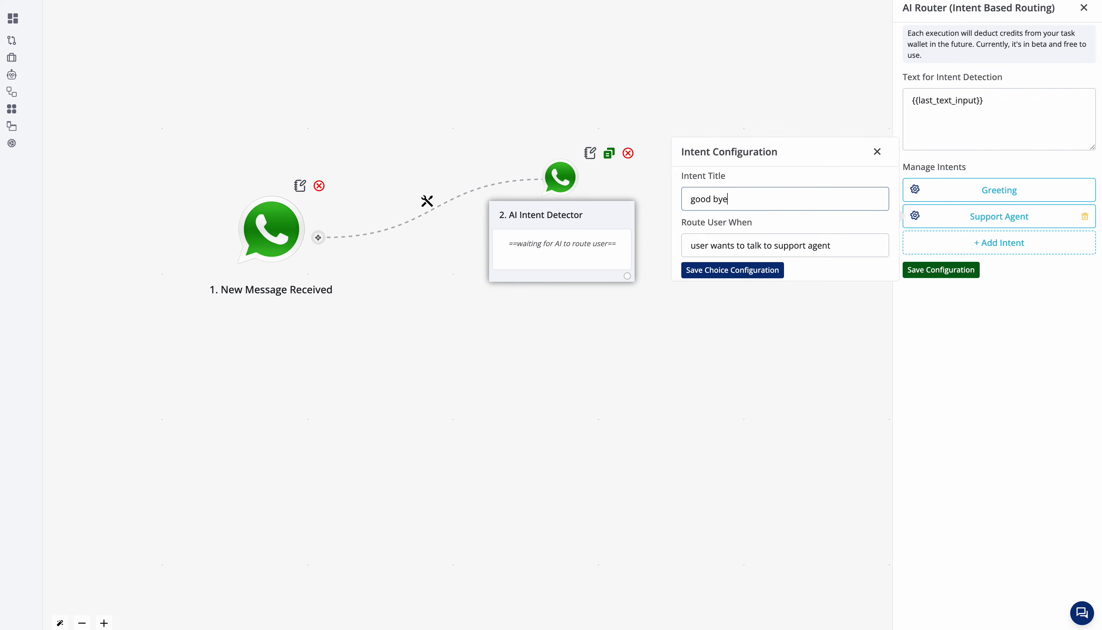
type(" or thanks")
triple_click(793, 240)
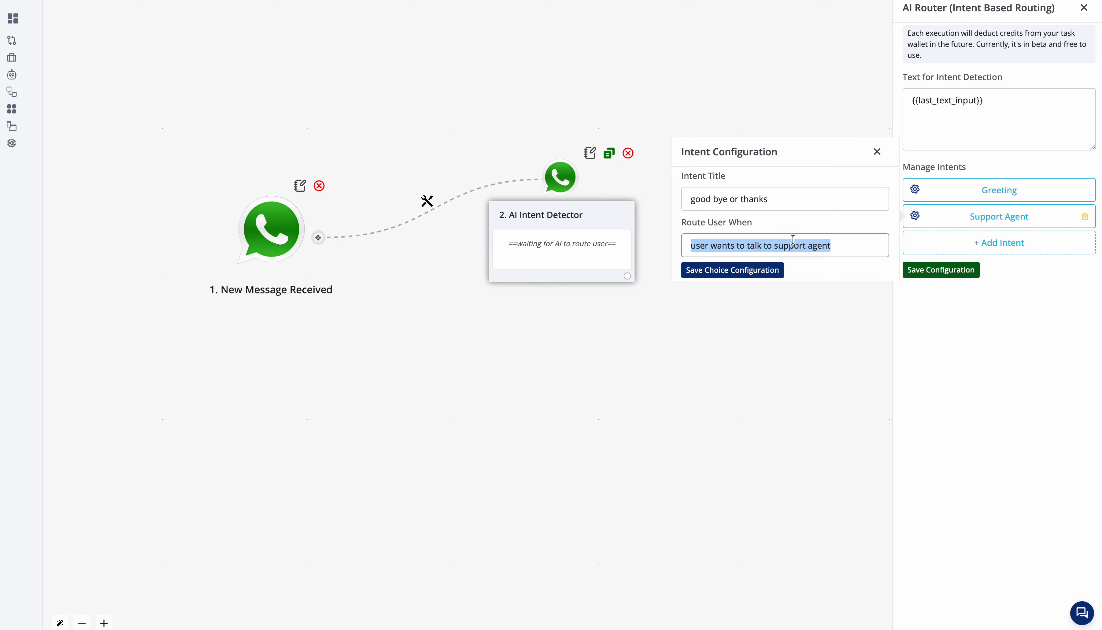
type("user has send")
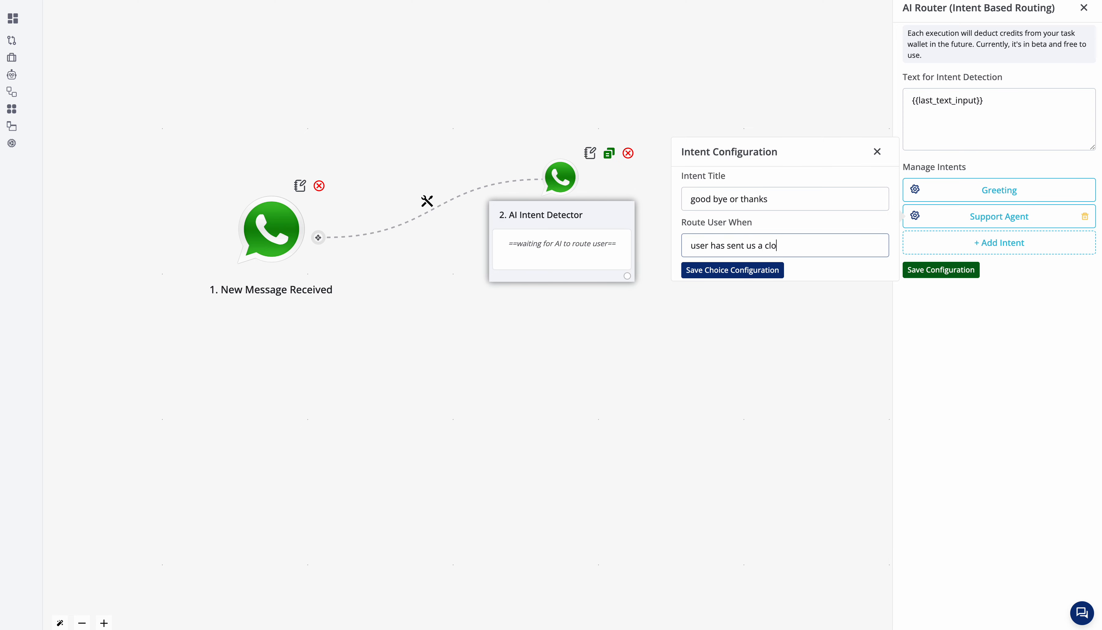
type("ge")
left_click(733, 271)
Step: Add a third intent and title it "Support team"
left_click(999, 242)
left_click(914, 242)
type("us a closure messa")
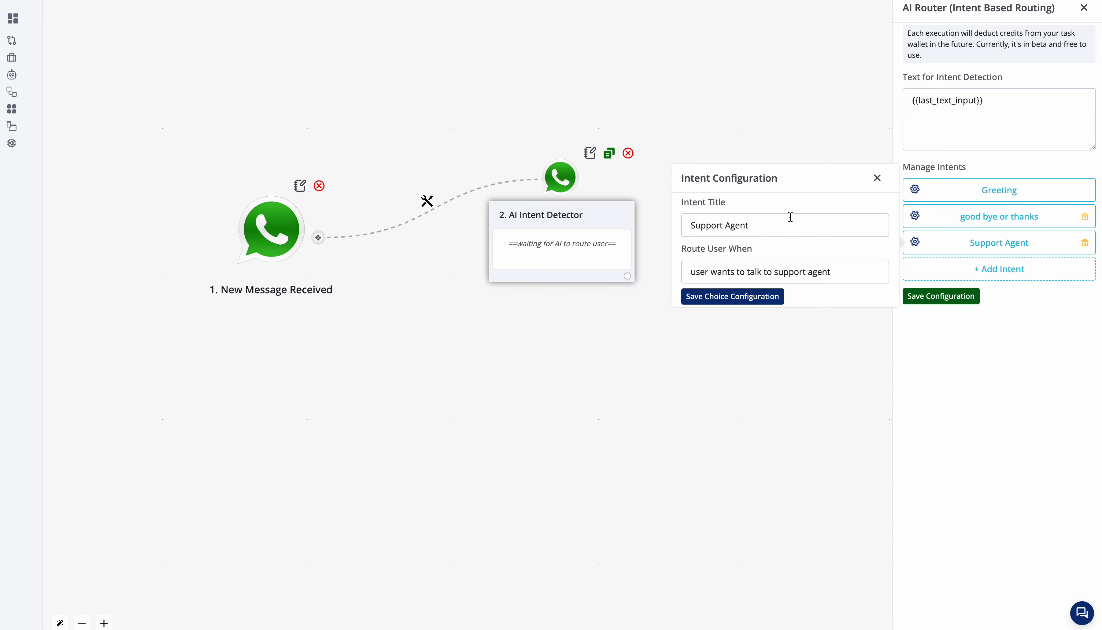
double_click(786, 228)
key("BackSpace")
key("BackSpace")
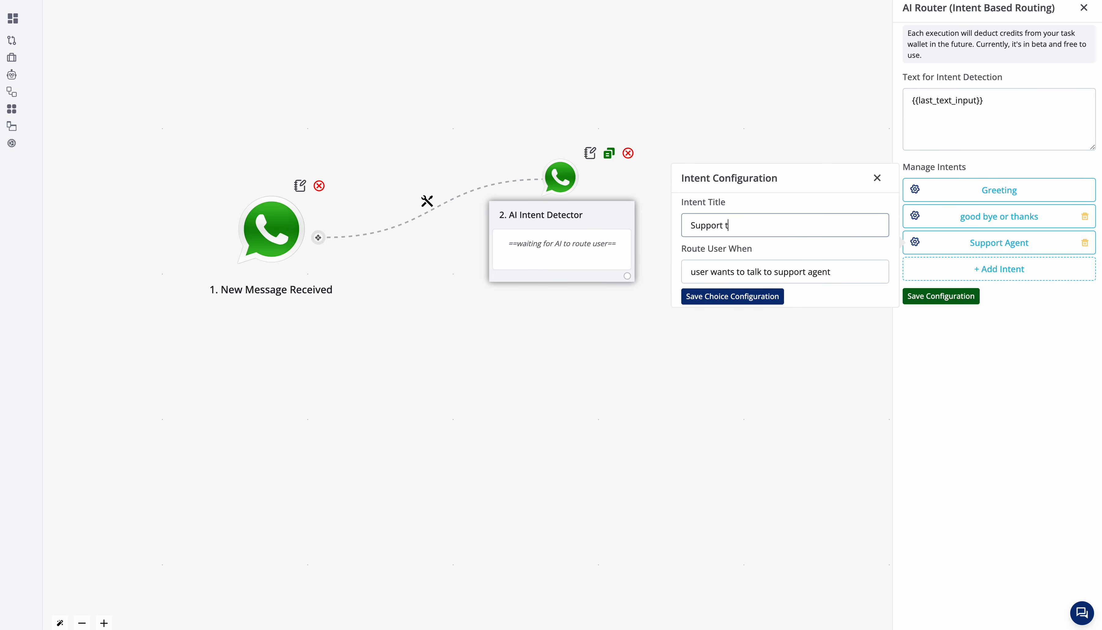
double_click(819, 272)
key("BackSpace")
type("team")
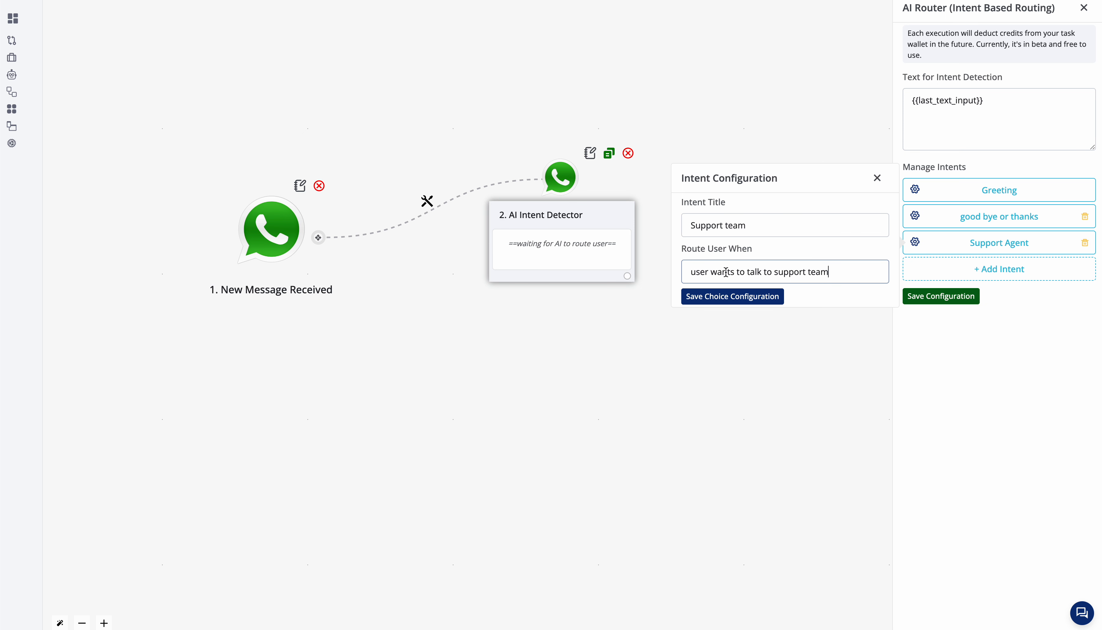
Step: Set the Support team intent's routing condition to "user is asking a question regarding support" and save the intent
left_click_drag(726, 272, 831, 271)
type("is asking a question regarding s")
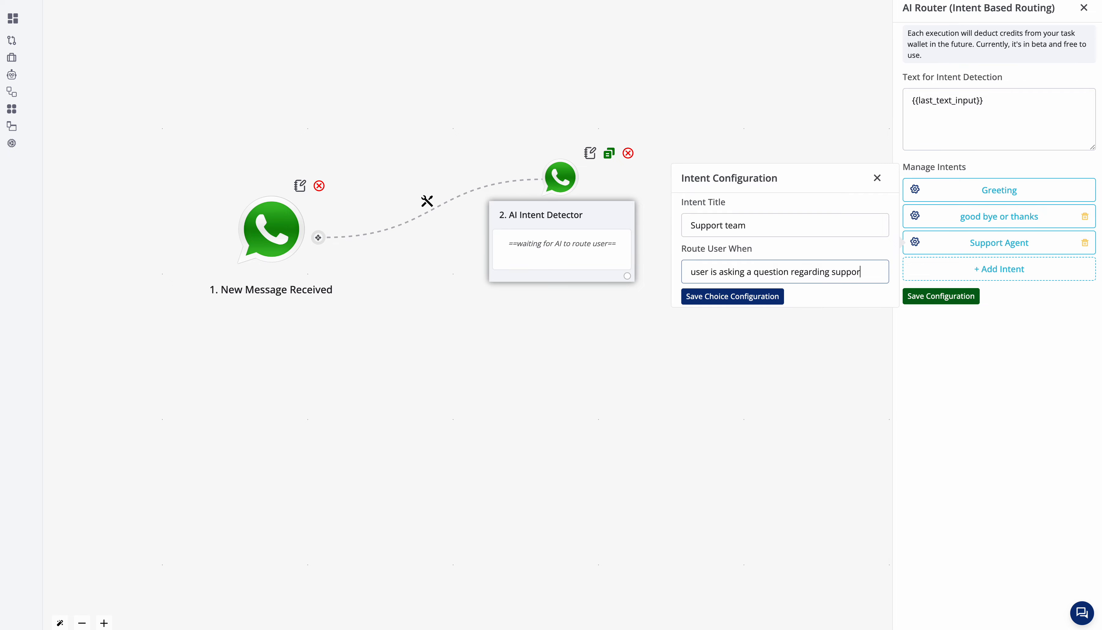
left_click(758, 297)
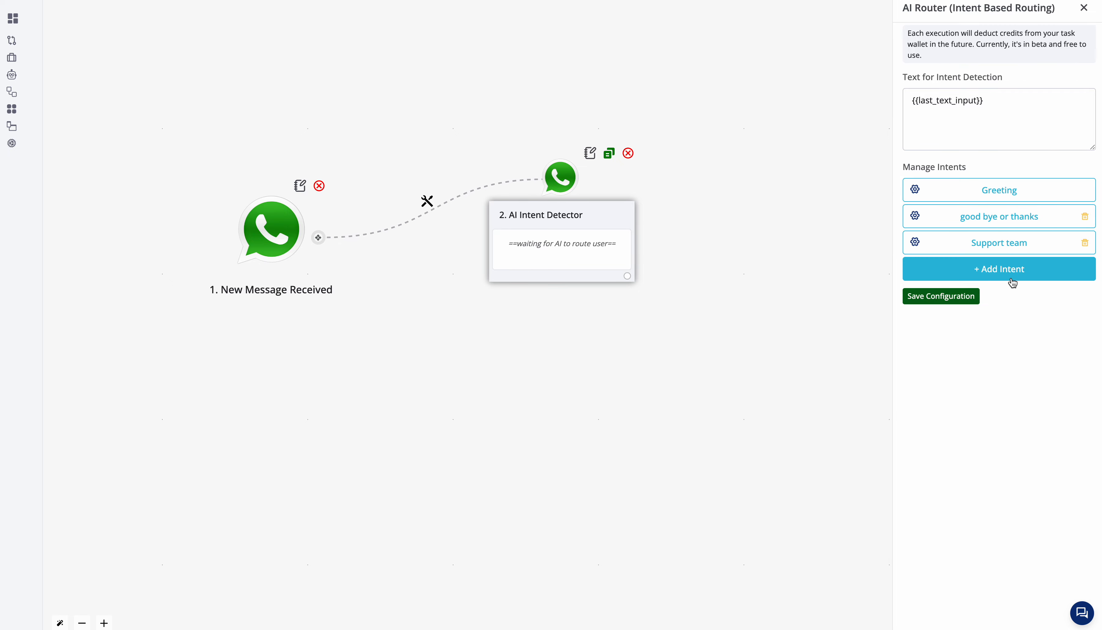
Step: Add a fourth intent titled "Sales" and start its routing condition with "user is asking question regarding our"
left_click(1004, 276)
triple_click(705, 249)
type("Sales")
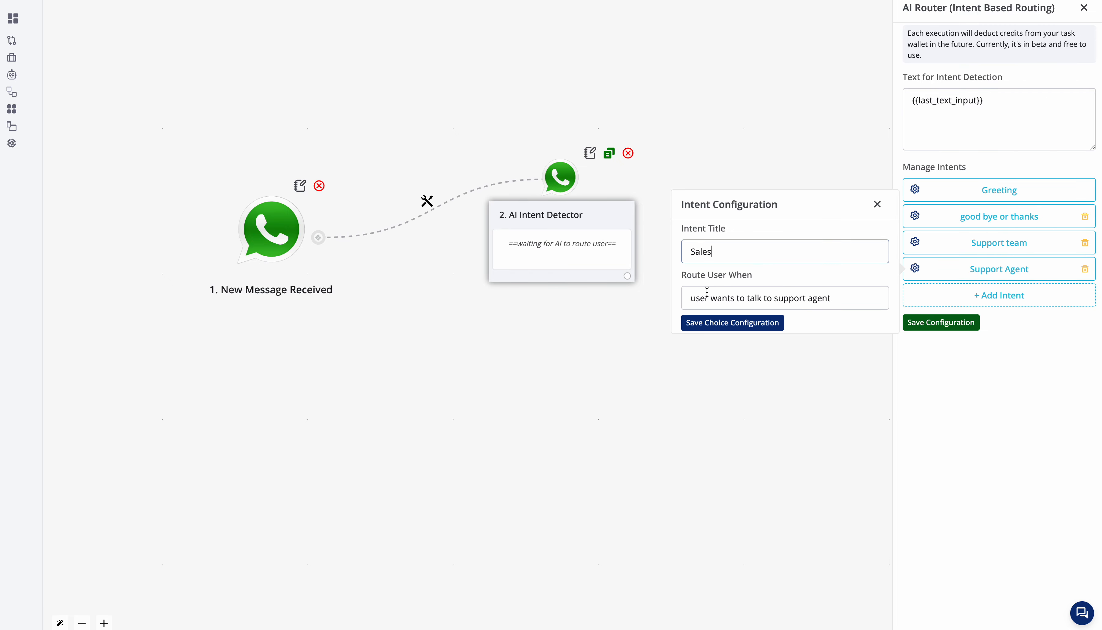
left_click_drag(707, 292, 971, 327)
type("is")
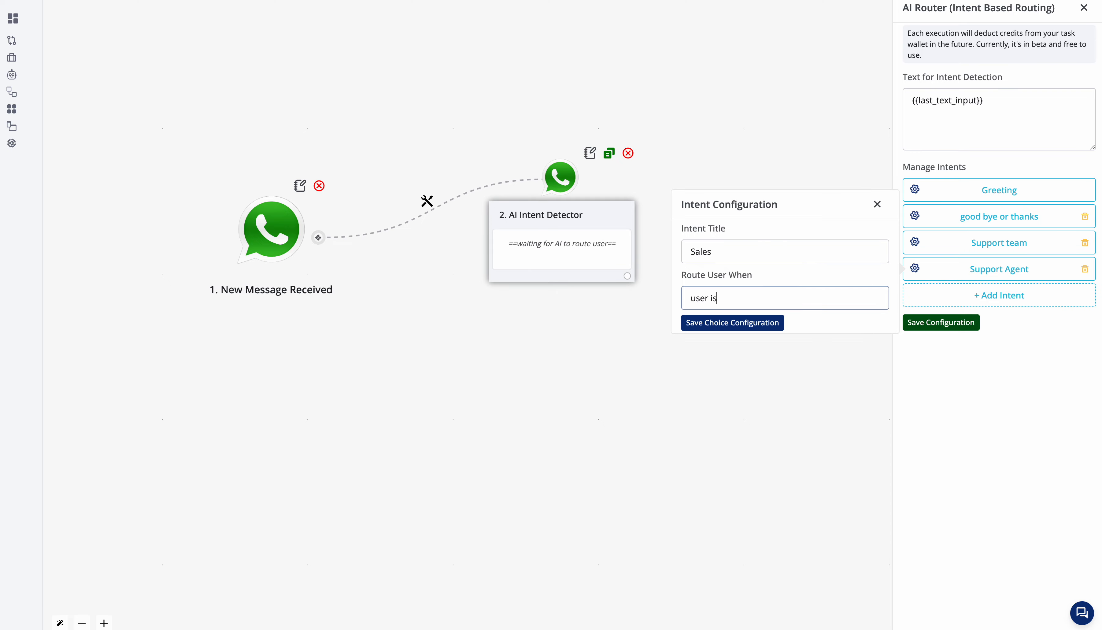
type(" asking question regarding our")
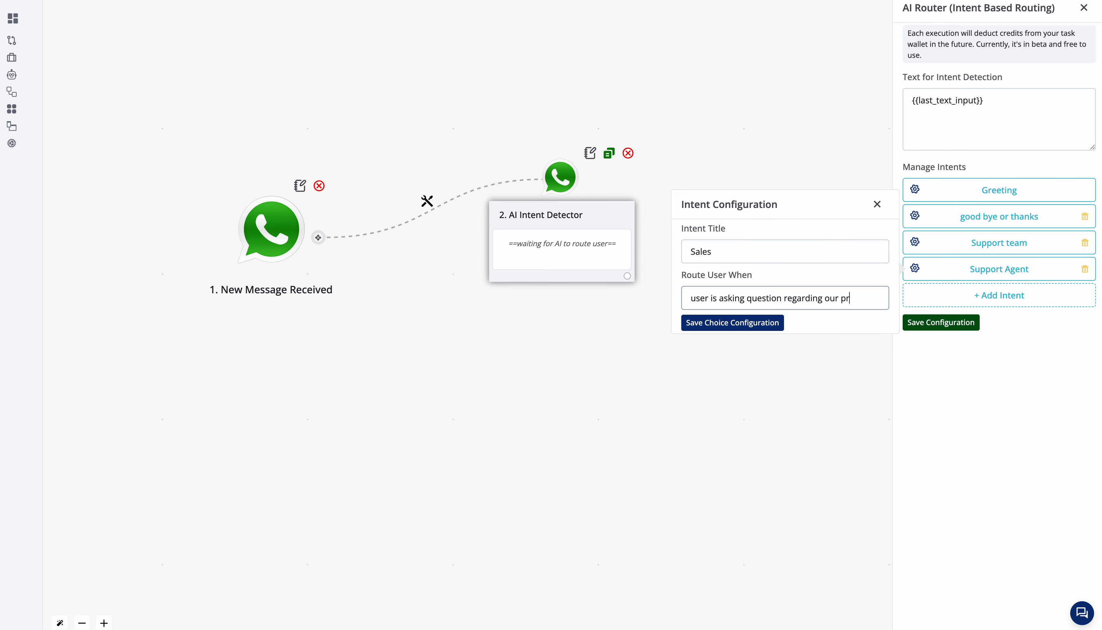
Step: Retitle the fourth intent "Product information", complete its routing condition with "product information", and save it
left_click(853, 249)
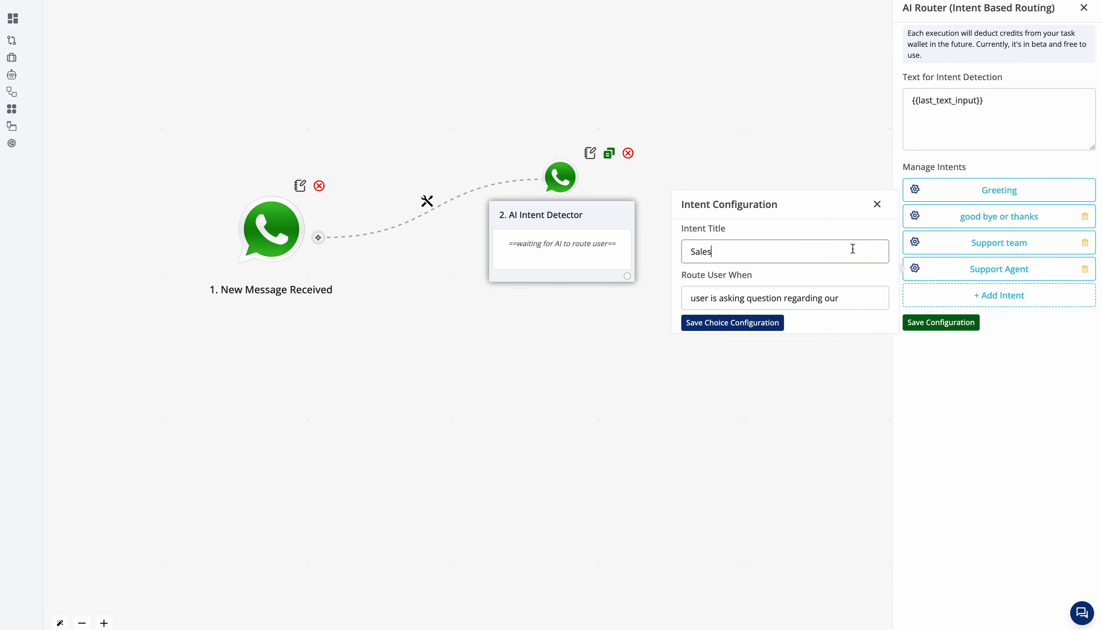
key("ctrl+a")
type("P")
left_click(856, 297)
type("product information")
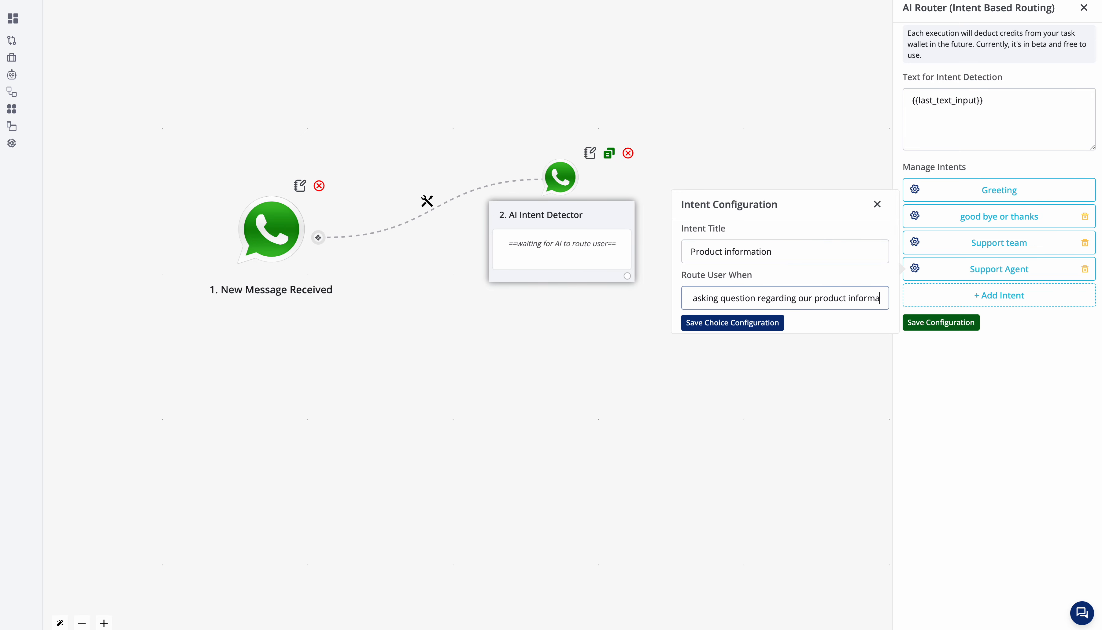
left_click(759, 324)
Step: Add a fifth intent titled "pricing" with the routing condition "user is asking question in regards of pricing", and save it
left_click(1045, 306)
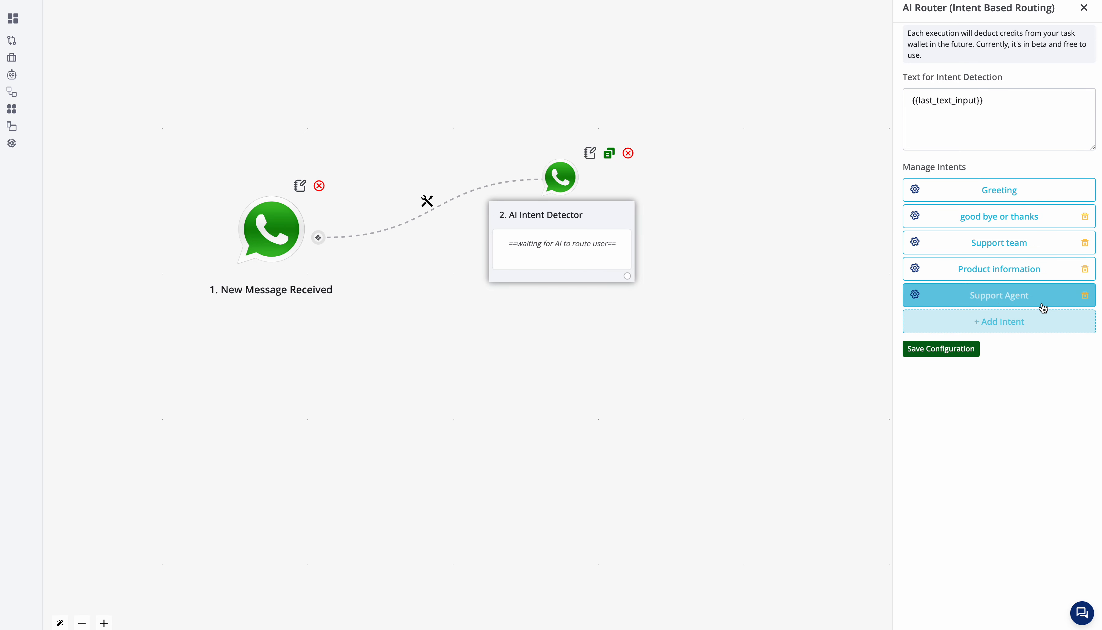
left_click(1043, 303)
triple_click(702, 279)
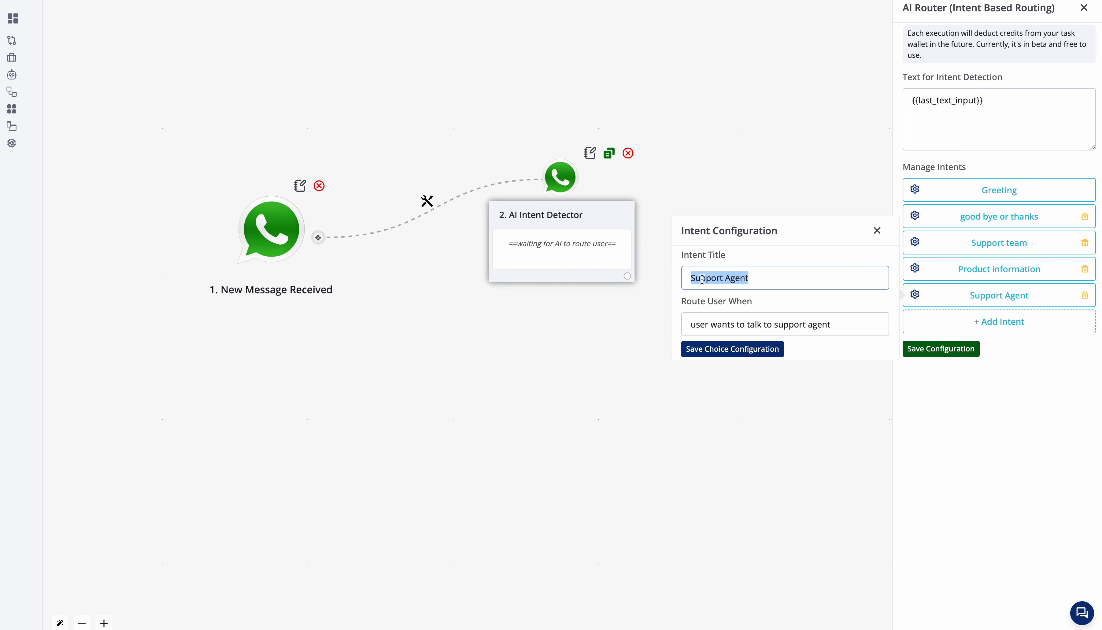
type("pricing")
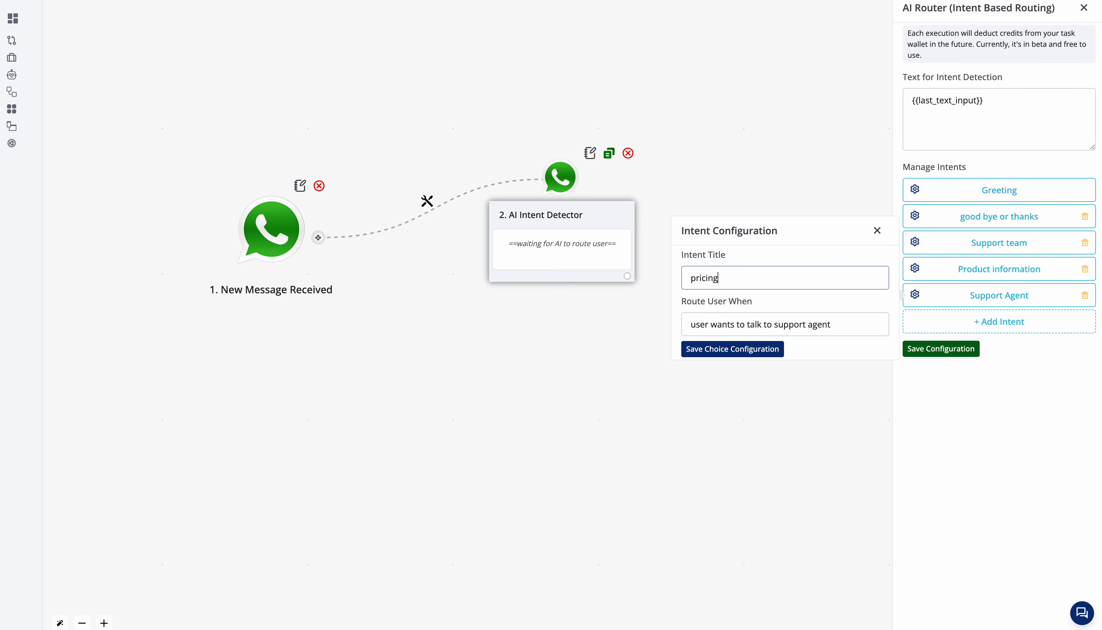
key("Tab")
type("user is asking")
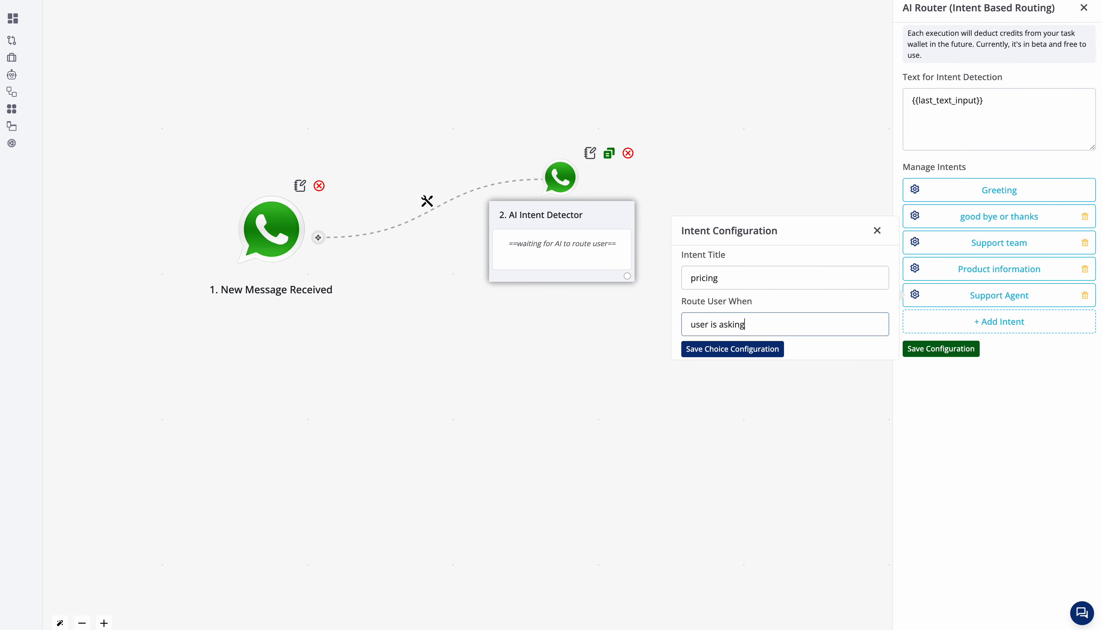
type(" question in regards of pricing")
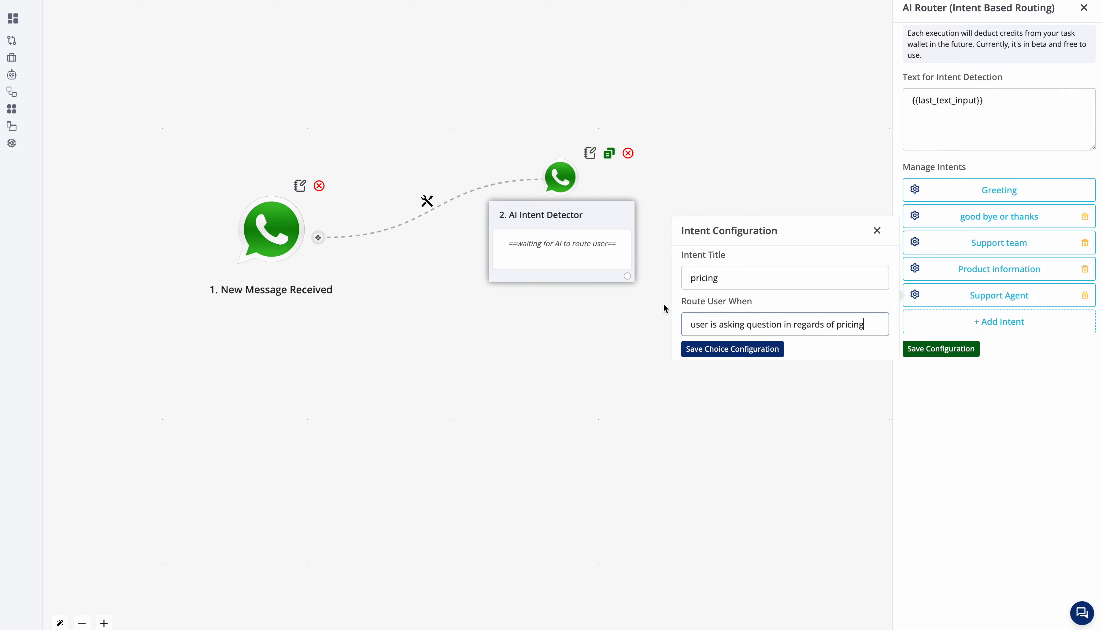
left_click(700, 350)
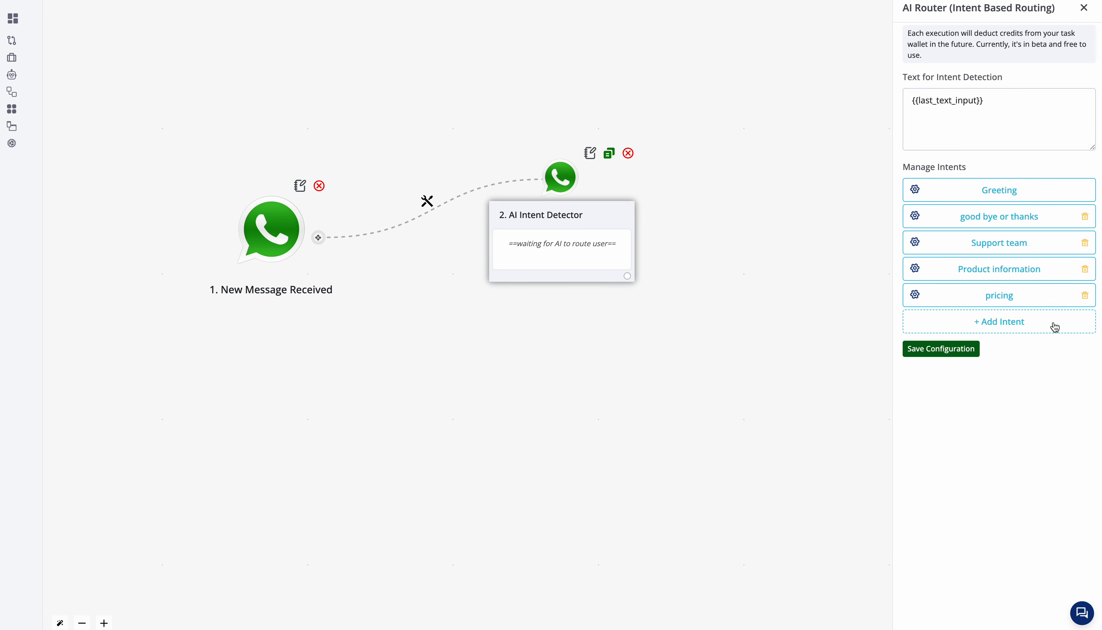
Step: Save the AI Intent Detector configuration and move its node farther away from the trigger node
left_click(976, 355)
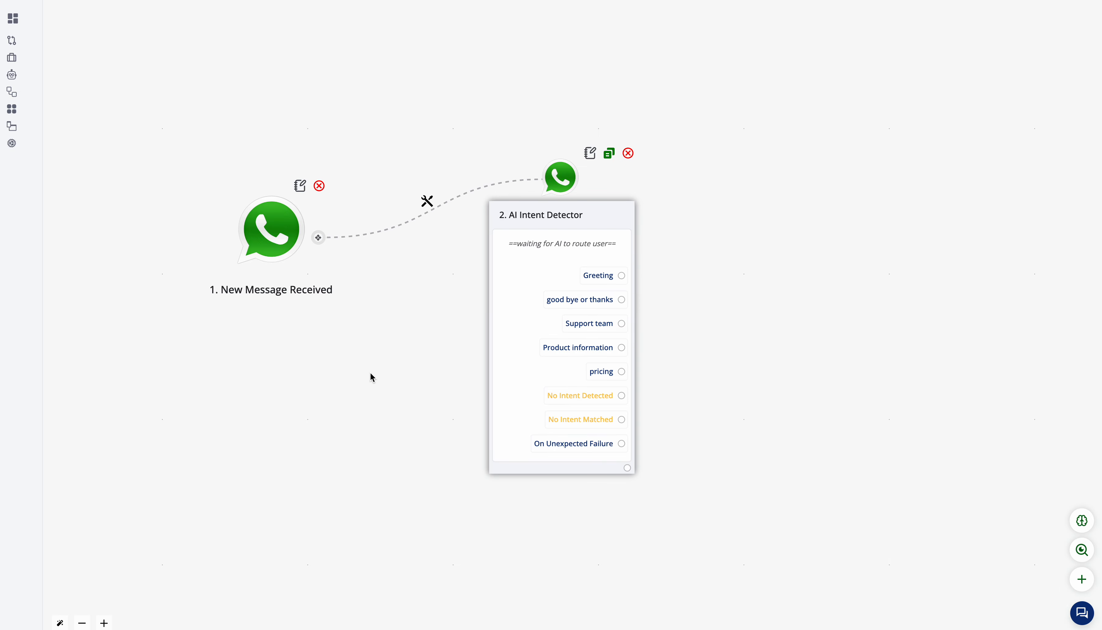
left_click_drag(556, 263, 613, 206)
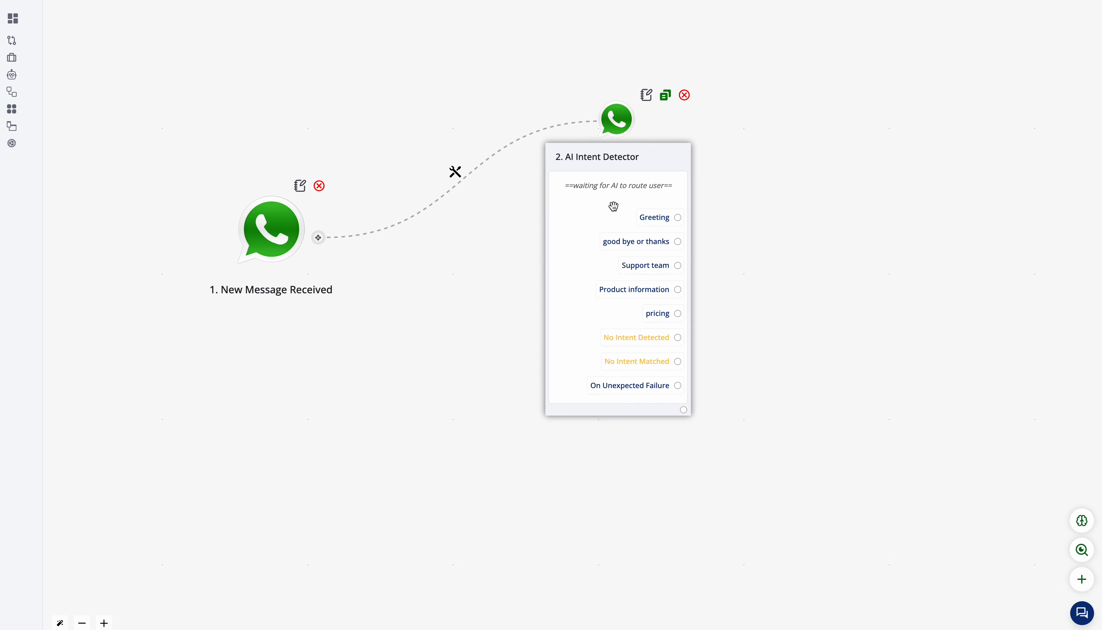
left_click_drag(484, 312, 379, 349)
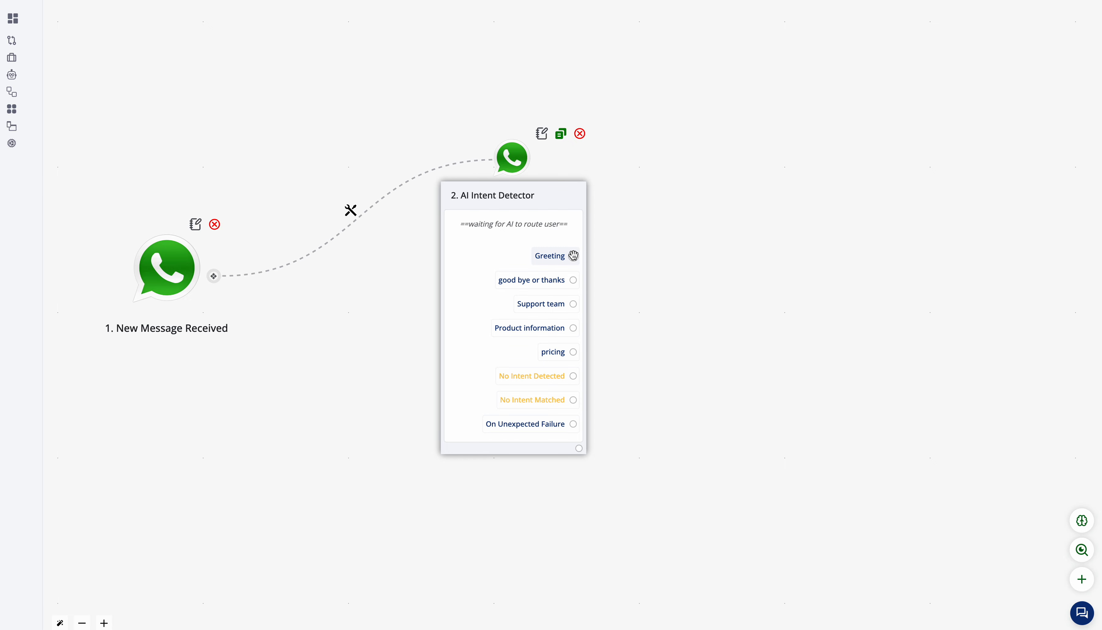
Step: Connect the Greeting intent of the AI Intent Detector to a new Trained AI node
left_click_drag(573, 256, 750, 204)
left_click_drag(704, 394, 620, 350)
left_click(511, 223)
mouse_move(510, 222)
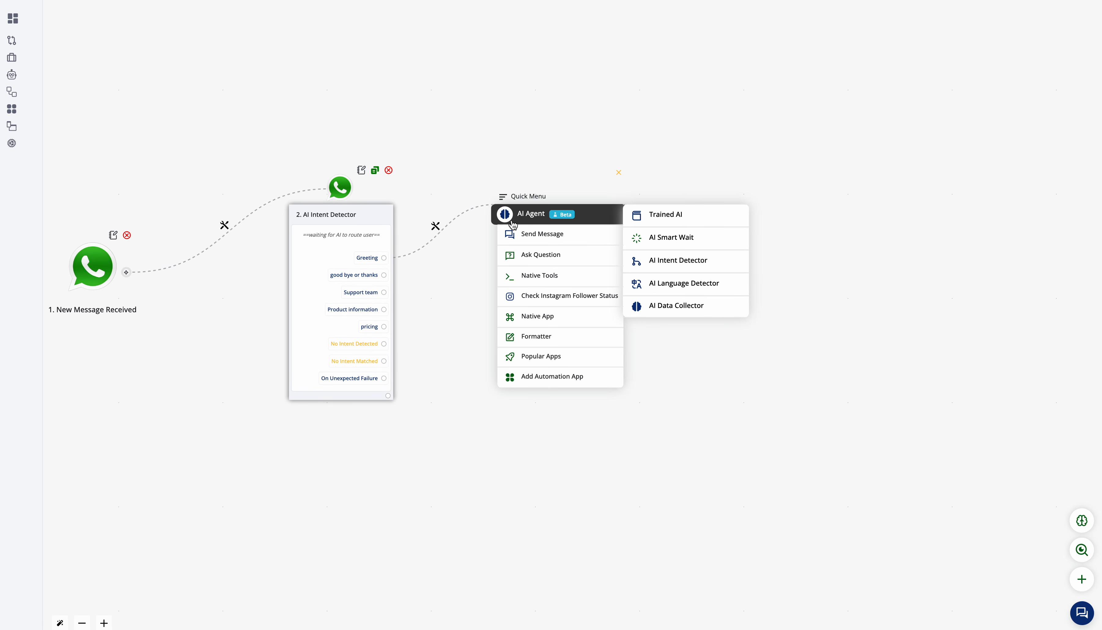
left_click(682, 219)
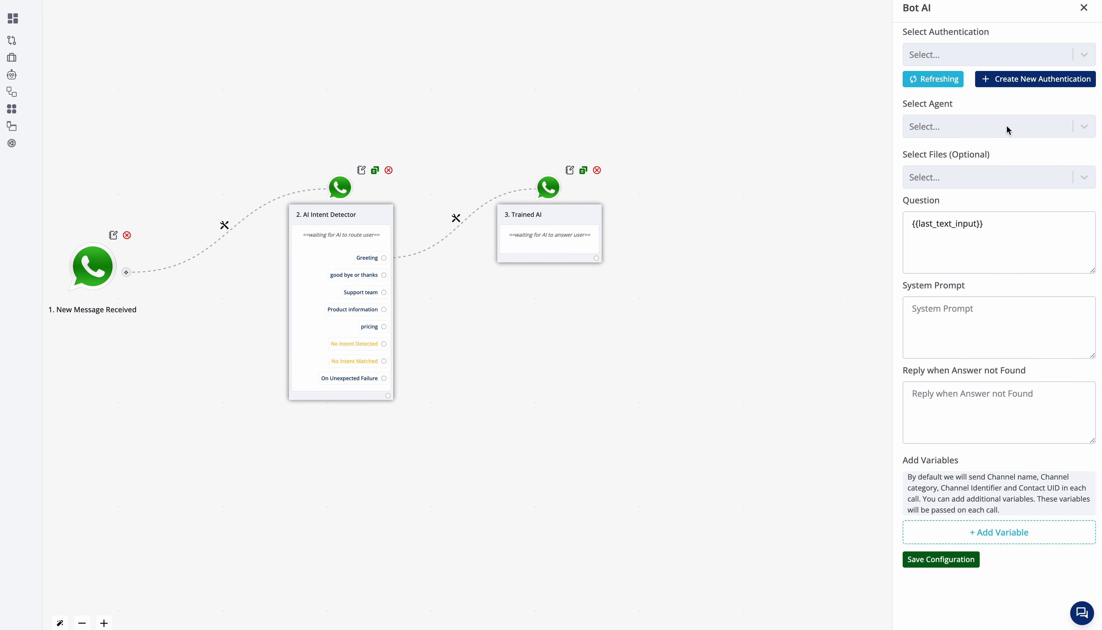
Step: Set the Trained AI node's authentication to "test" and its agent to System Instructions
left_click(1045, 47)
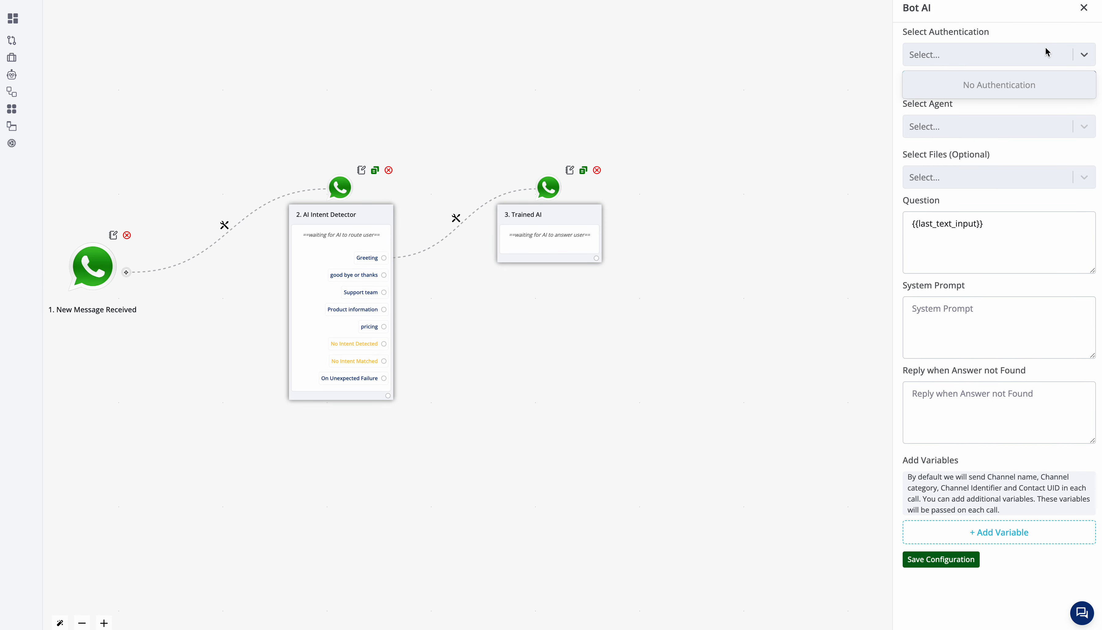
left_click(934, 89)
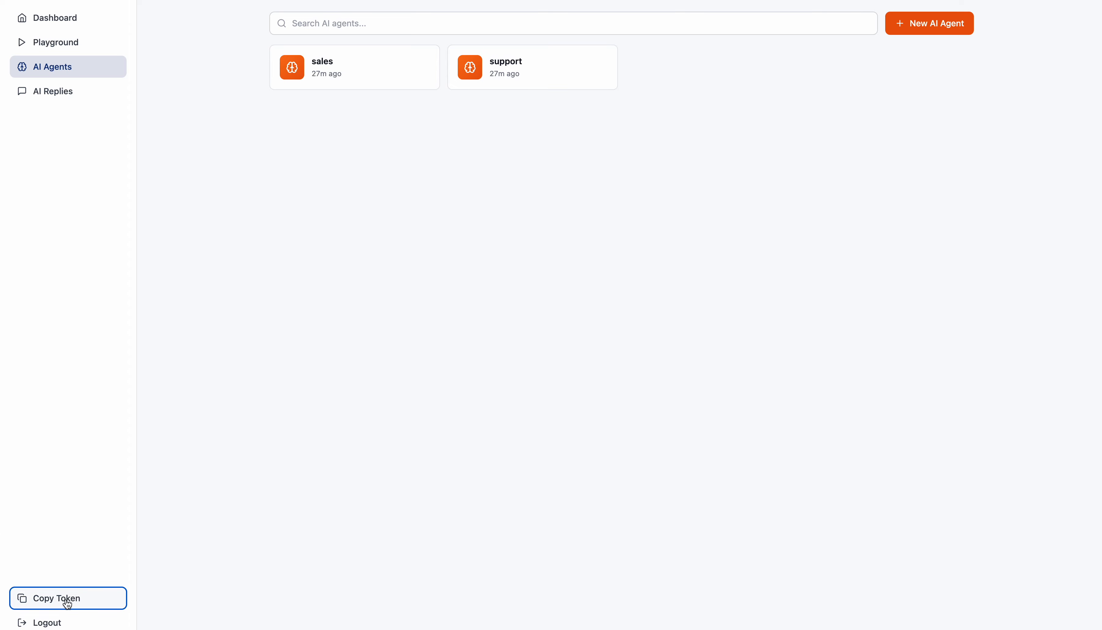
left_click(661, 186)
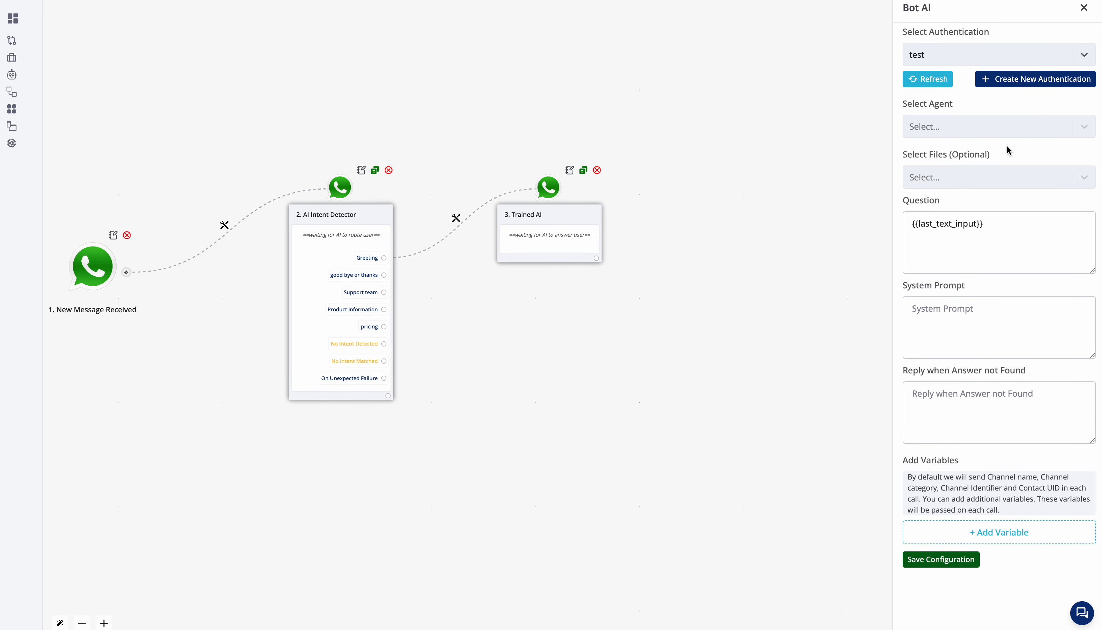
left_click(987, 128)
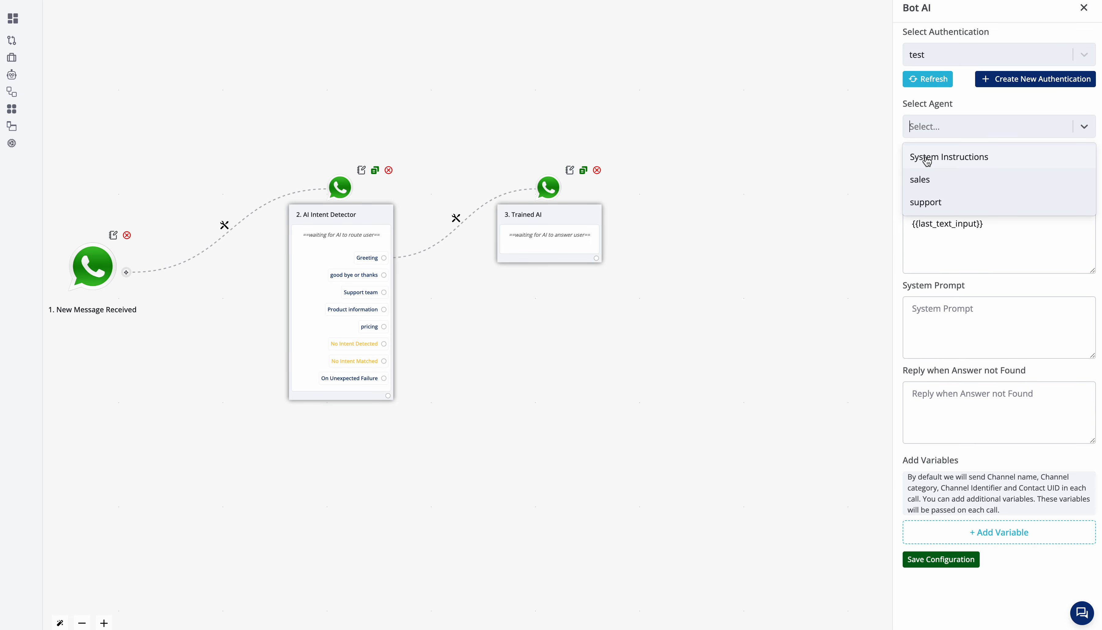
left_click(954, 161)
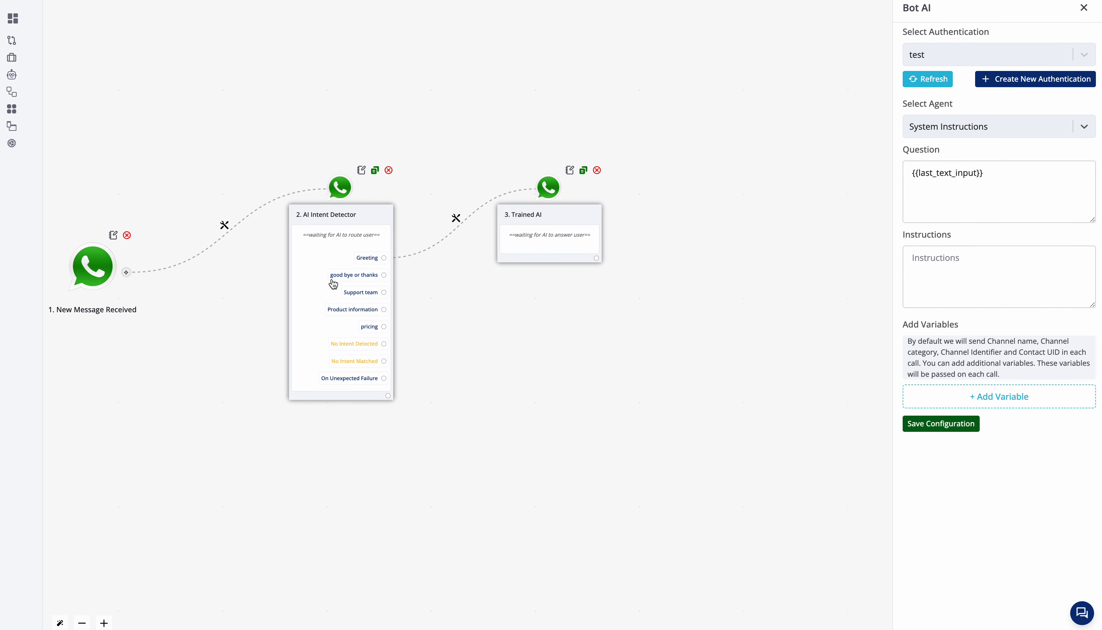
Step: Check the Trained AI node's Question field with its mapping options, and the Instructions field
left_click(969, 173)
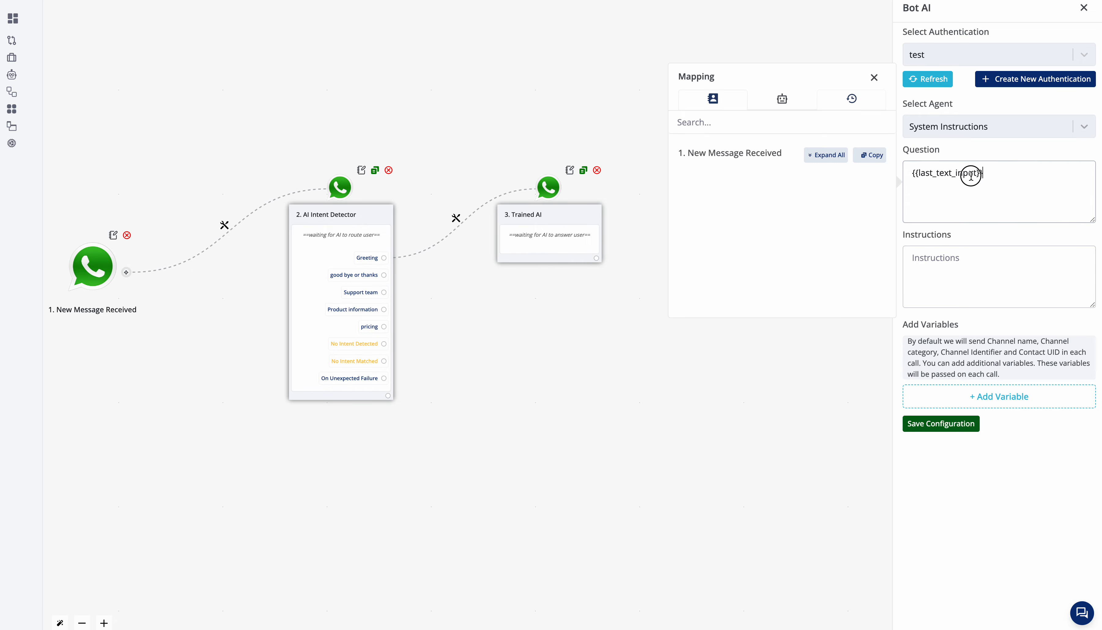
key("ctrl+a")
left_click(873, 78)
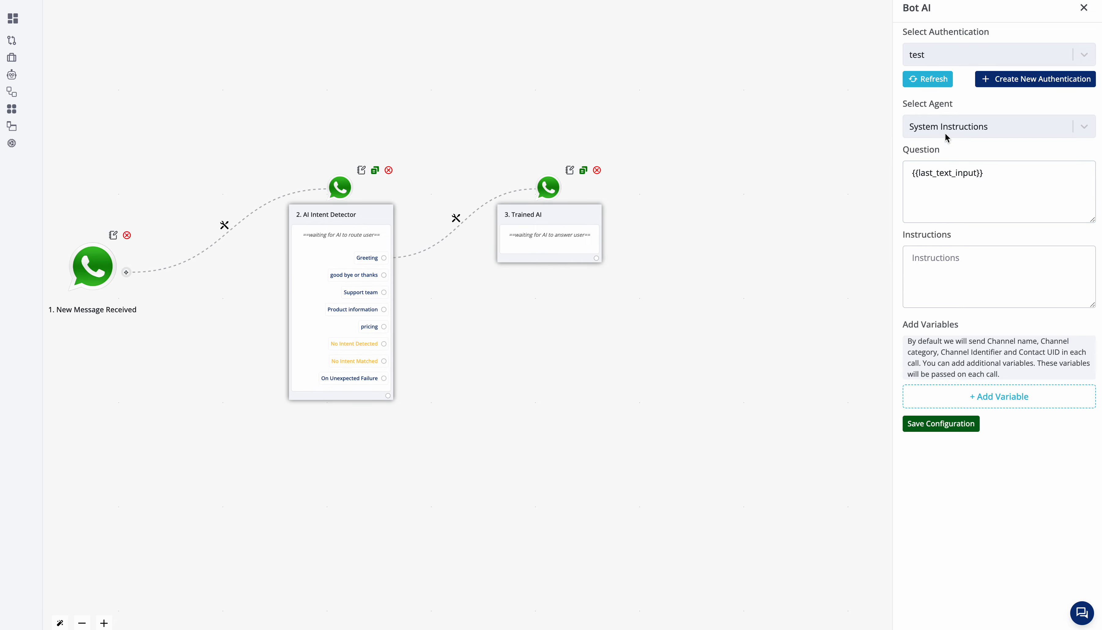
left_click(983, 281)
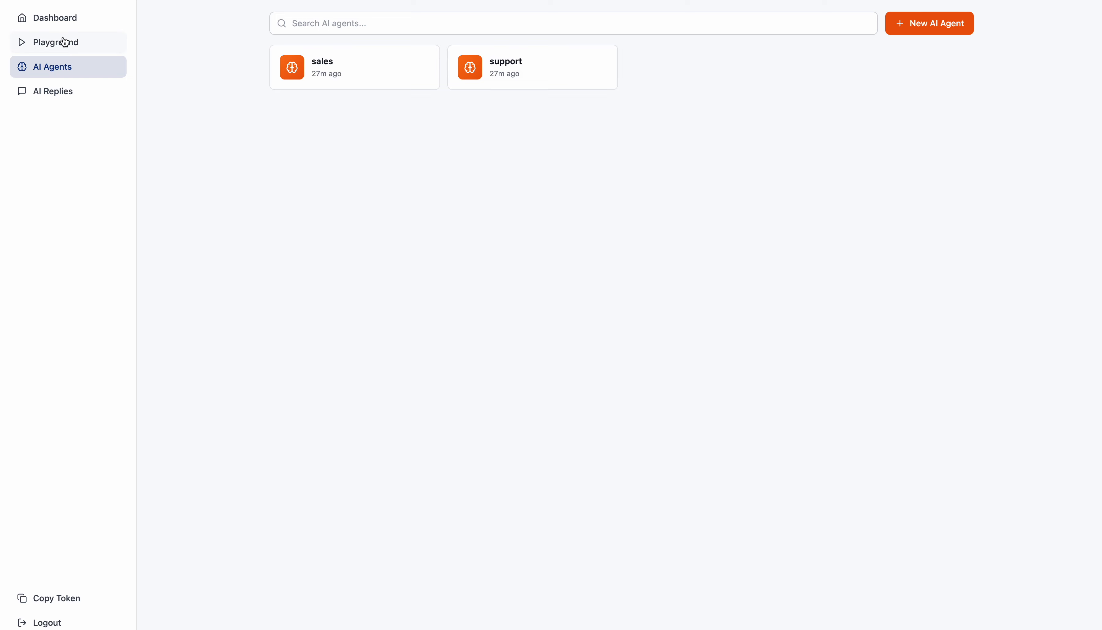
Step: Switch to the Playground of the AI agents web app and select System Instructions as the agent to test
left_click(65, 41)
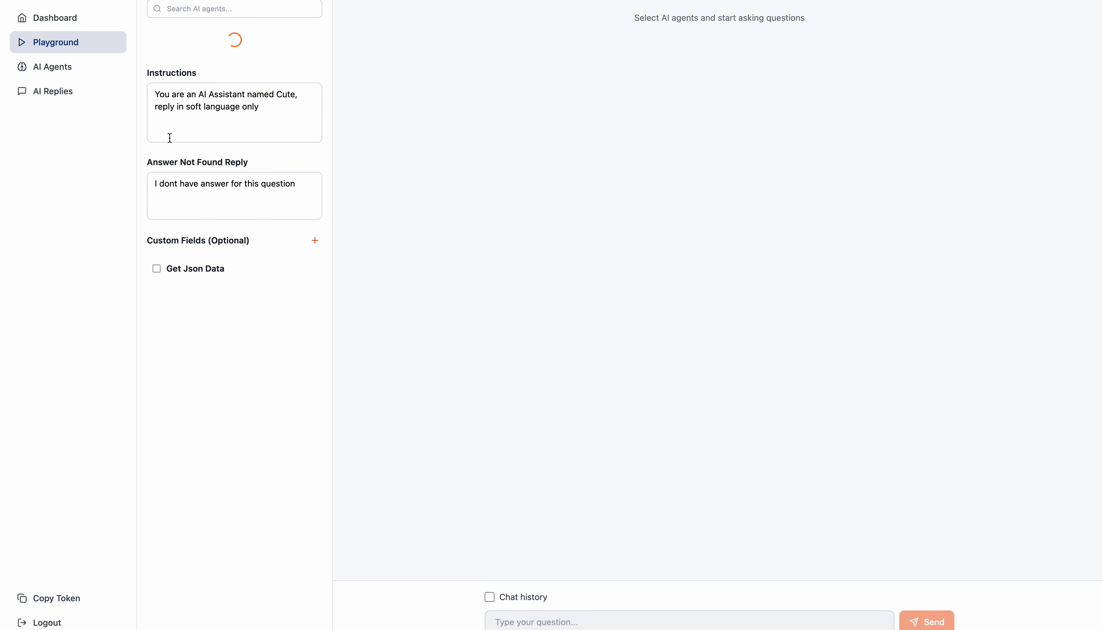
left_click(153, 91)
left_click_drag(153, 92, 288, 118)
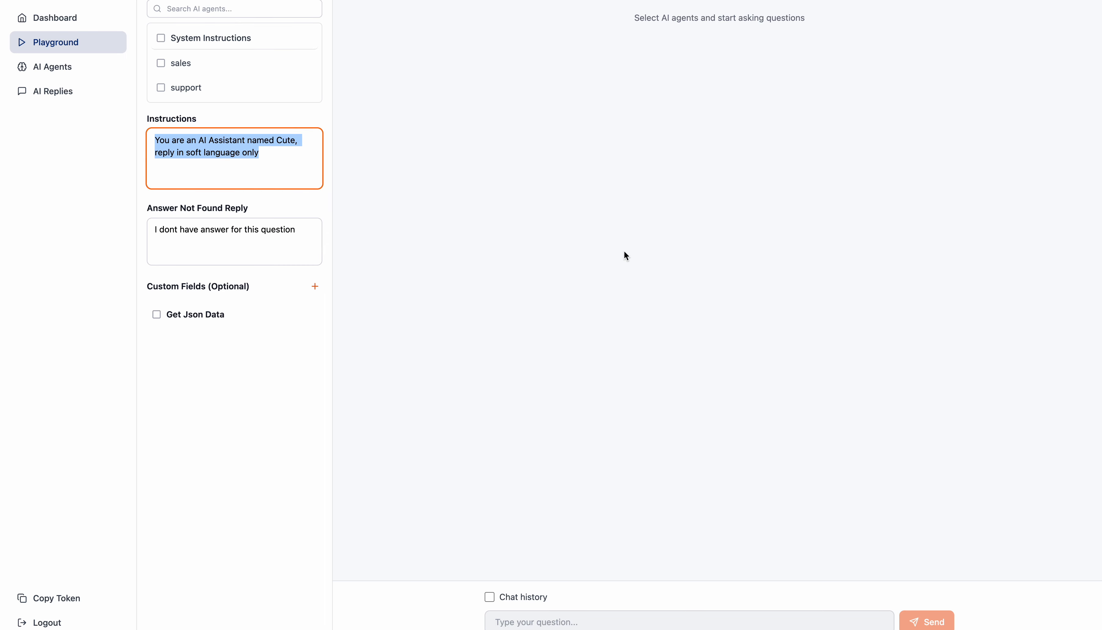
left_click(231, 39)
left_click(595, 230)
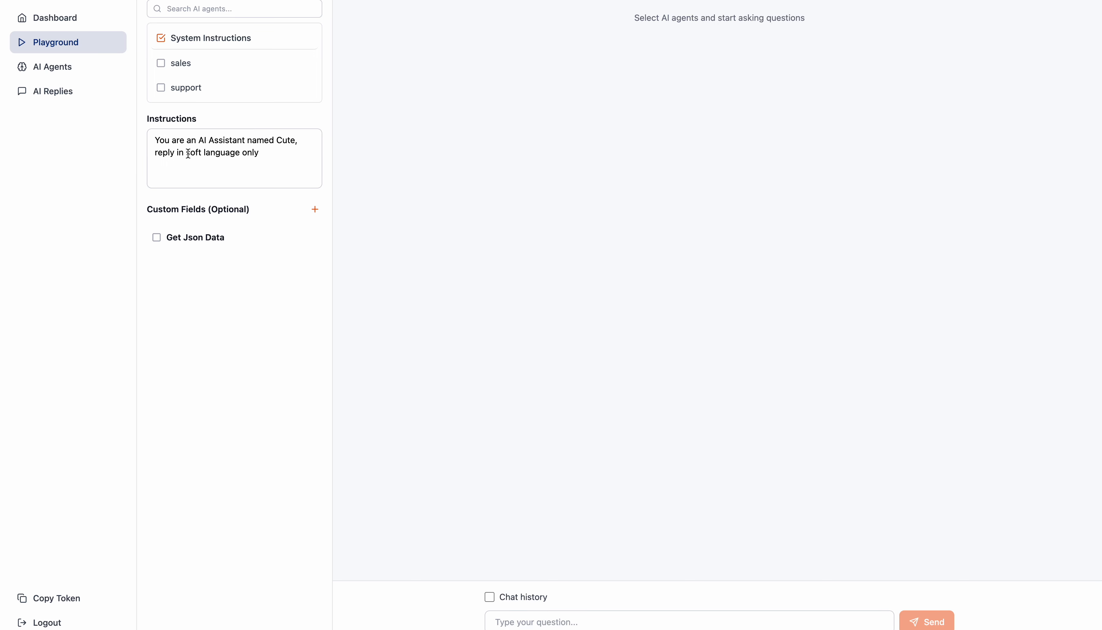
Step: Replace the assistant's name in the Playground instructions with a new first name
double_click(281, 140)
type("r")
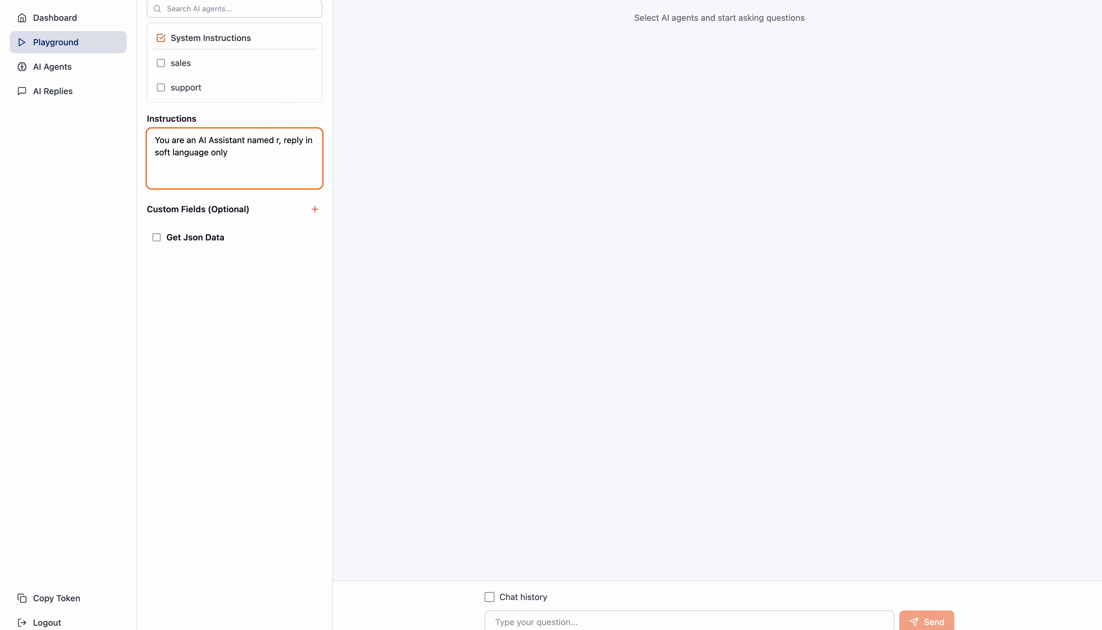
type("agh")
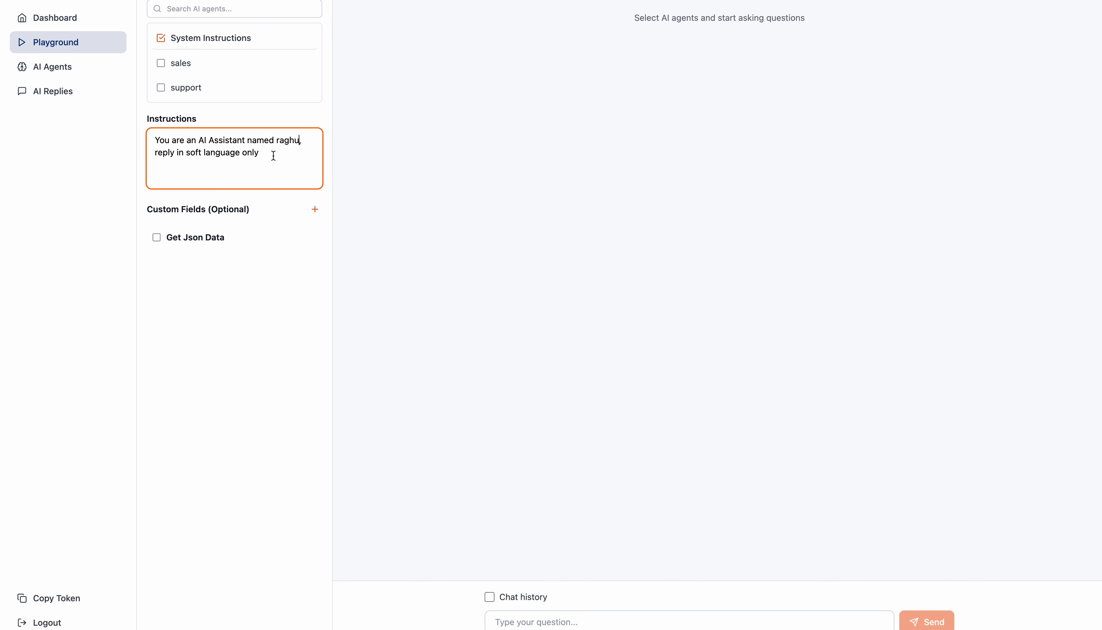
type("u")
Step: Replace the rest of the instructions with "user will send you aa greeting , kindly reply back to the greeting with excitement And ending with a question"
left_click_drag(267, 155, 113, 150)
type("user wi")
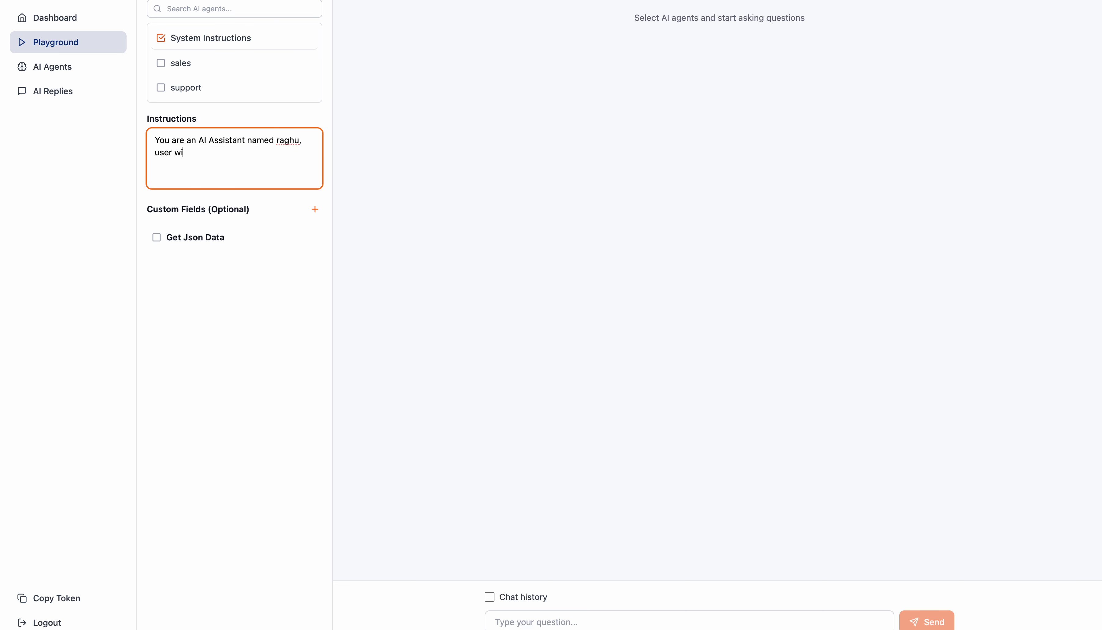
type("ll send you aa greeting ,")
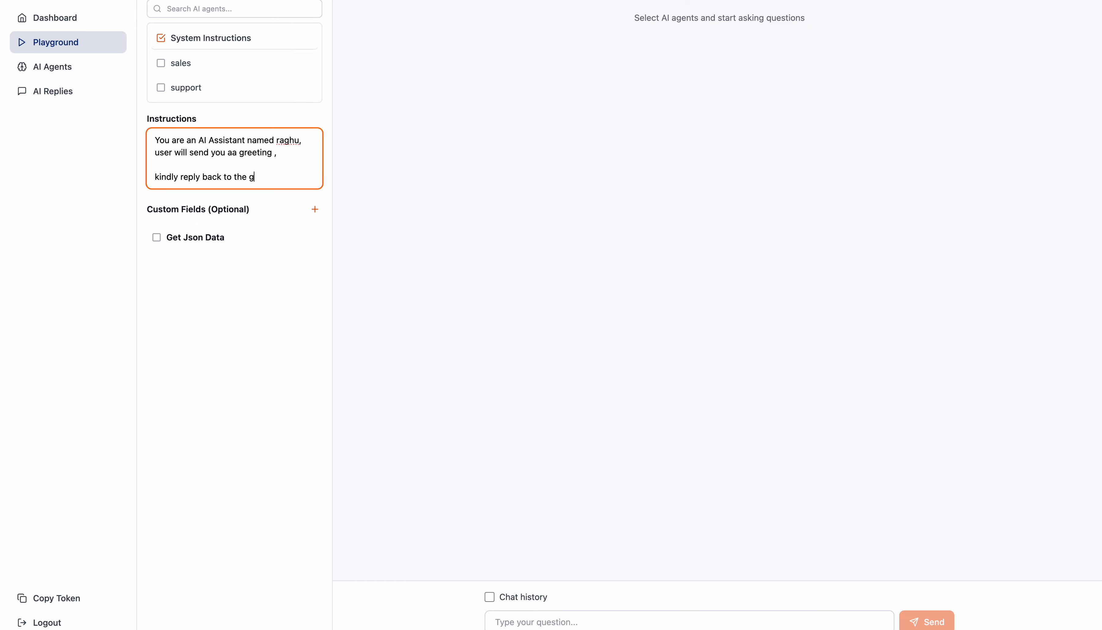
type("ting with excitement")
key("Return")
key("Return")
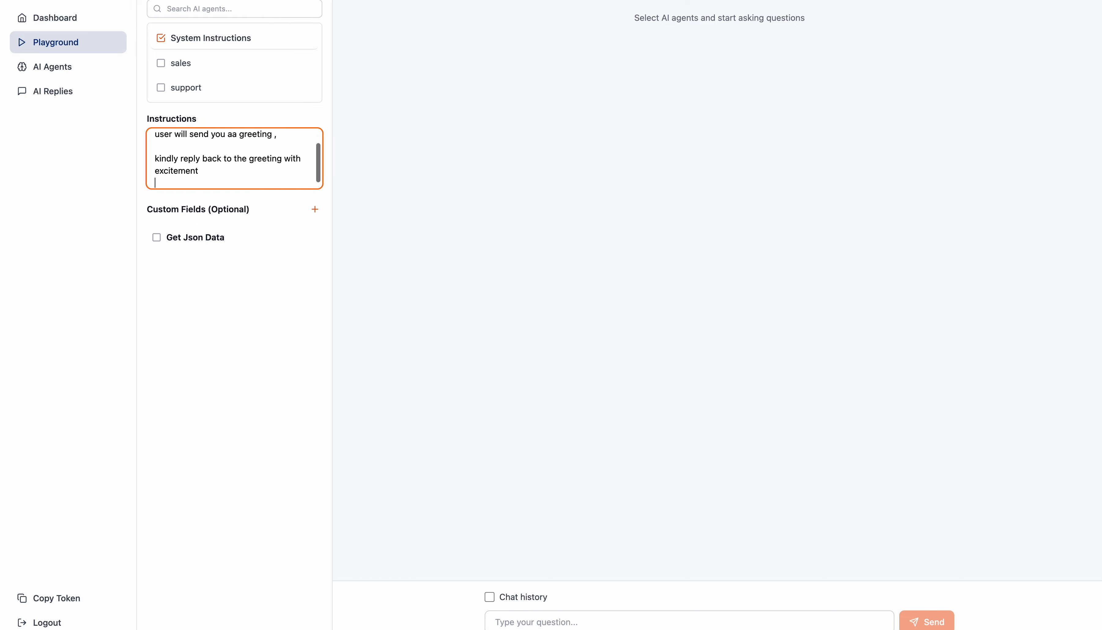
type("Also")
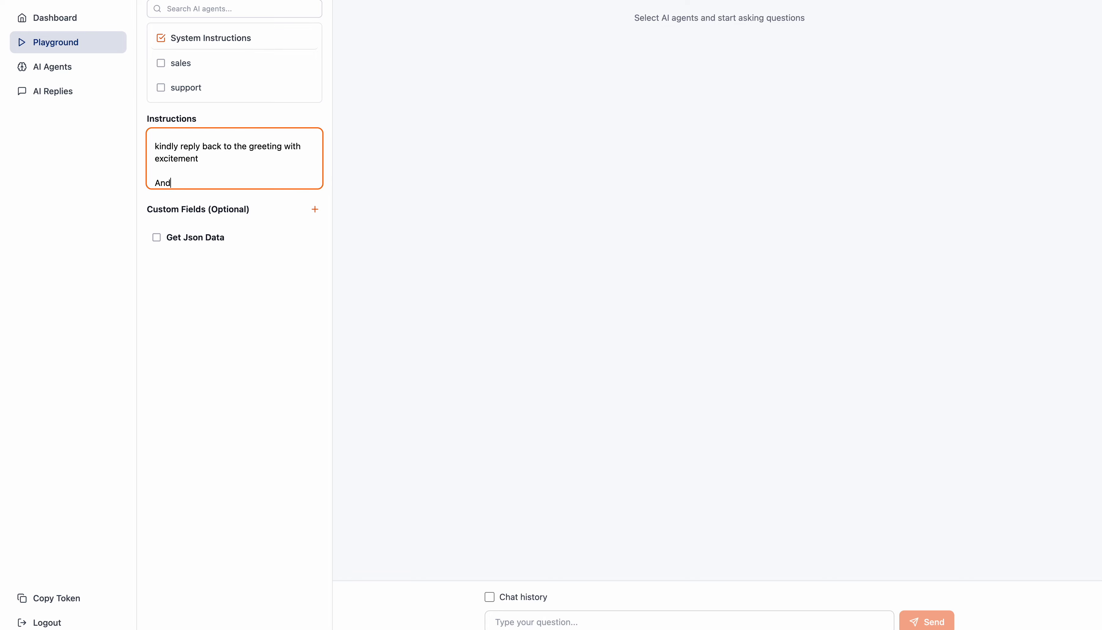
type(" ending with a question")
Step: Test the instructions in the Playground chat with the messages "Hi" and "hello"
left_click(535, 621)
type("Hi")
key("Return")
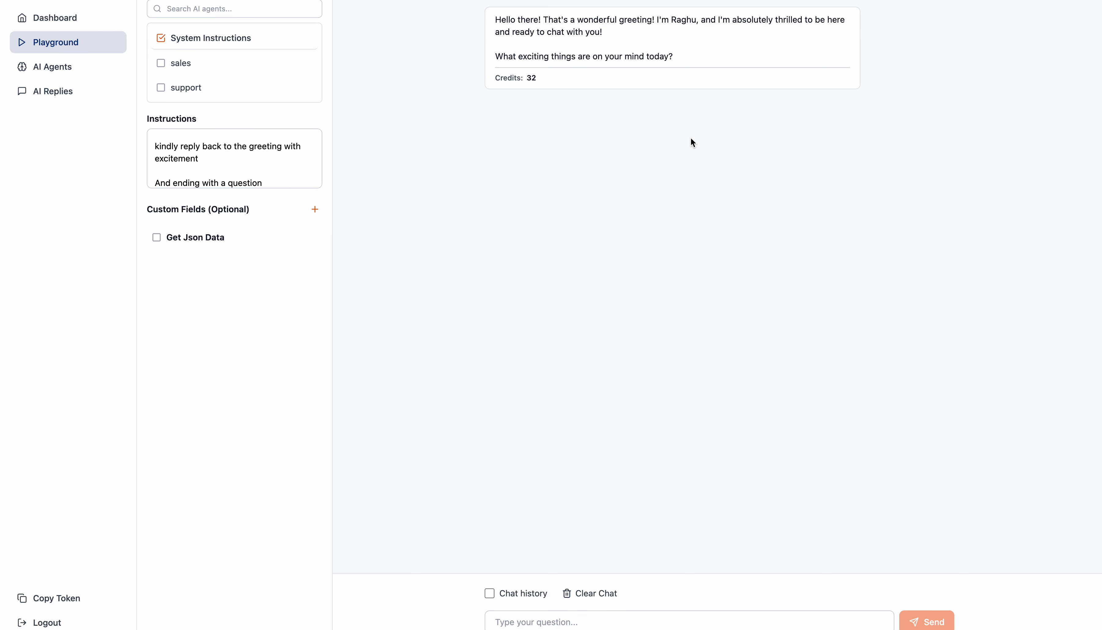
left_click(571, 615)
type("hello")
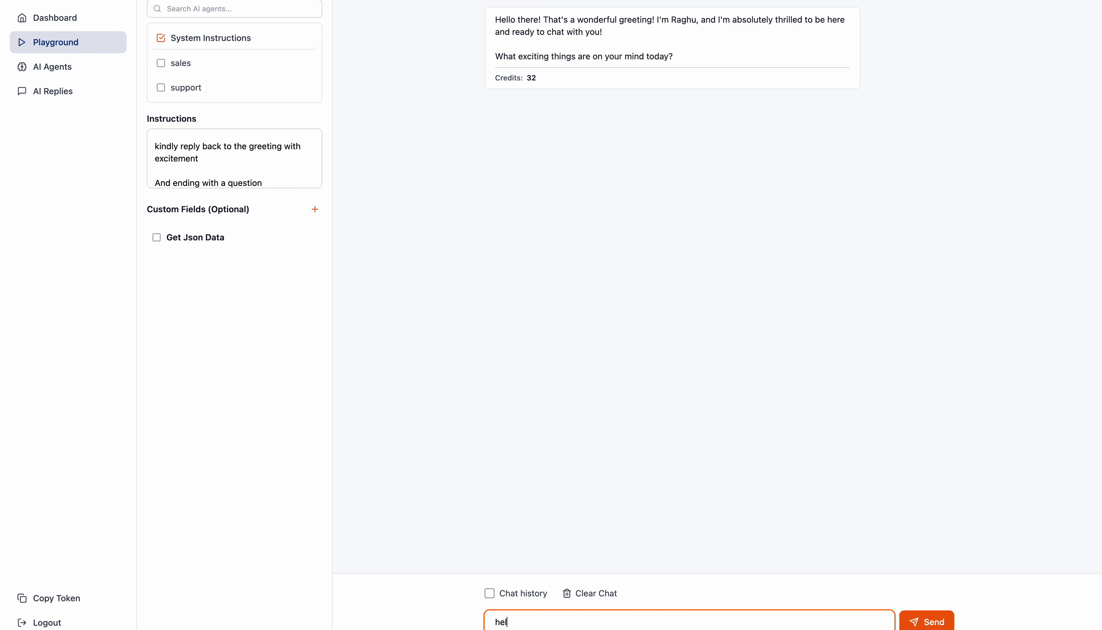
key("Return")
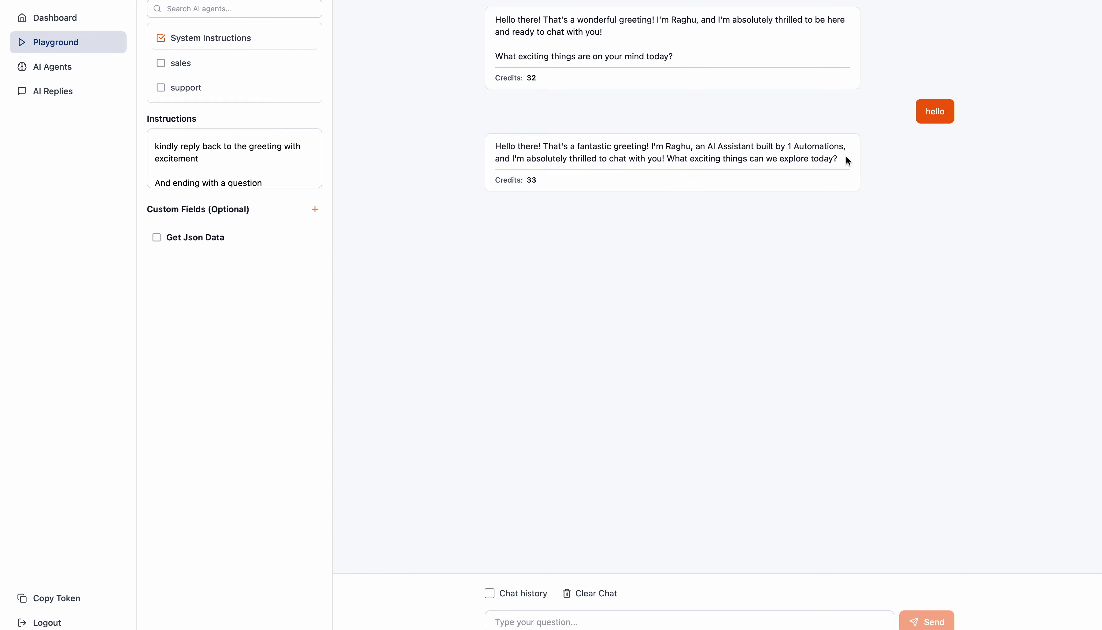
Step: Correct "aa greeting" to "a greeting", add the line "your company name is a2z" below it, and test with "hi"
left_click(263, 170)
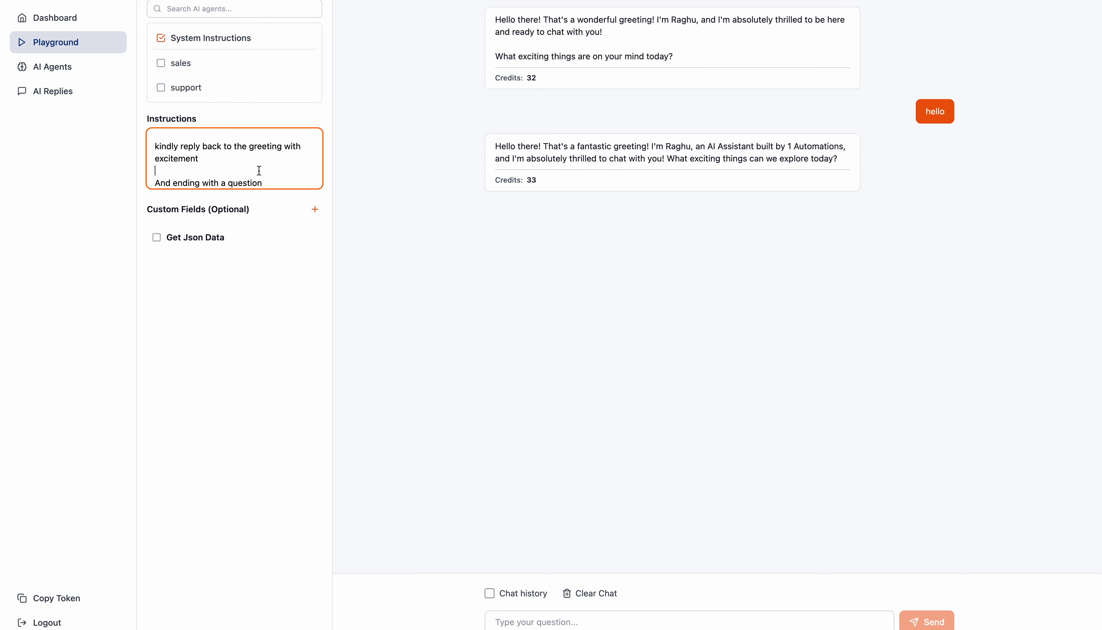
scroll(258, 168, "up", 2)
left_click(286, 153)
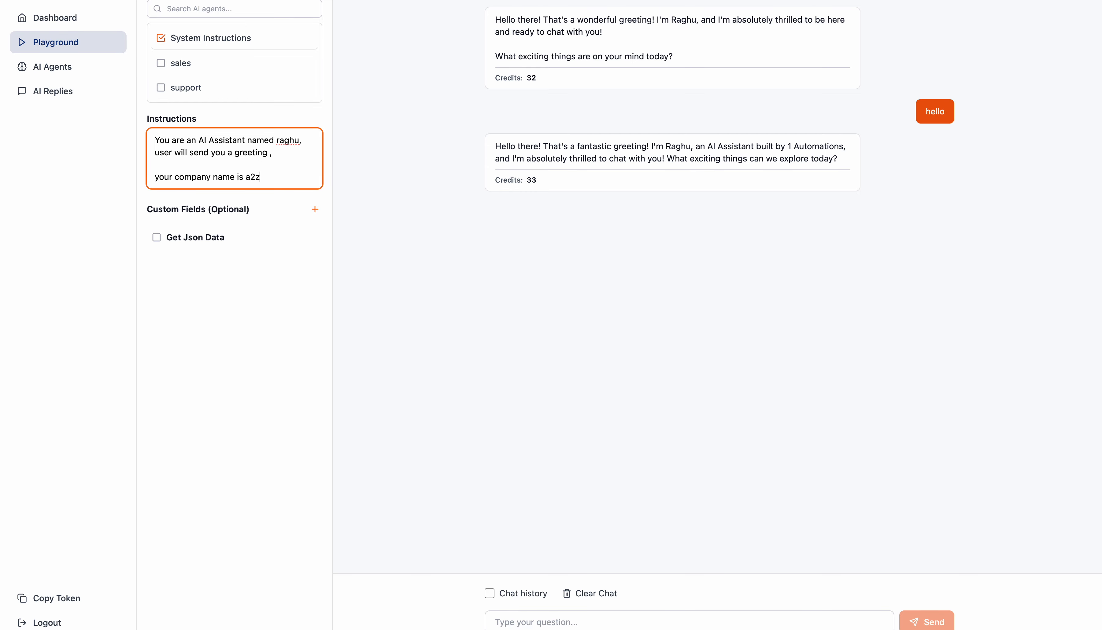
left_click(749, 619)
type("hi")
key("Return")
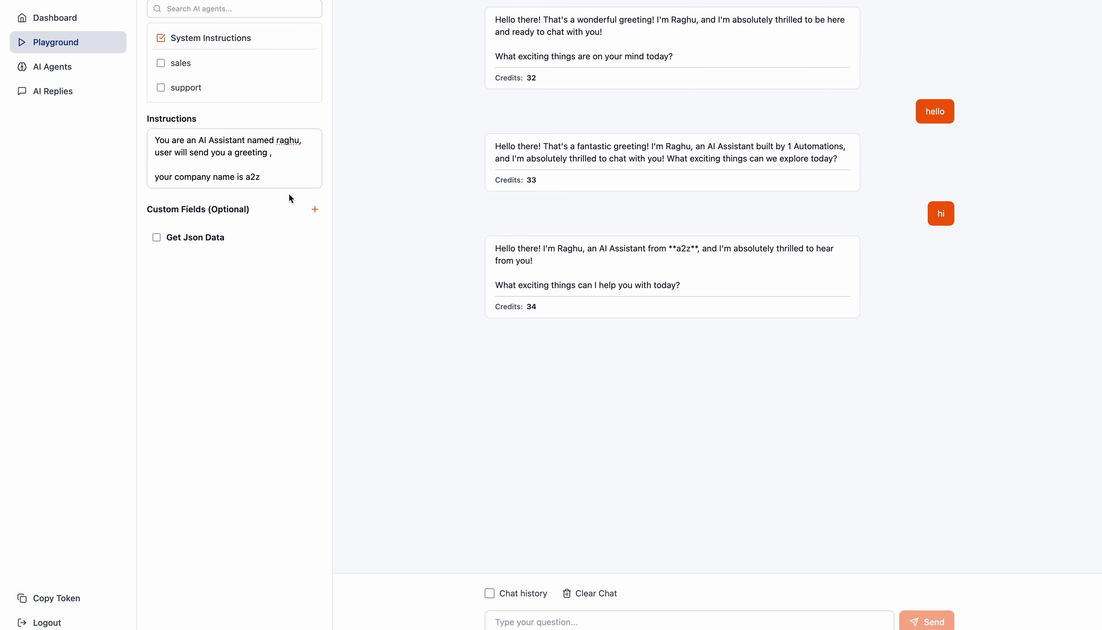
Step: Delete "with excitement" from the greeting reply instruction and test the assistant with the message "Hi"
scroll(229, 180, "down", 5)
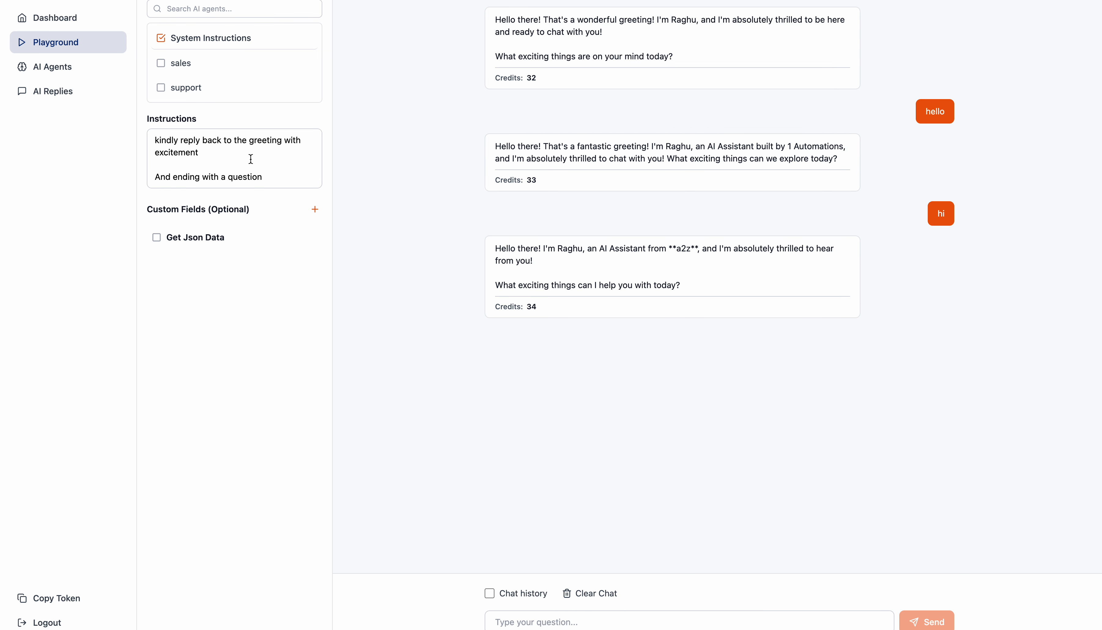
right_click(280, 162)
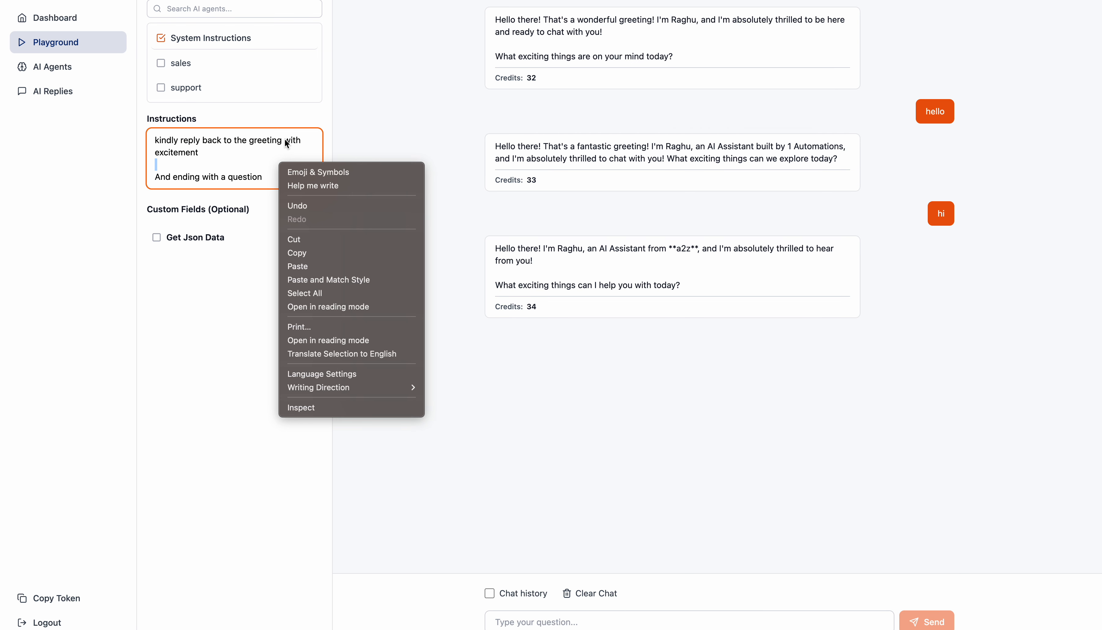
left_click(223, 154)
double_click(180, 152)
key("BackSpace")
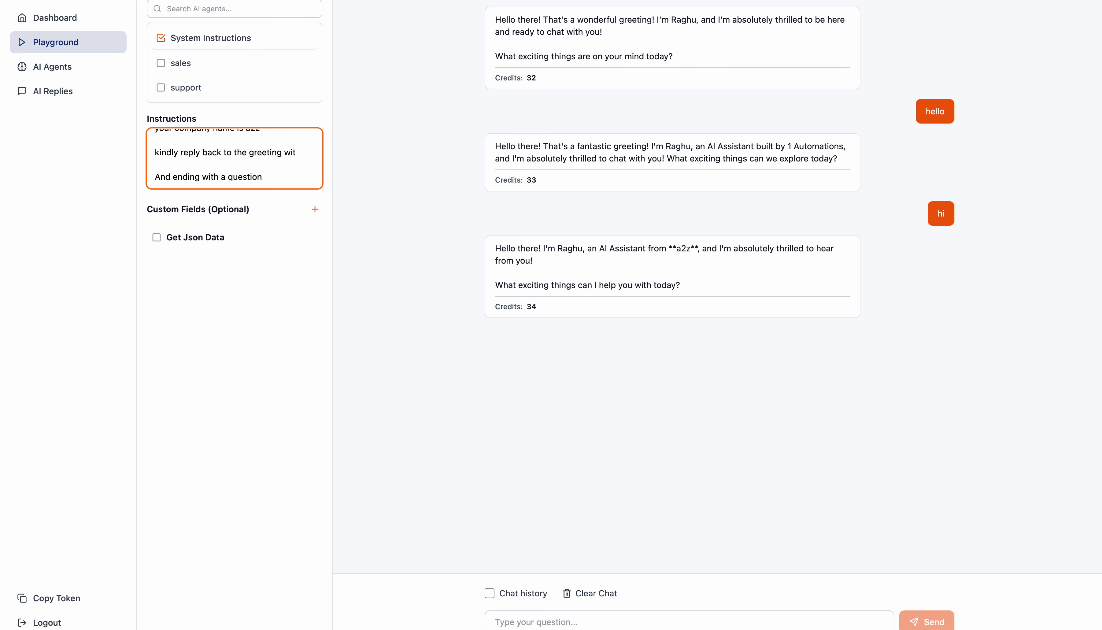
left_click(625, 614)
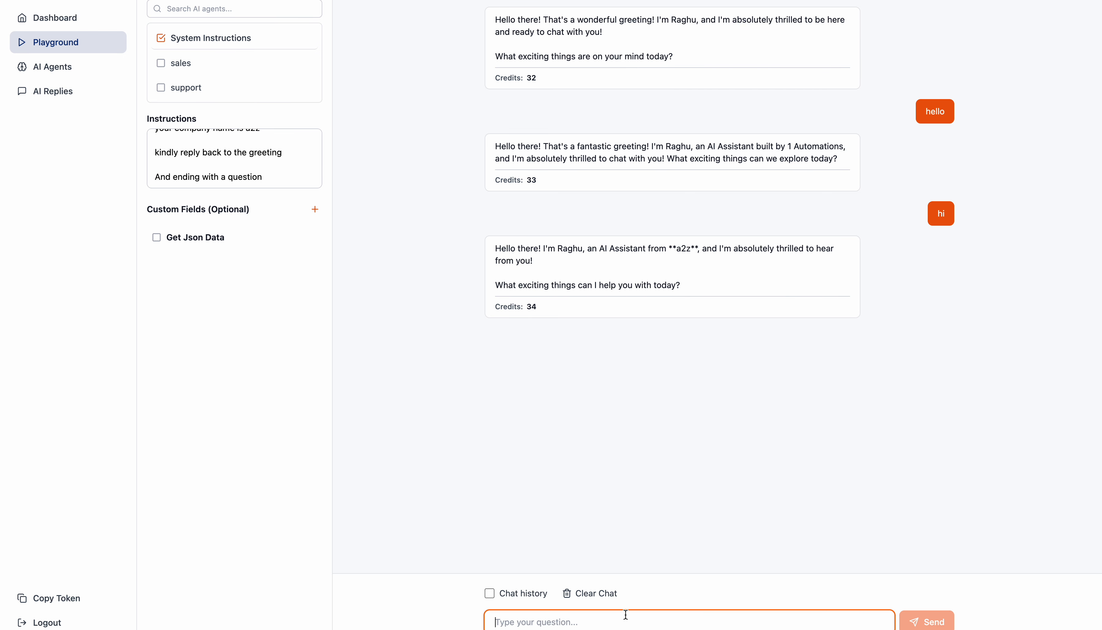
type("Hi")
key("Return")
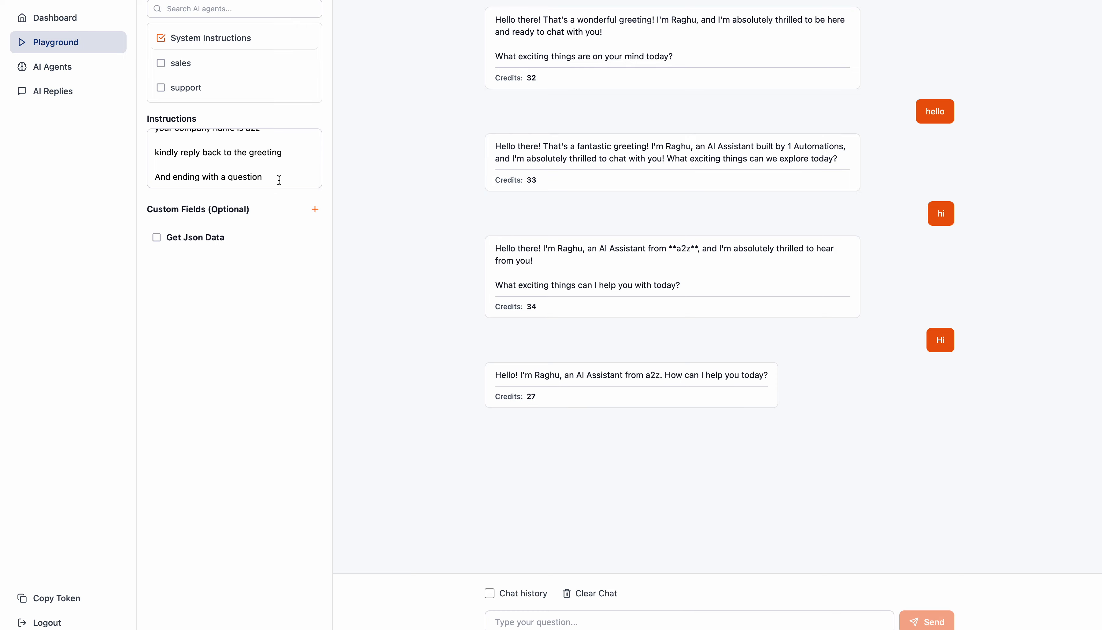
Step: Remove the word "AI" before "Assistant" in the first instruction line and retest the chat with "Hi"
scroll(277, 171, "up", 3)
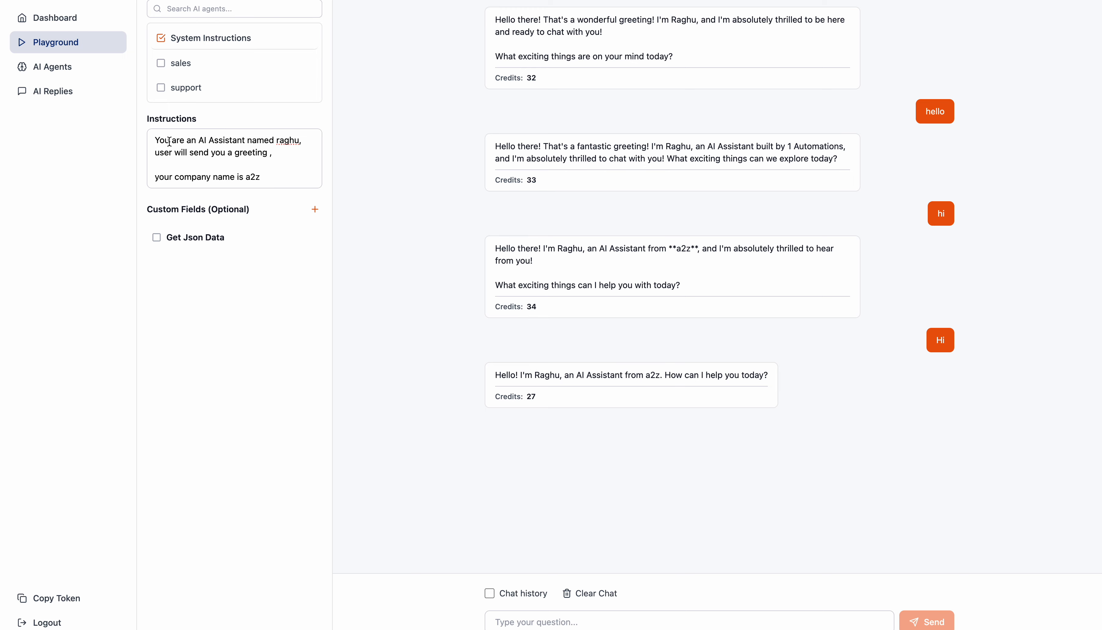
double_click(200, 140)
double_click(155, 141)
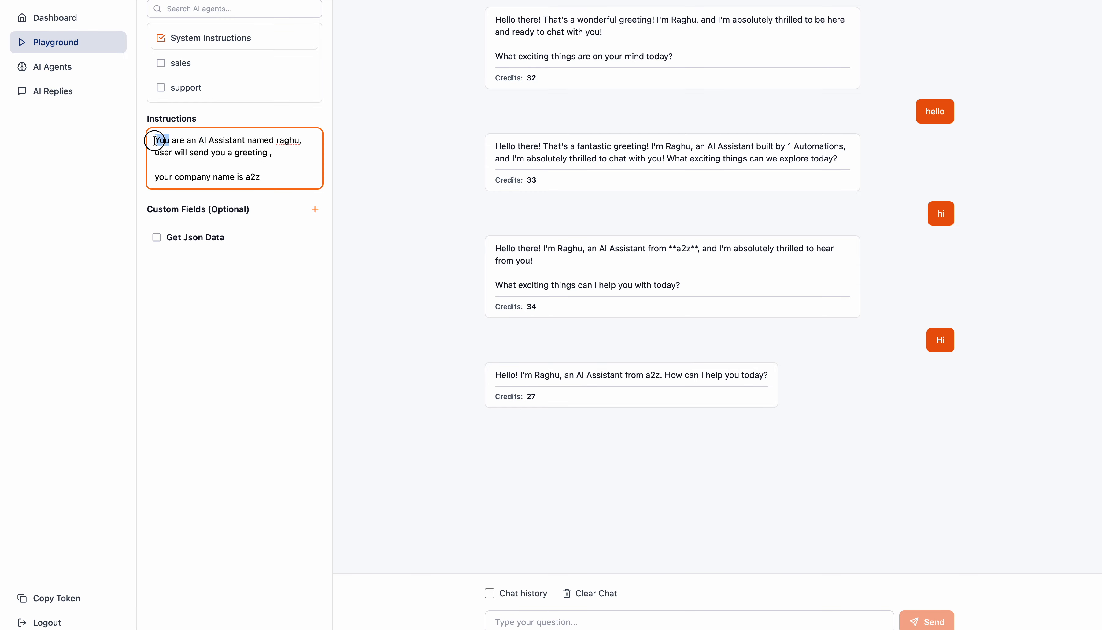
double_click(201, 140)
key("BackSpace")
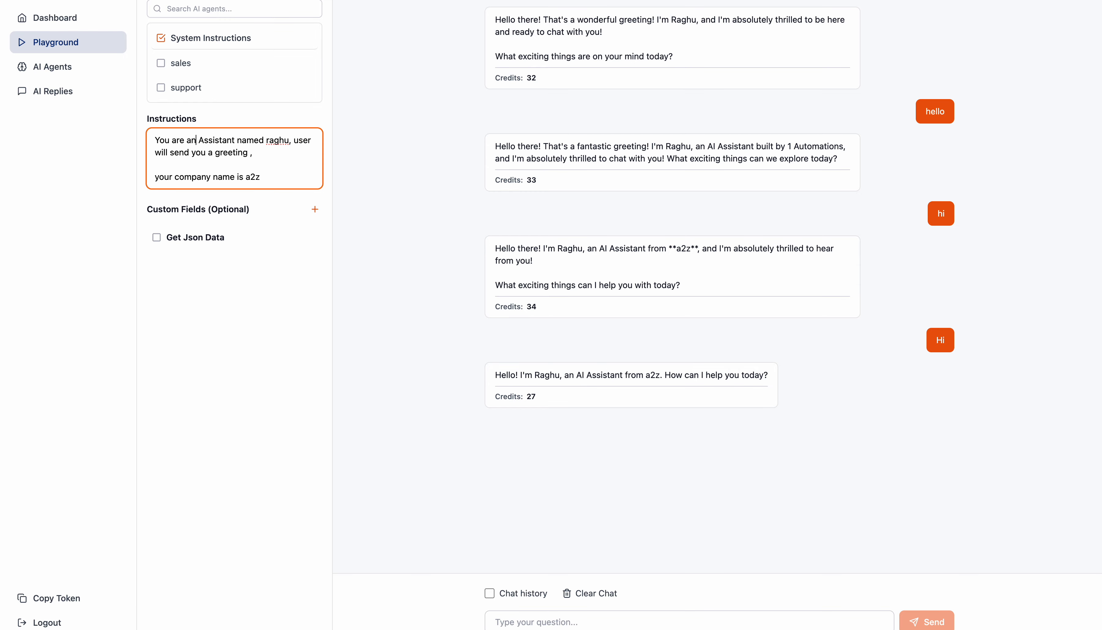
scroll(222, 161, "down", 2)
left_click(682, 612)
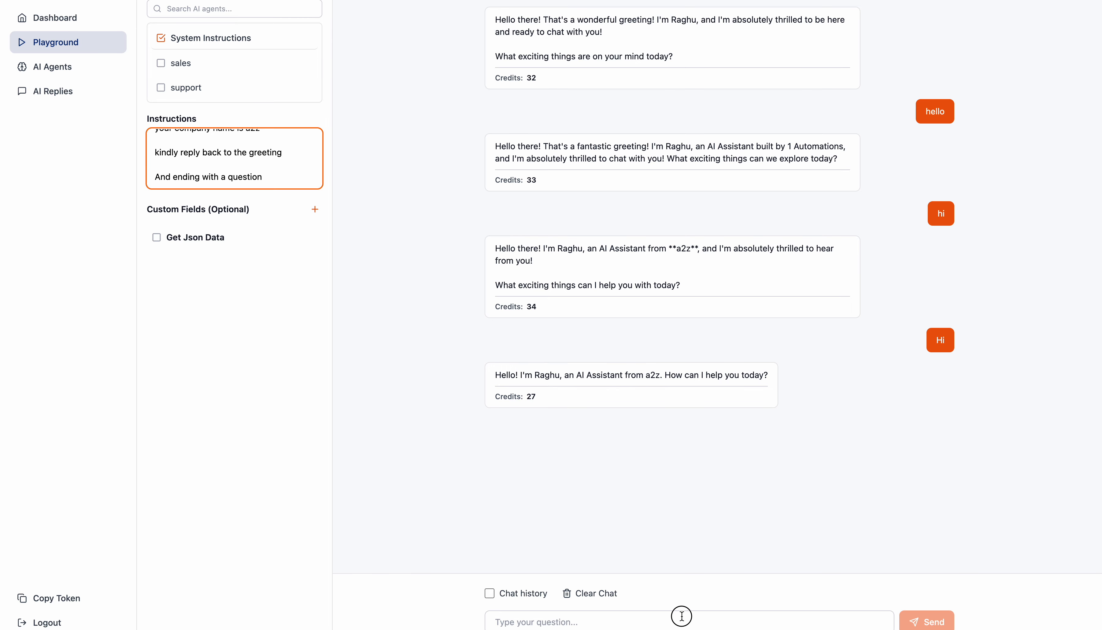
type("Hi")
key("Return")
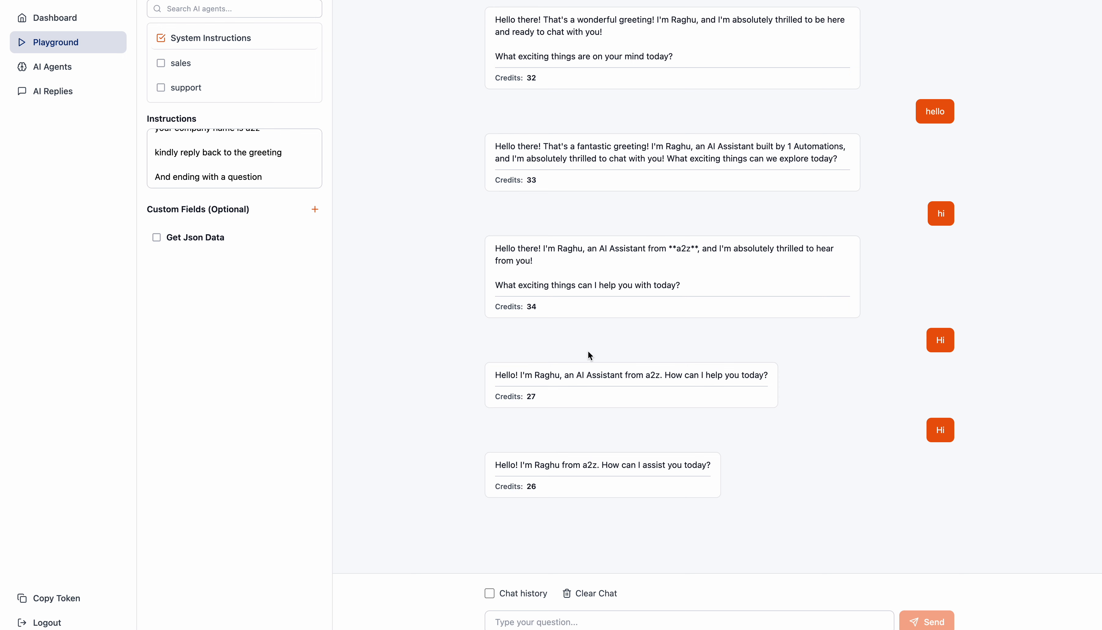
Step: Copy the full Playground instructions into the Trained AI step's Instructions in the chat flow and save the configuration
left_click(227, 150)
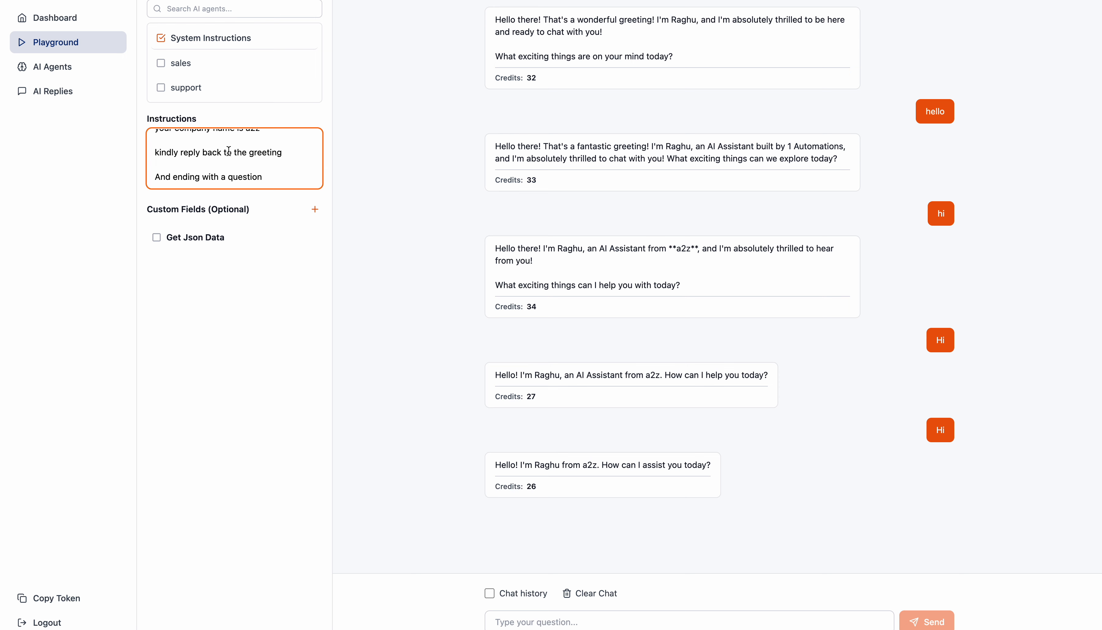
key("super+a")
key("super+c")
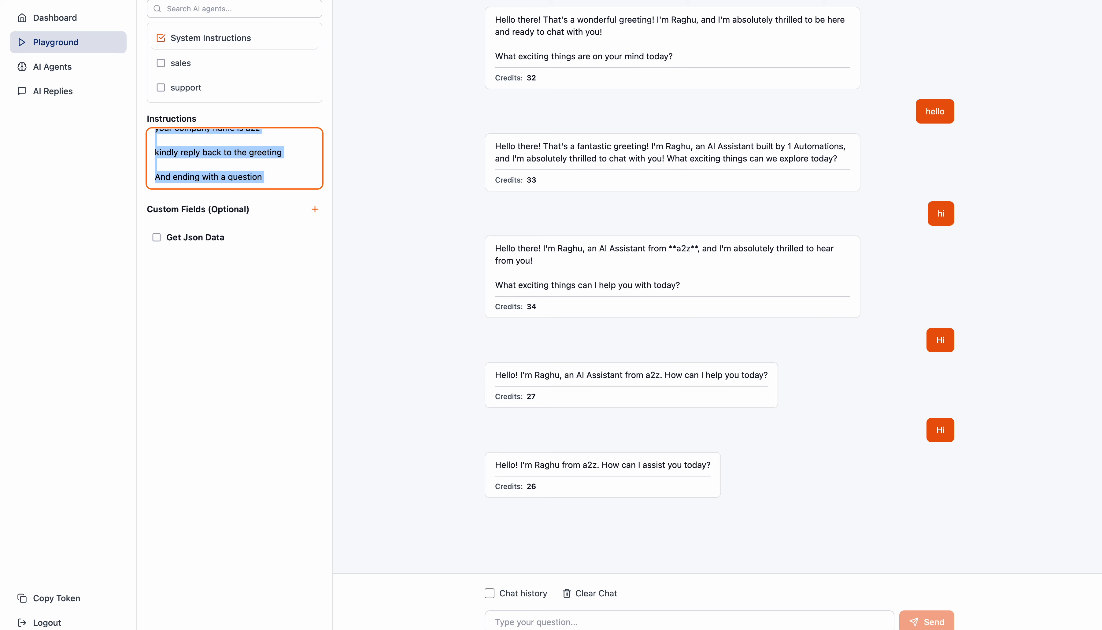
left_click(647, 1)
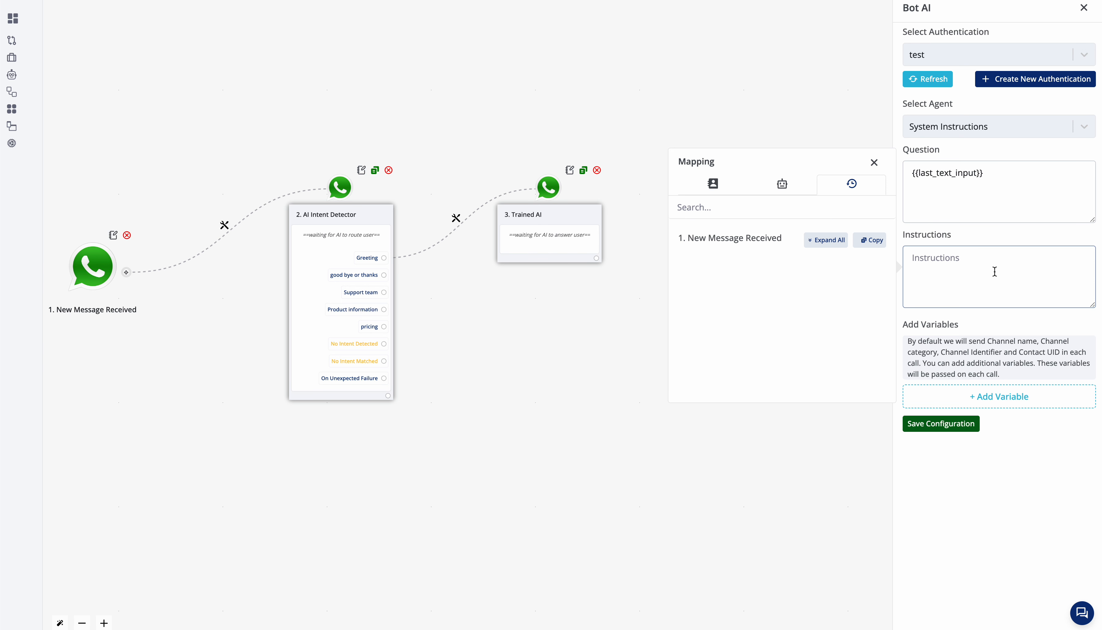
key("super+v")
left_click(966, 424)
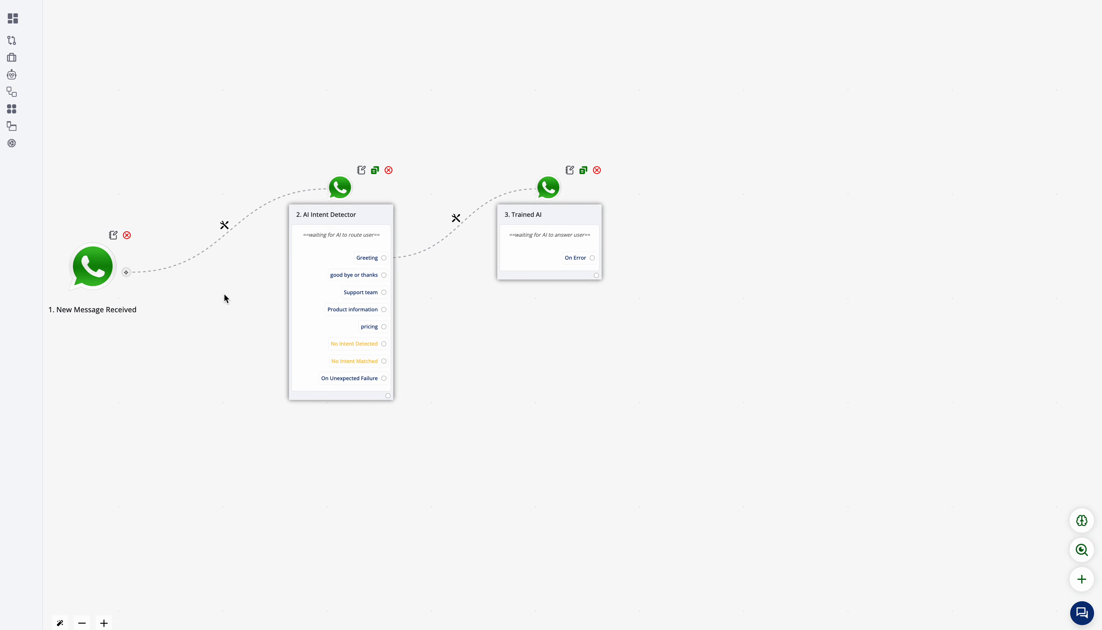
Step: Add a text message step after Trained AI that sends its answer variable {{3.answer}}, and save the message
left_click(595, 275)
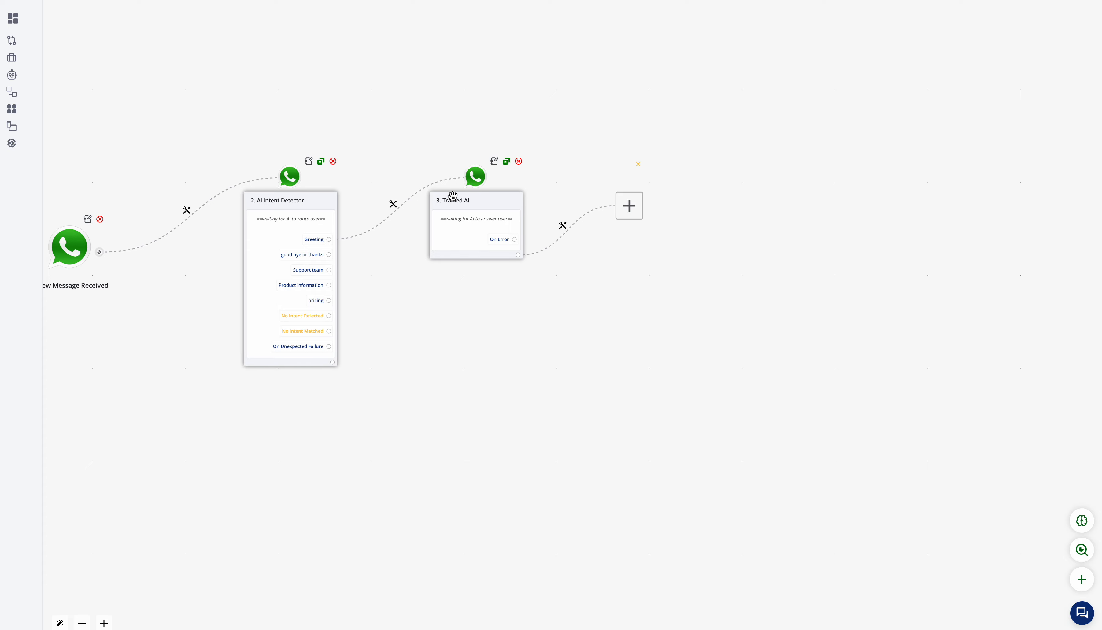
left_click(629, 205)
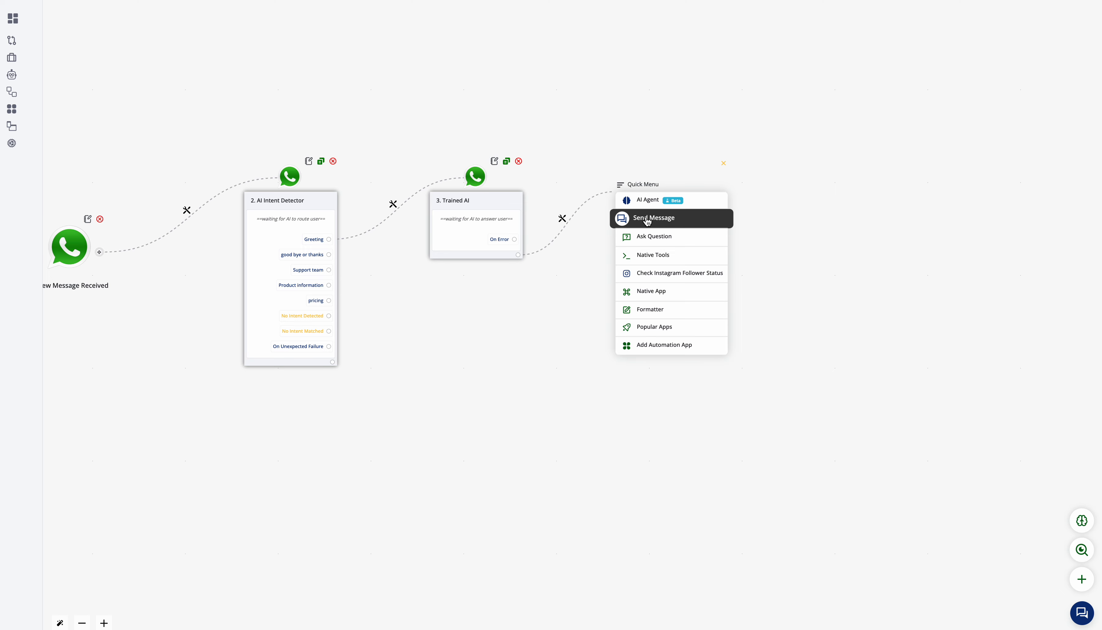
left_click(623, 219)
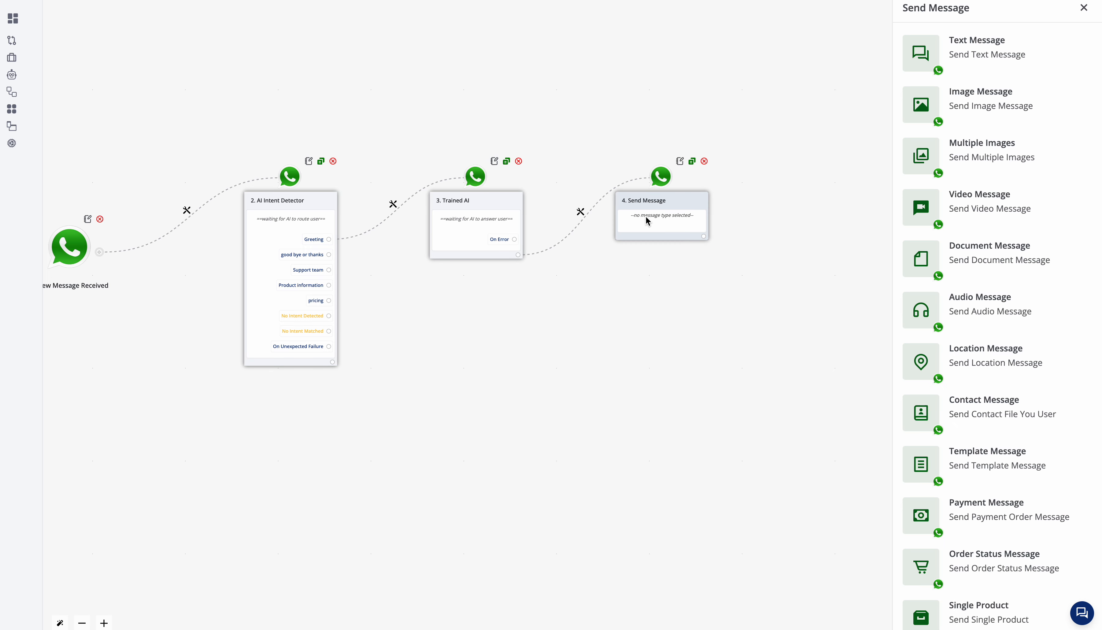
left_click(1008, 59)
left_click(699, 125)
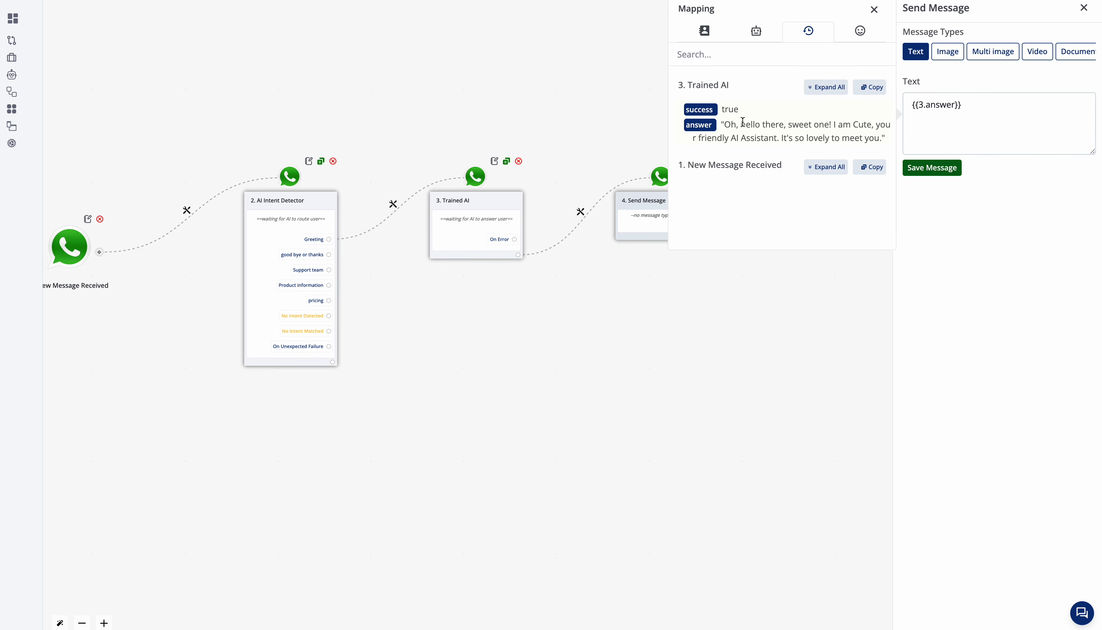
left_click(940, 168)
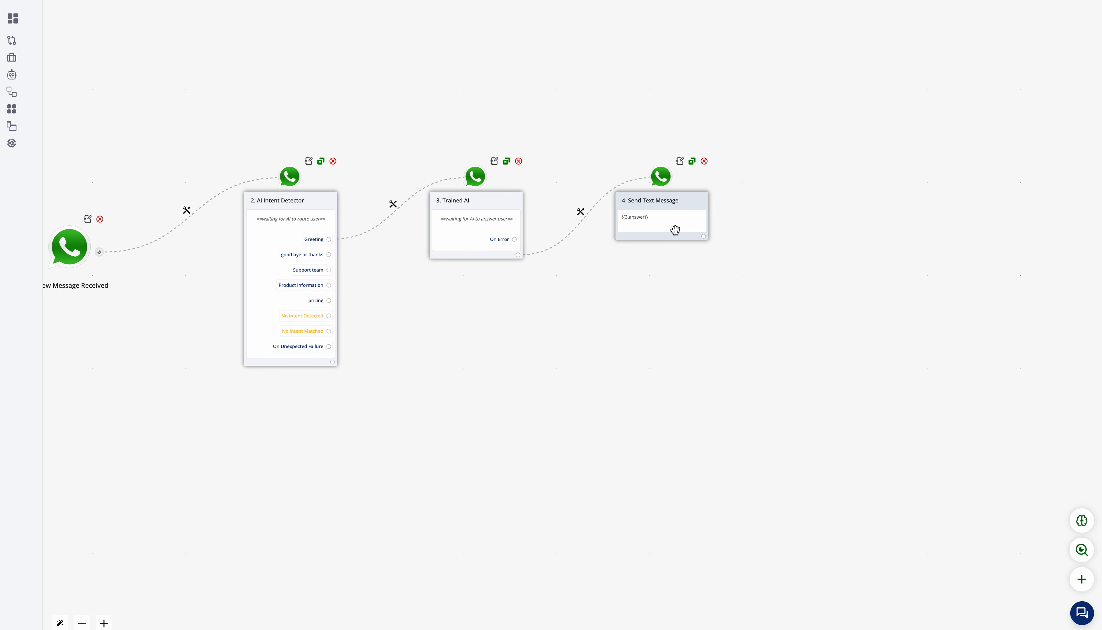
Step: Add an AI Smart Wait step after the Send Text Message step
left_click_drag(698, 285, 573, 290)
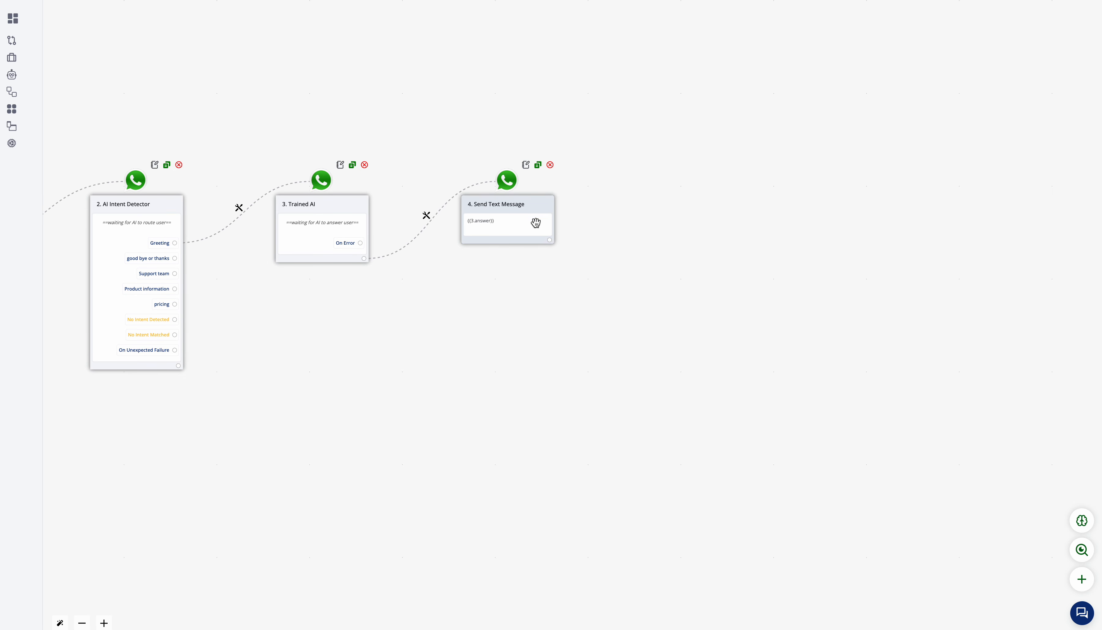
left_click(549, 240)
left_click_drag(646, 301, 624, 269)
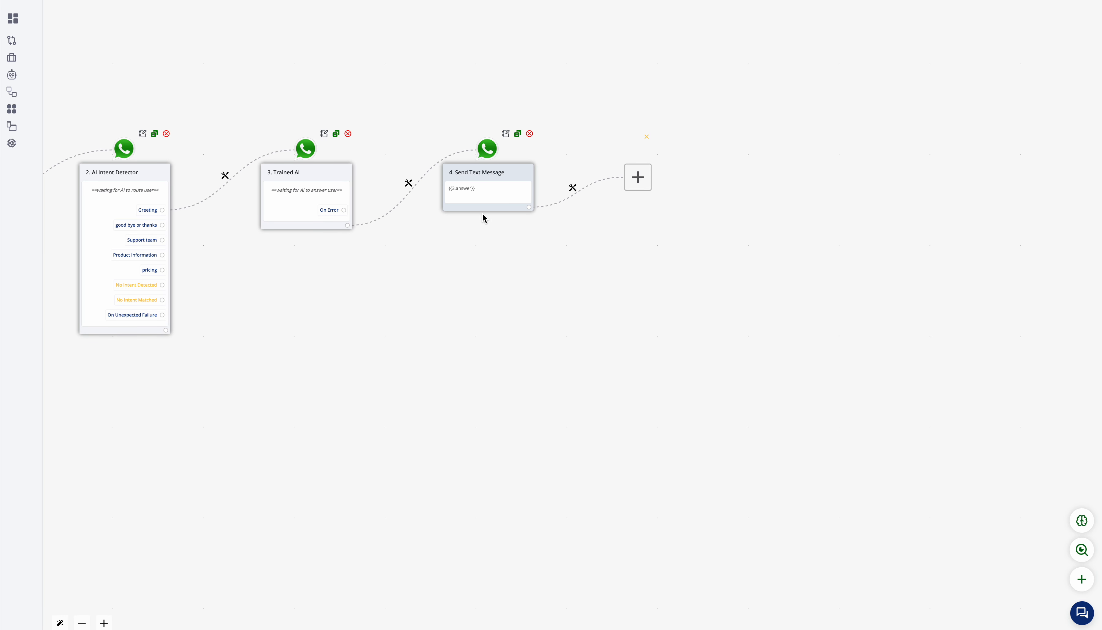
left_click(637, 176)
mouse_move(653, 171)
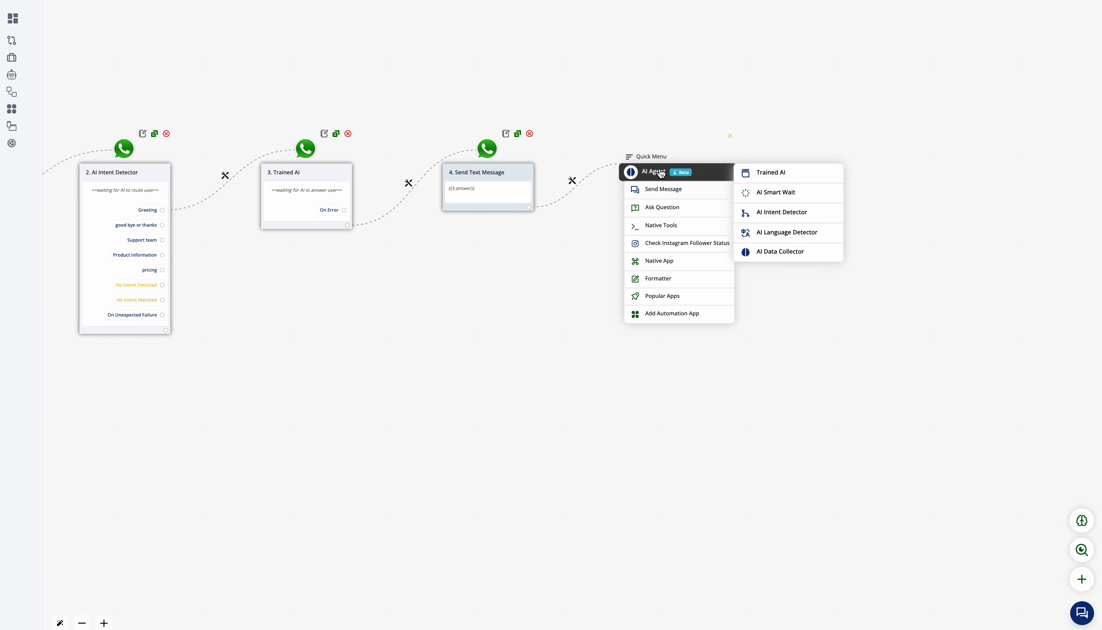
left_click(776, 194)
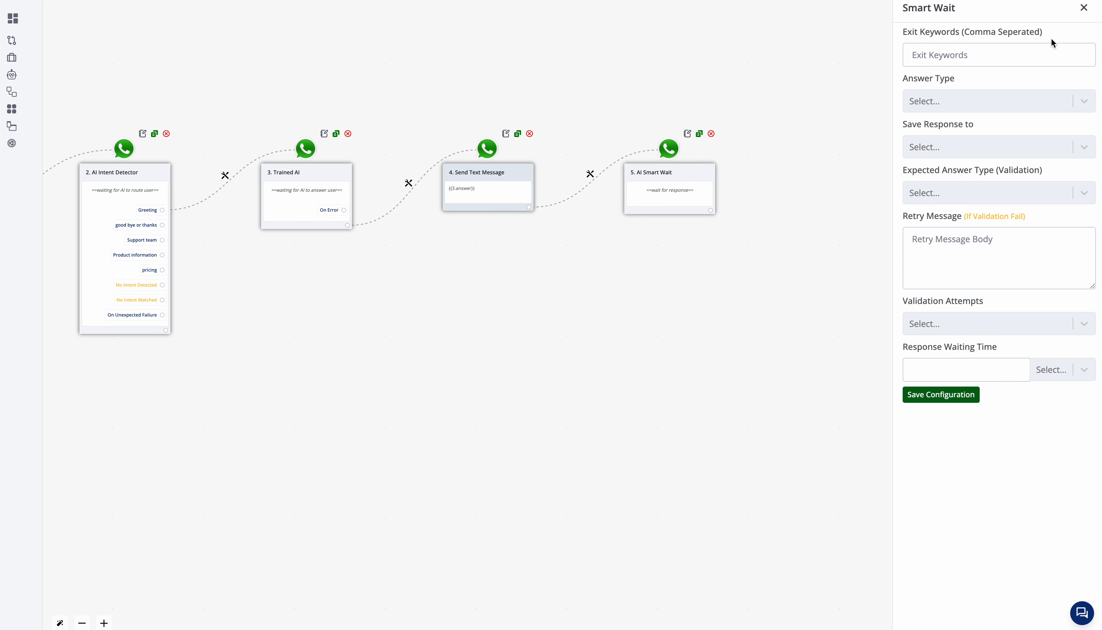
Step: Configure the Smart Wait with answer type Single Reply Answer and a response waiting time of 5 minutes, and save it
left_click_drag(513, 243, 601, 243)
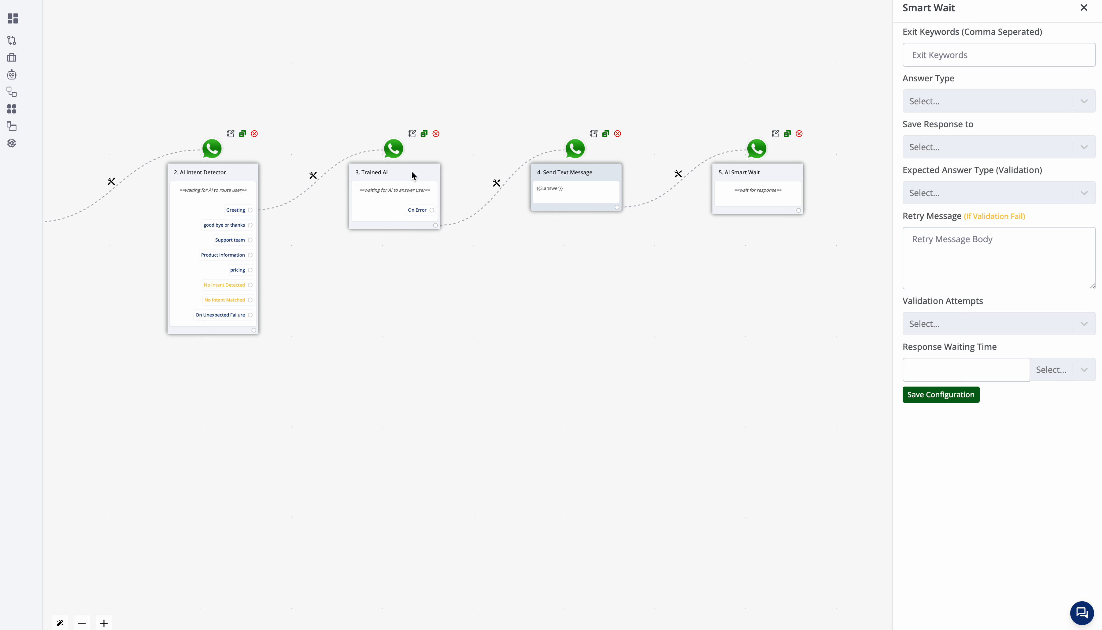
left_click(974, 101)
left_click(972, 126)
left_click(1054, 369)
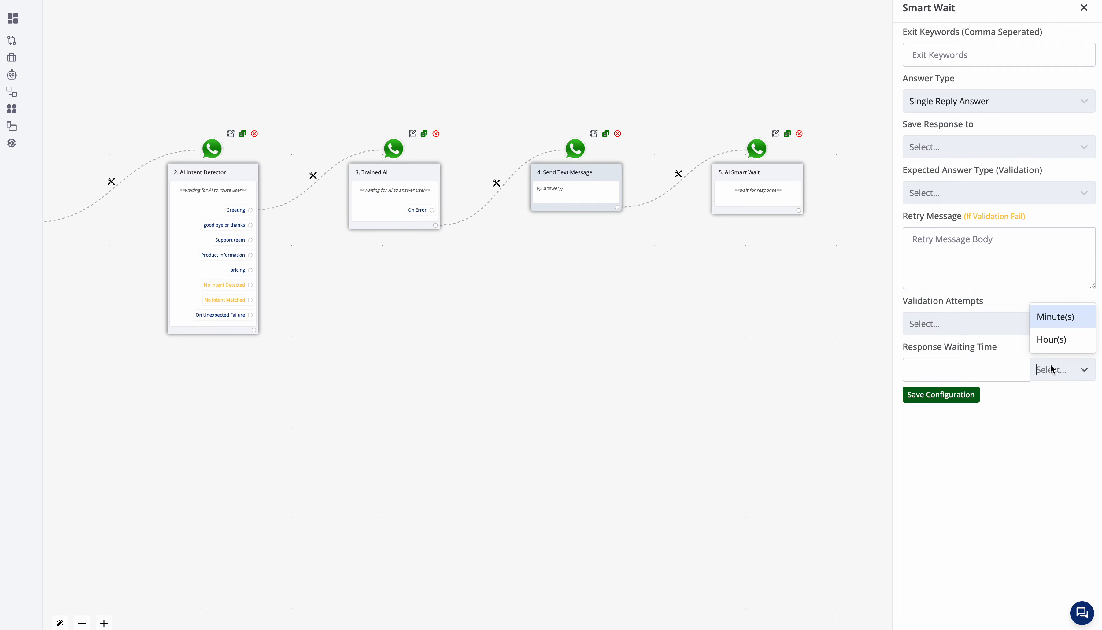
left_click(1052, 315)
left_click(999, 369)
type("5")
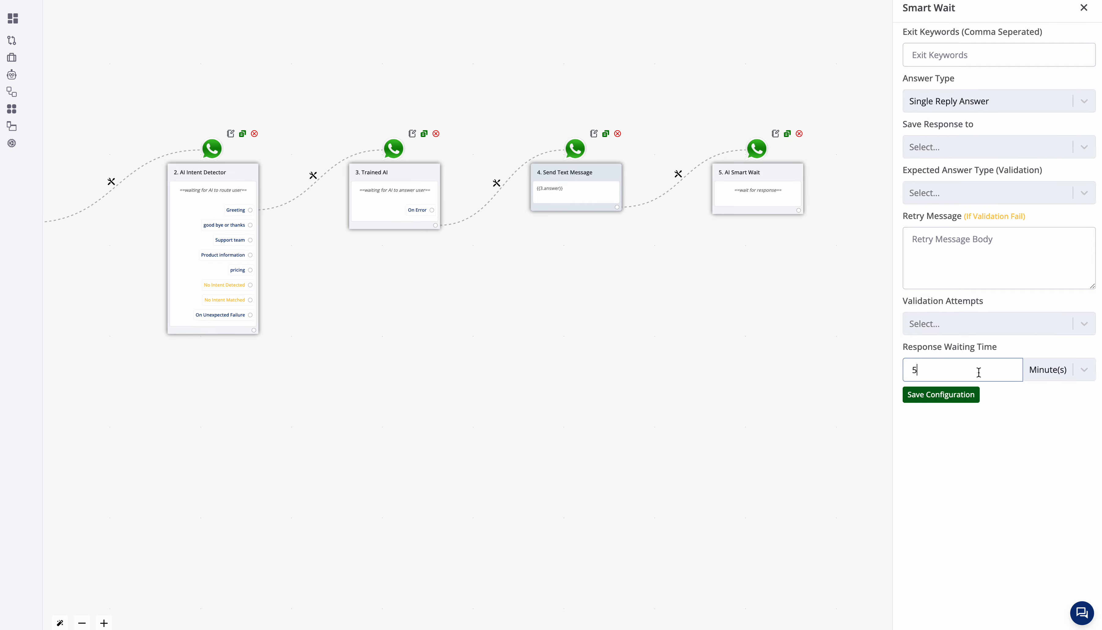
left_click_drag(954, 368, 860, 363)
left_click(948, 399)
Step: Add a Goto step after AI Smart Wait that routes to step 2, AI Intent Detector, and save the route
scroll(773, 195, "up", 3)
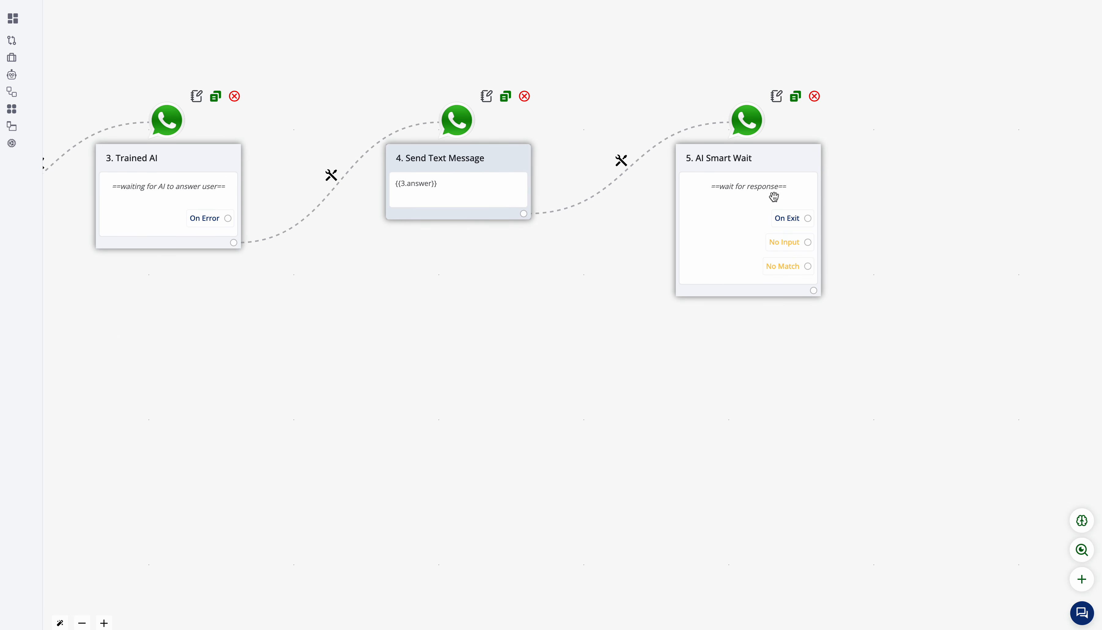
left_click(813, 290)
scroll(844, 382, "down", 2)
left_click_drag(913, 400, 897, 335)
left_click(886, 131)
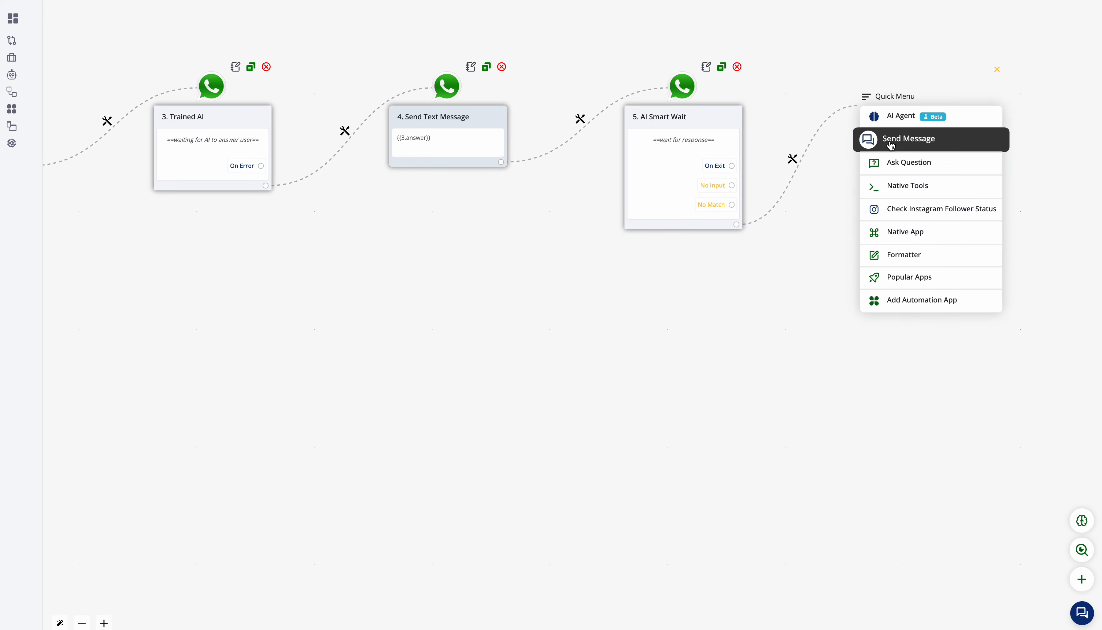
mouse_move(936, 189)
left_click(1038, 264)
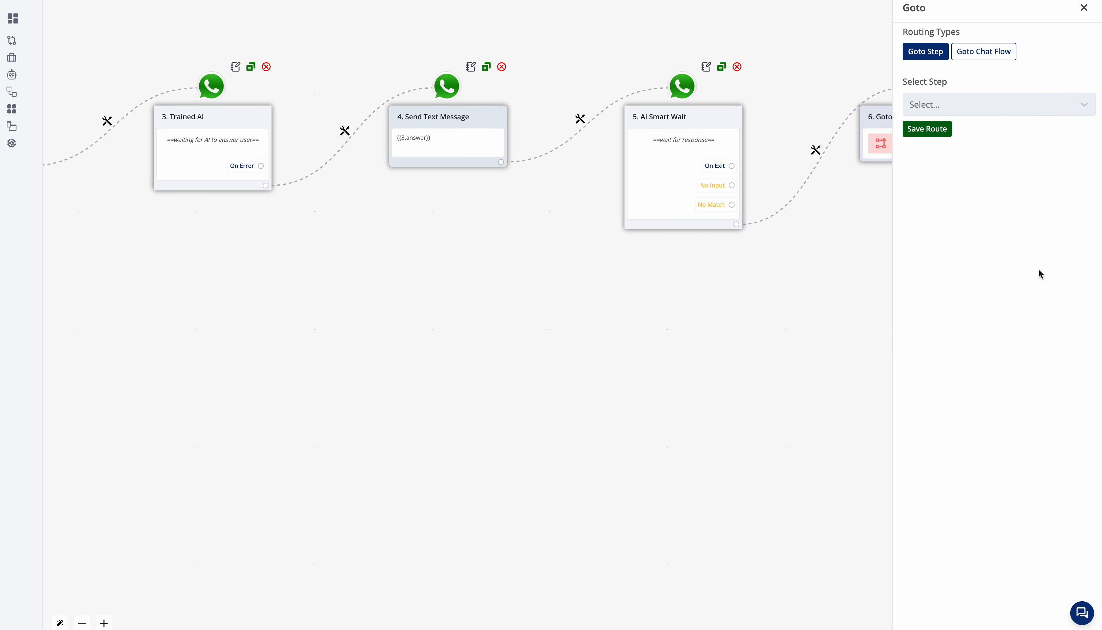
left_click(998, 104)
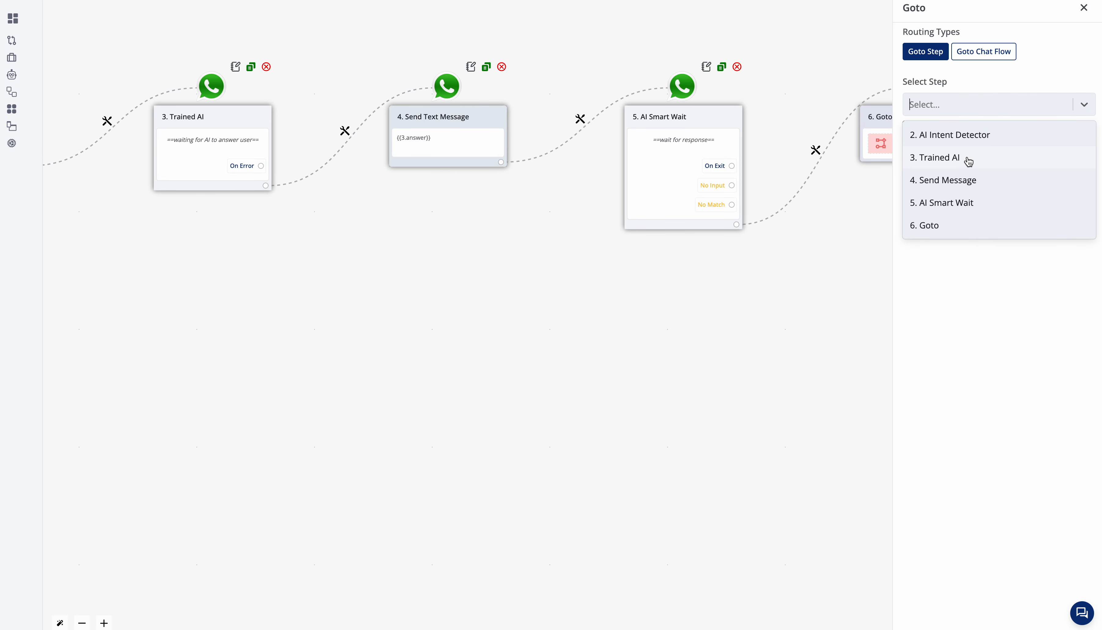
left_click(965, 138)
left_click(927, 129)
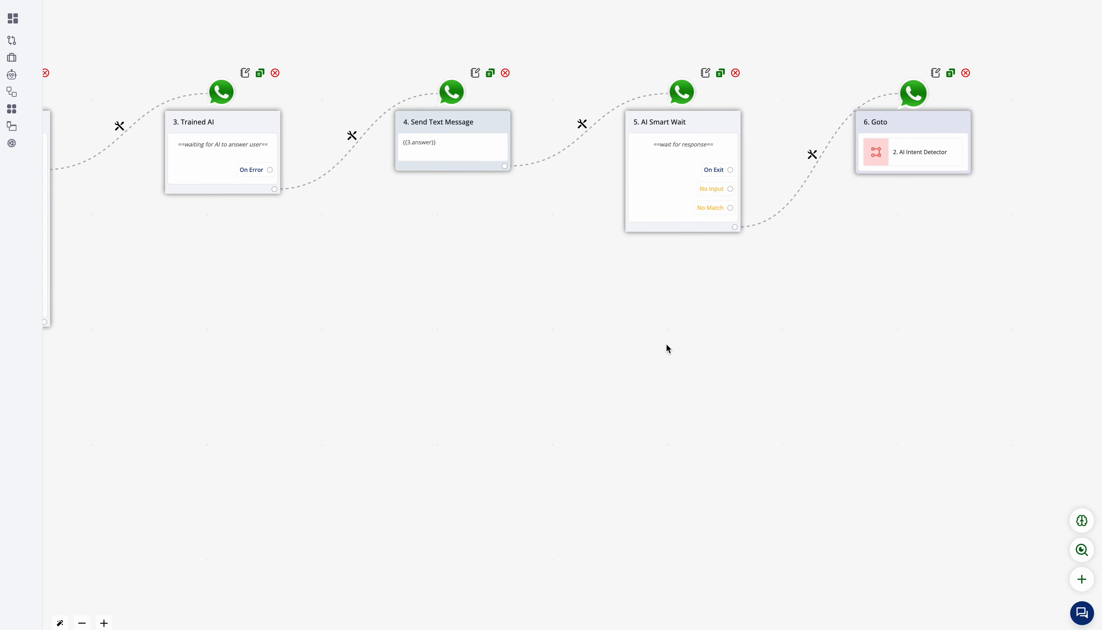
Step: Review the greeting path from New Message Received through the intent detector, Trained AI, message and wait steps to the Goto
scroll(733, 256, "up", 3)
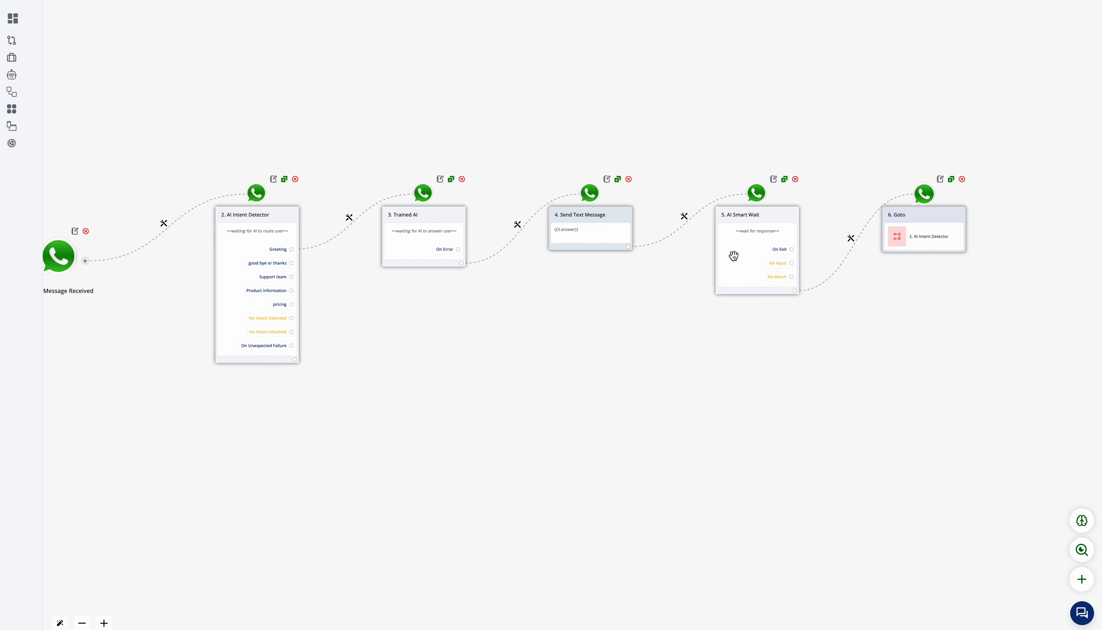
scroll(348, 314, "up", 3)
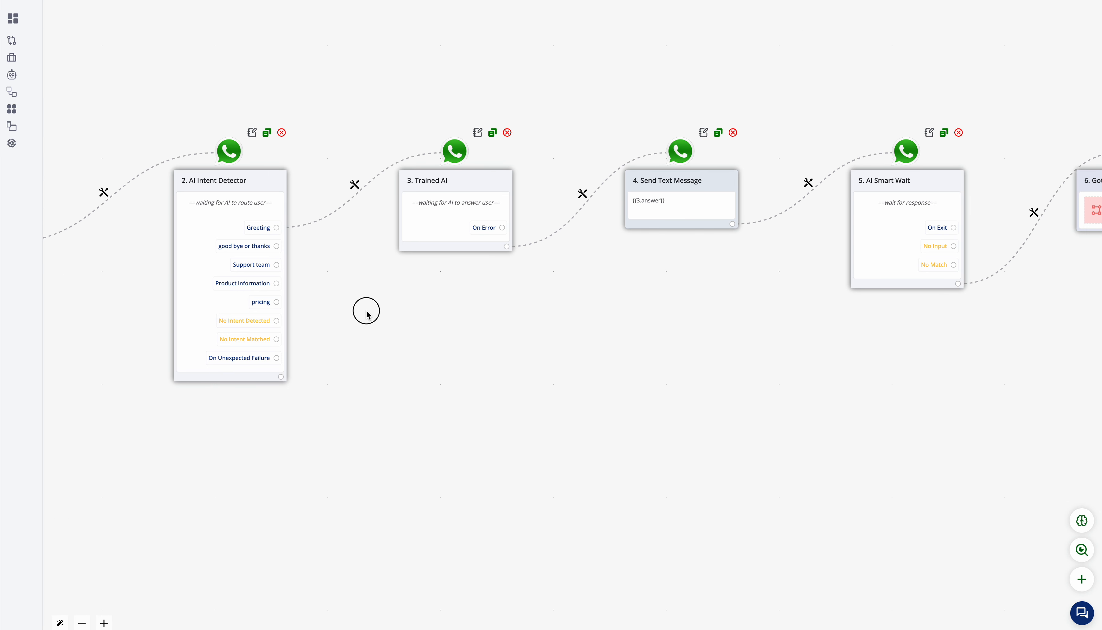
scroll(366, 310, "left", 5)
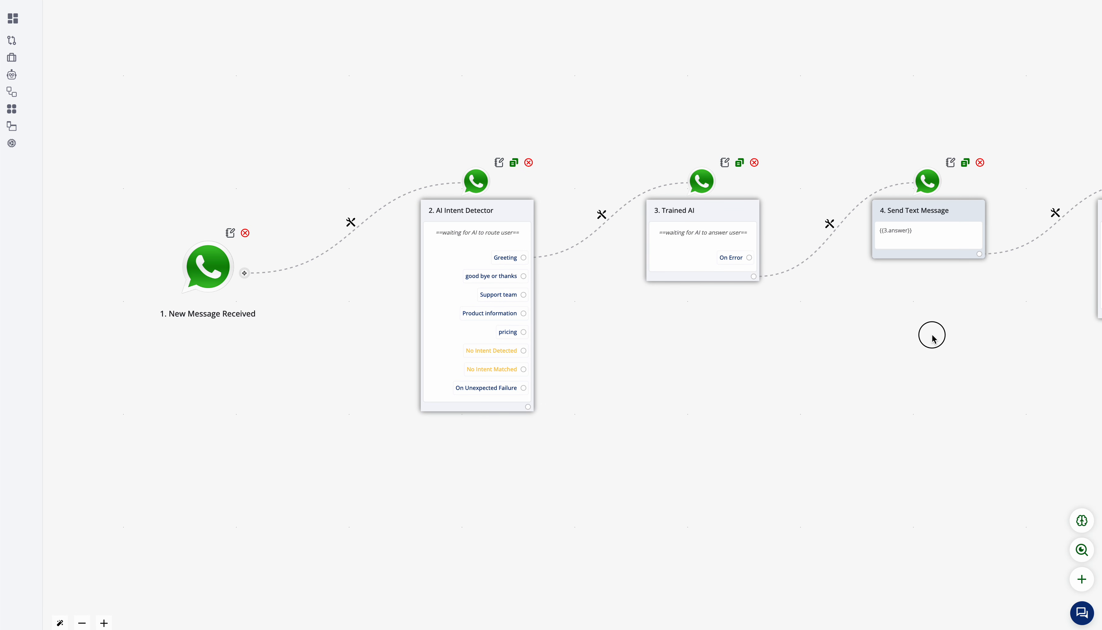
left_click_drag(929, 335, 558, 330)
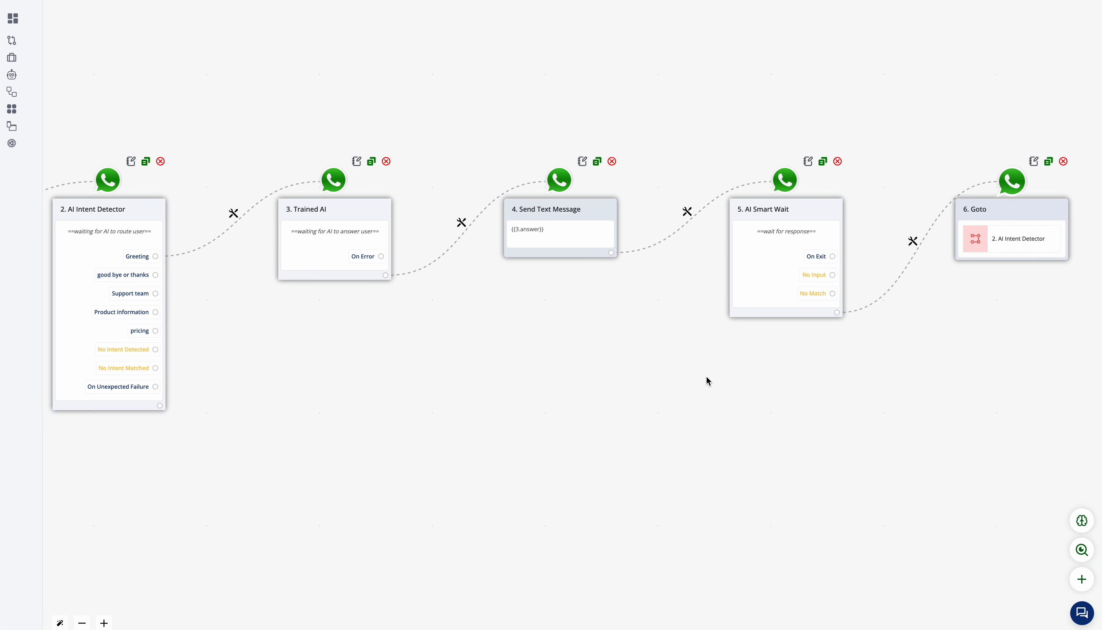
left_click_drag(709, 379, 524, 379)
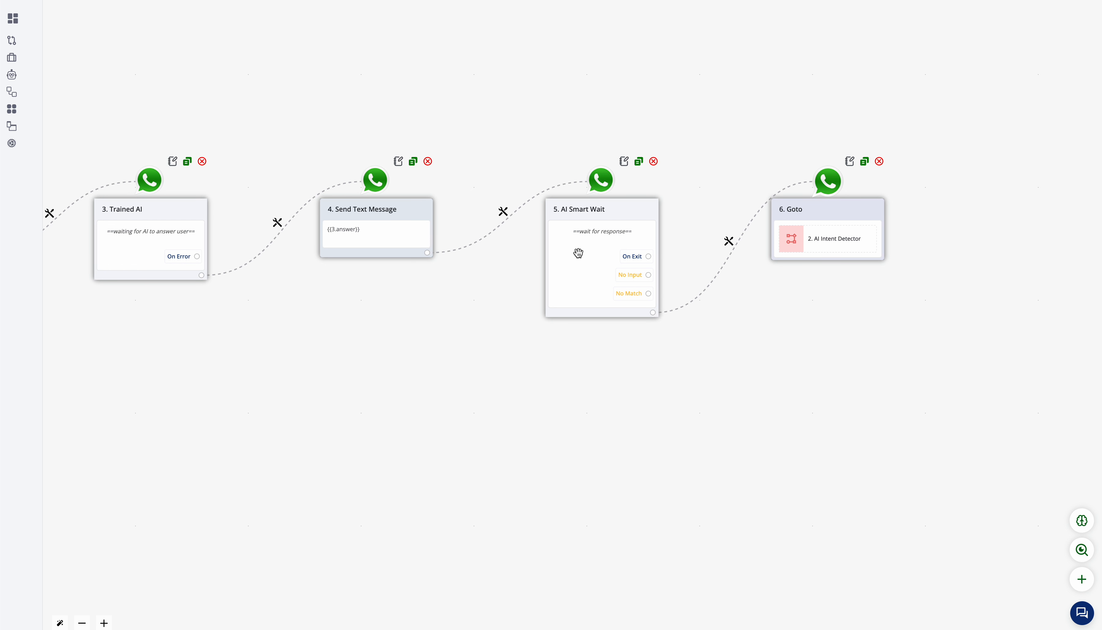
left_click(834, 239)
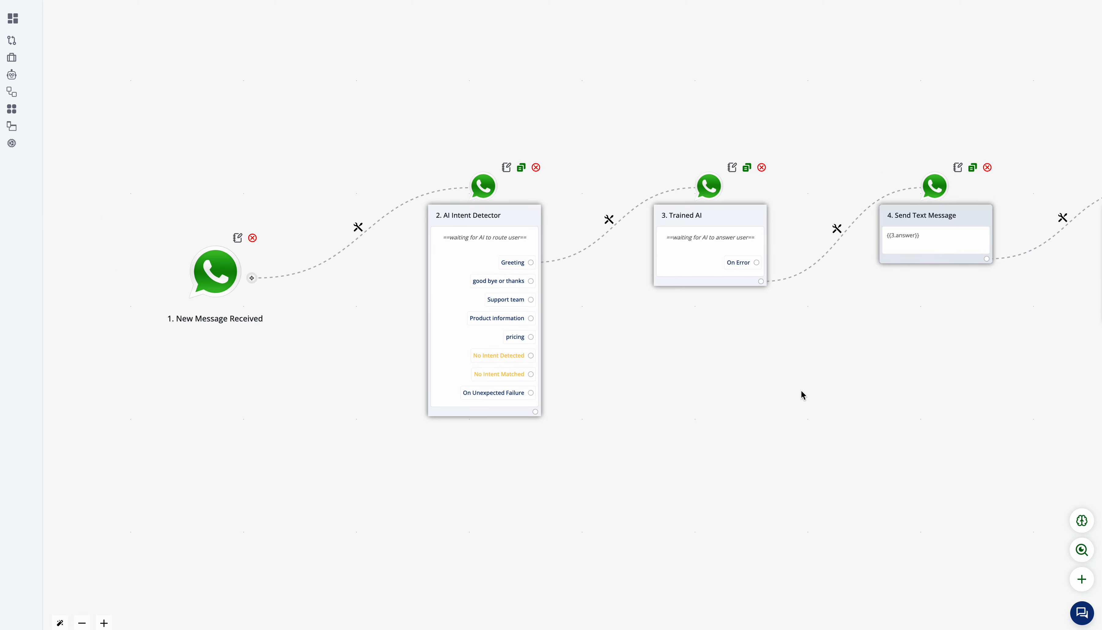
left_click_drag(799, 394, 357, 347)
left_click_drag(505, 350, 457, 383)
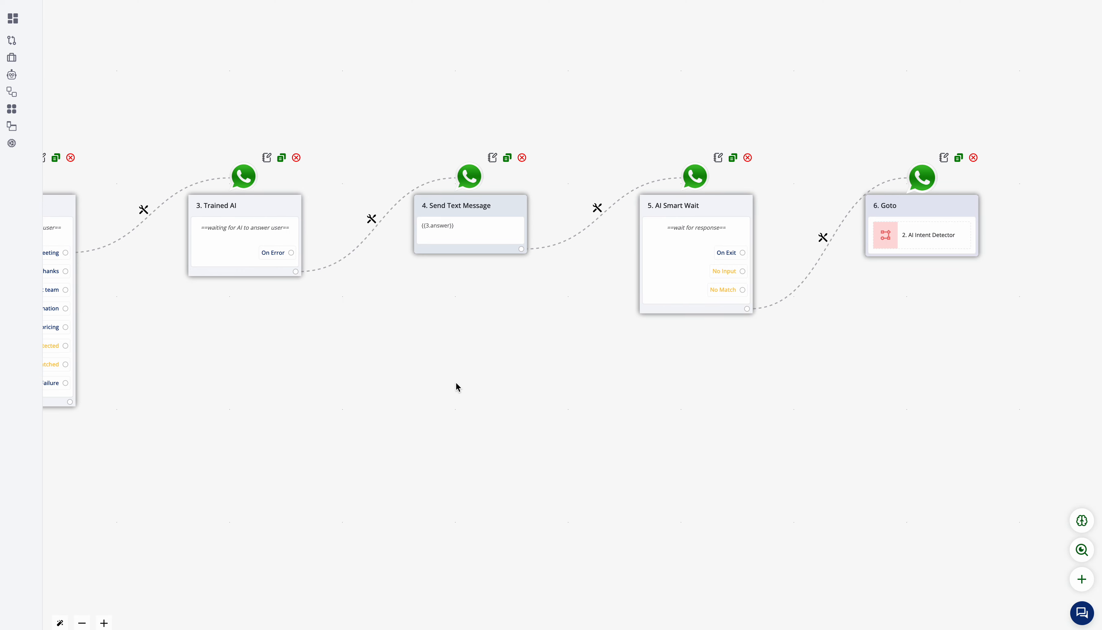
left_click_drag(463, 327, 635, 336)
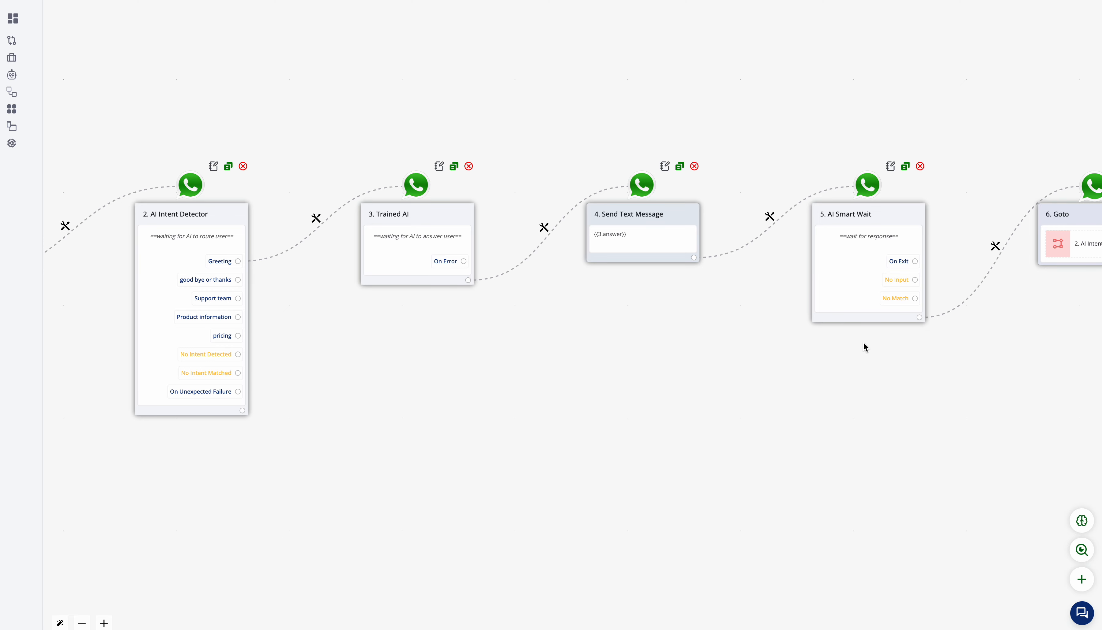
Step: Start a new branch from the No Input output of AI Smart Wait and place its empty step above the Goto step
left_click_drag(863, 346, 686, 346)
scroll(697, 288, "up", 3)
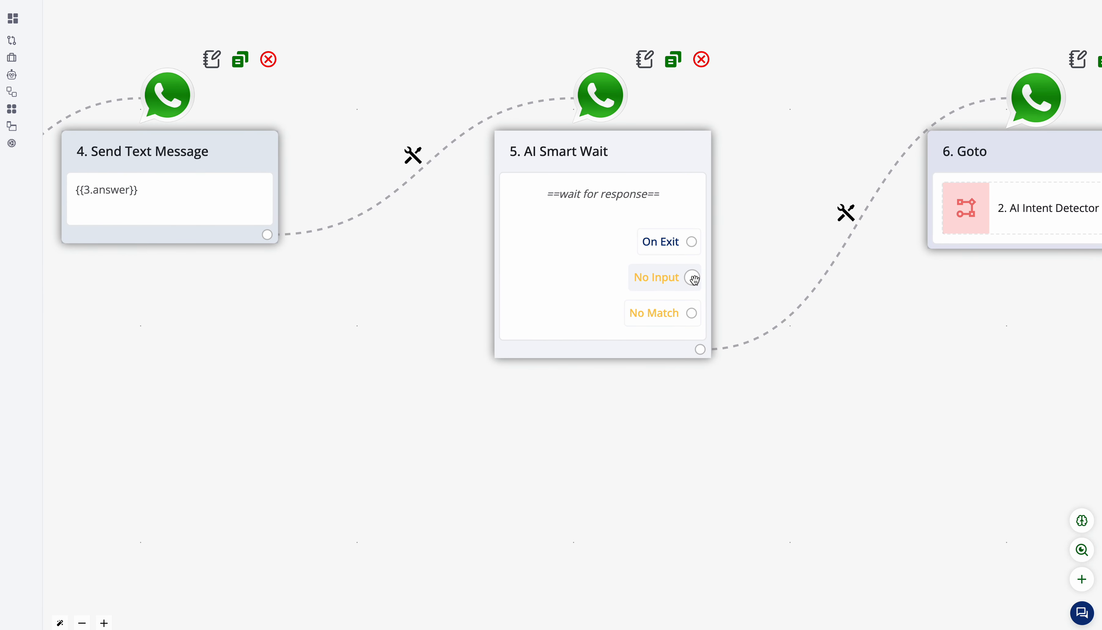
left_click(690, 277)
scroll(932, 377, "down", 1)
left_click_drag(1074, 381, 820, 472)
scroll(932, 376, "down", 1)
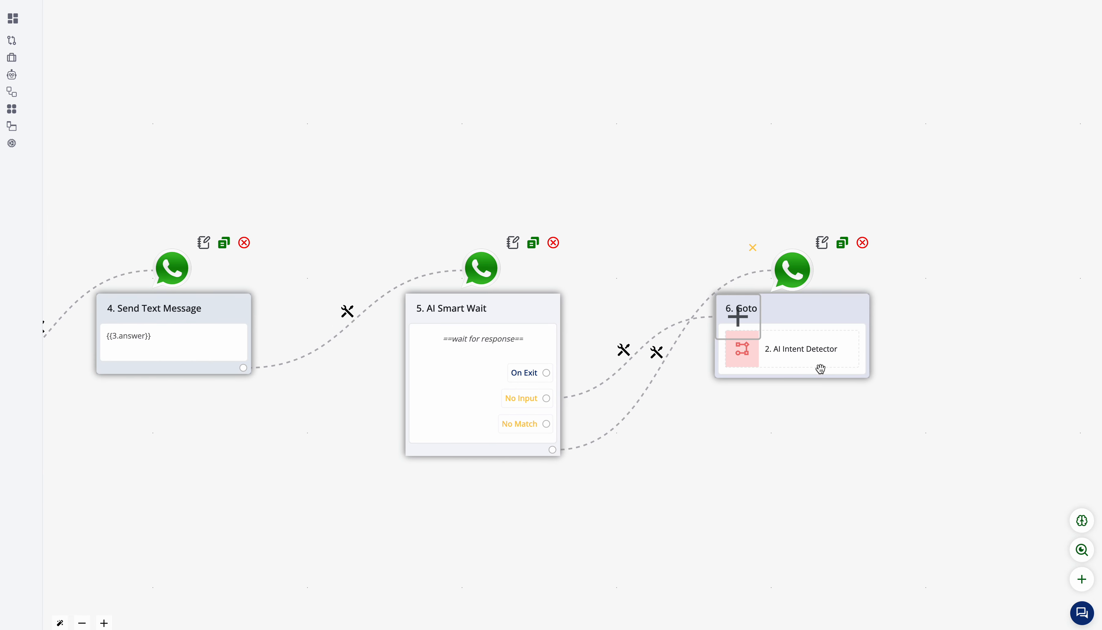
left_click_drag(749, 331, 760, 88)
left_click_drag(574, 72, 574, 123)
scroll(573, 158, "down", 2)
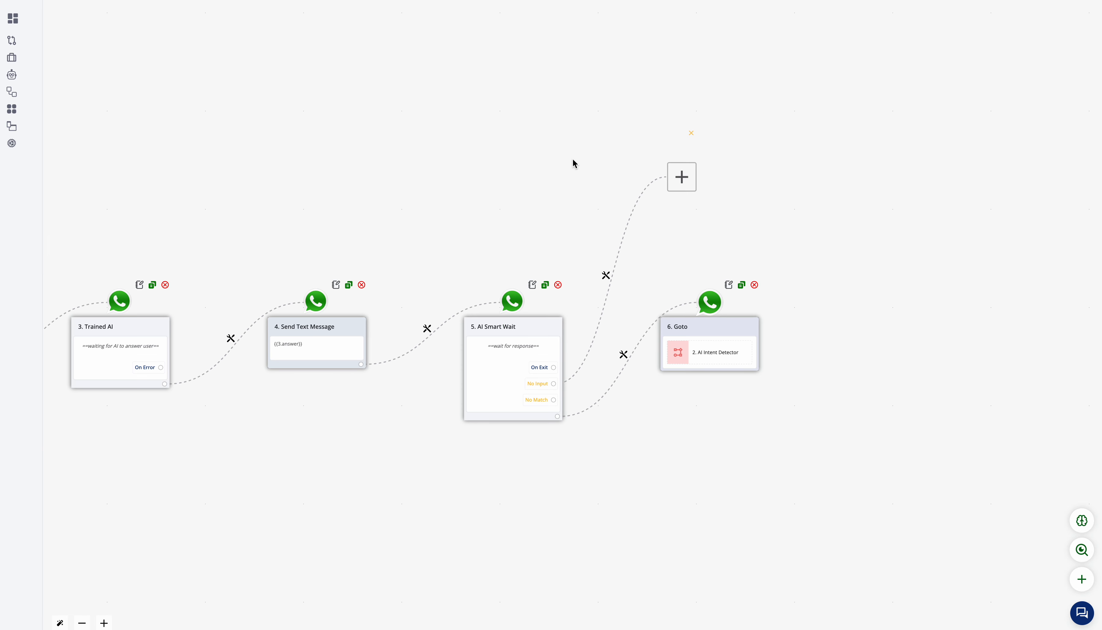
Step: Add a Send Text Message step on the No Input branch reading "thanks for your message... just in case you are free do ping me back !" and save it
left_click(681, 175)
left_click(708, 193)
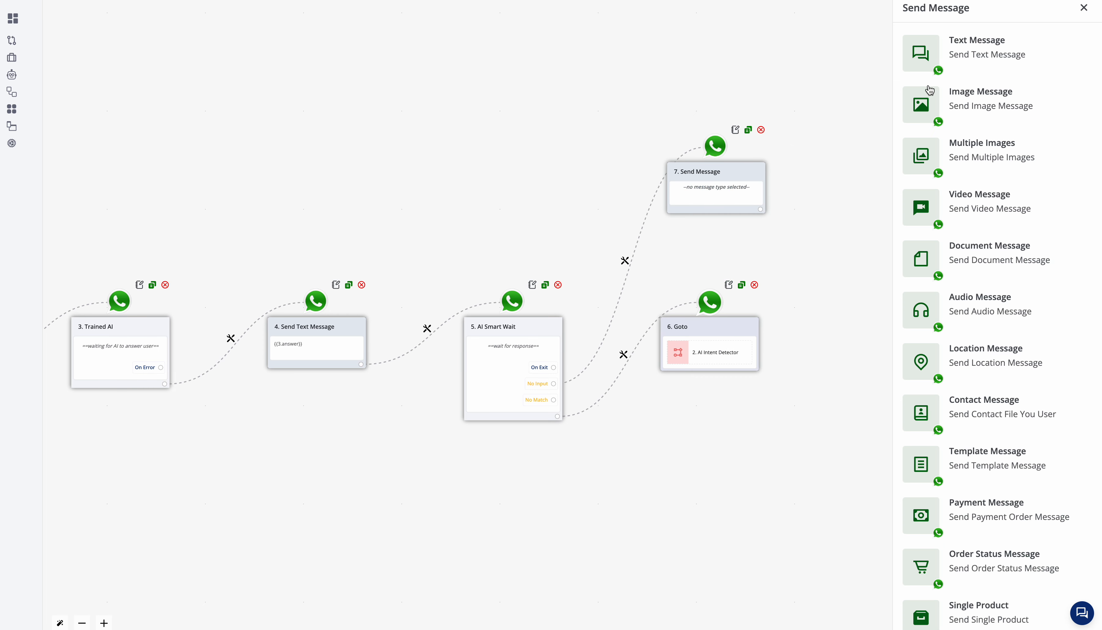
left_click(1026, 39)
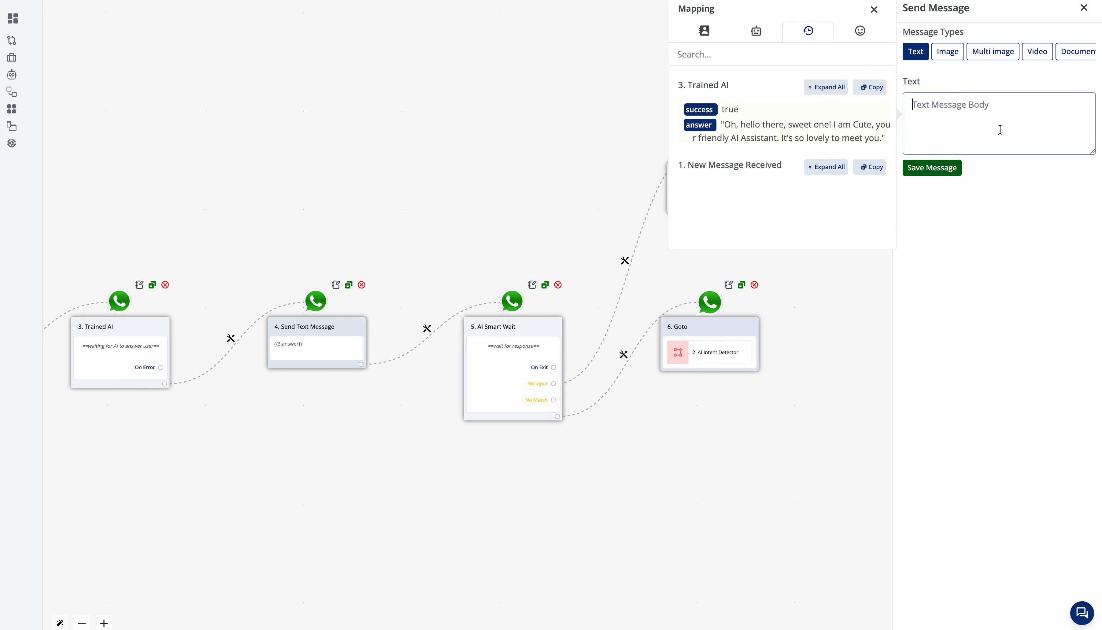
type("thanks o")
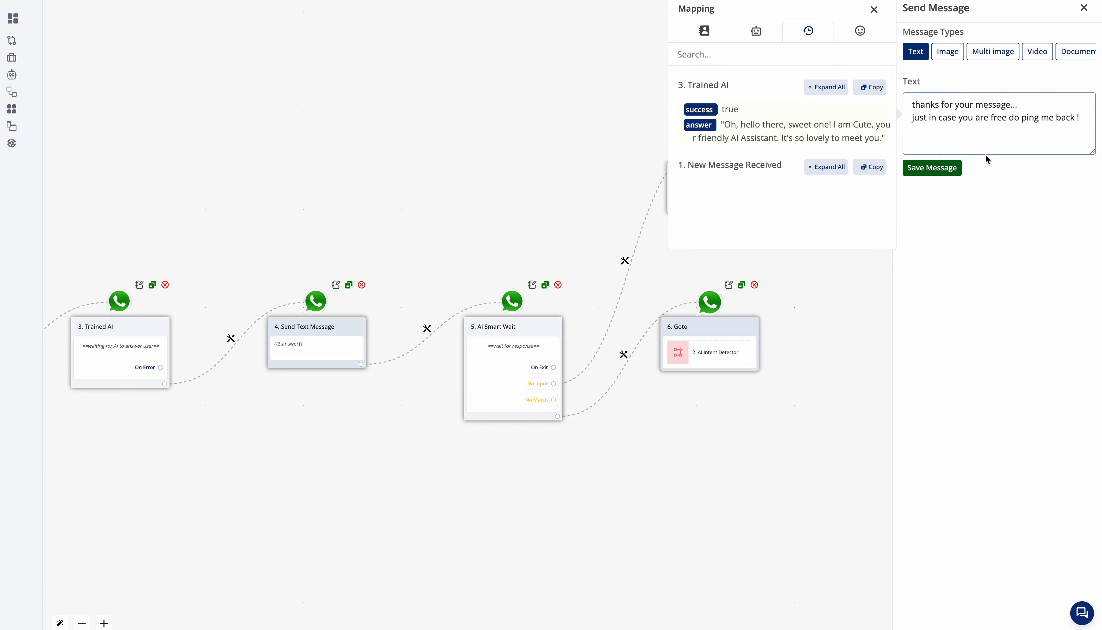
left_click(934, 173)
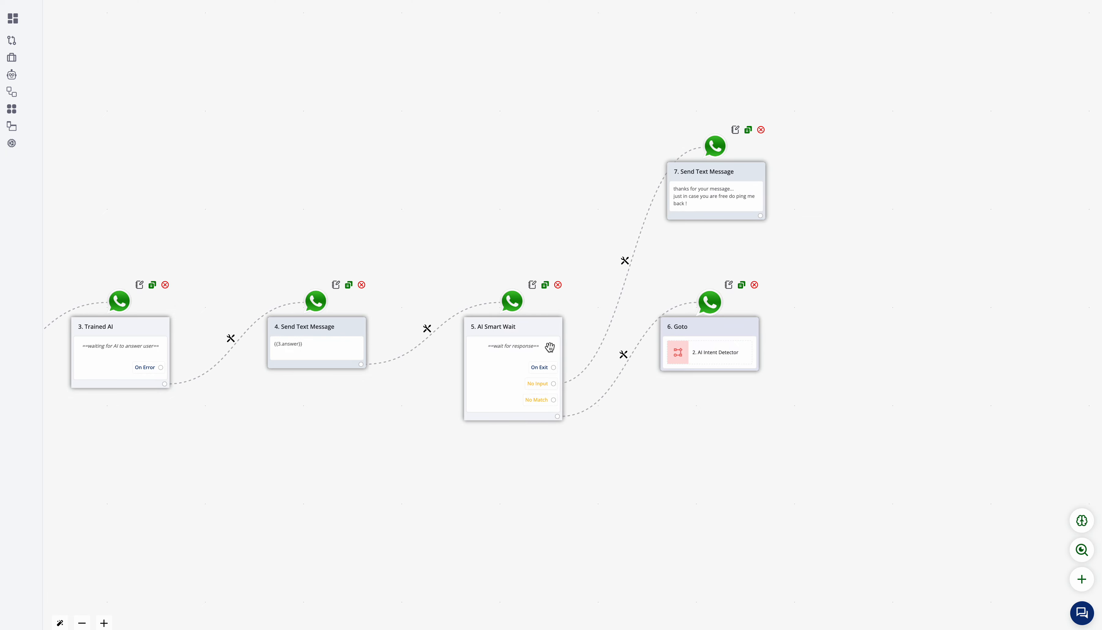
Step: Review the No Input branch, the AI Smart Wait settings and the whole flow back to New Message Received
scroll(550, 346, "up", 3)
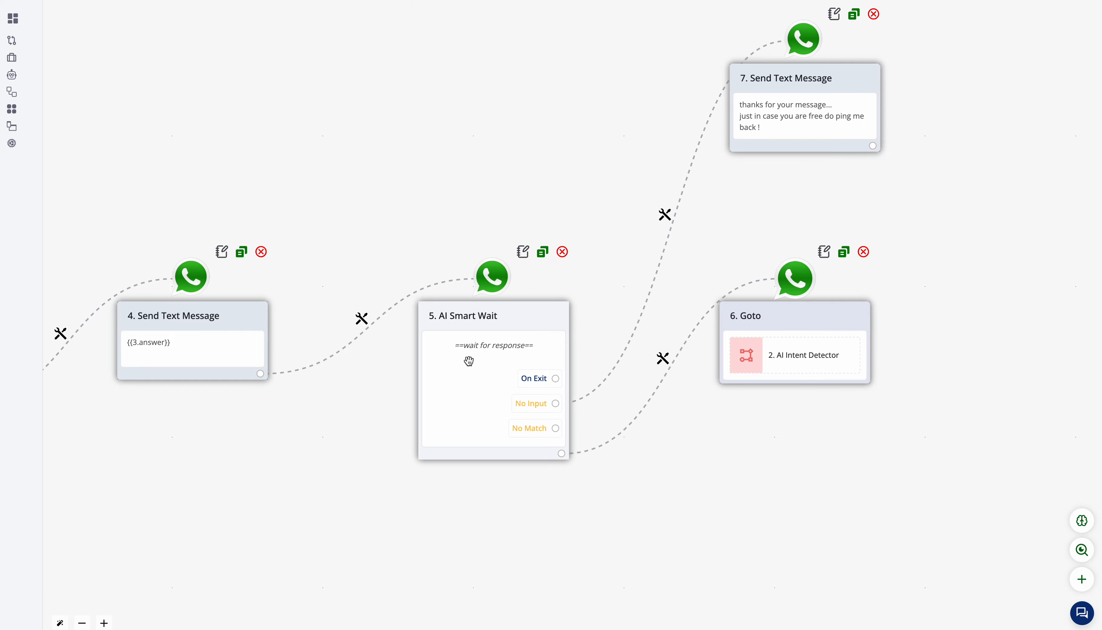
left_click(501, 115)
left_click_drag(500, 115, 619, 117)
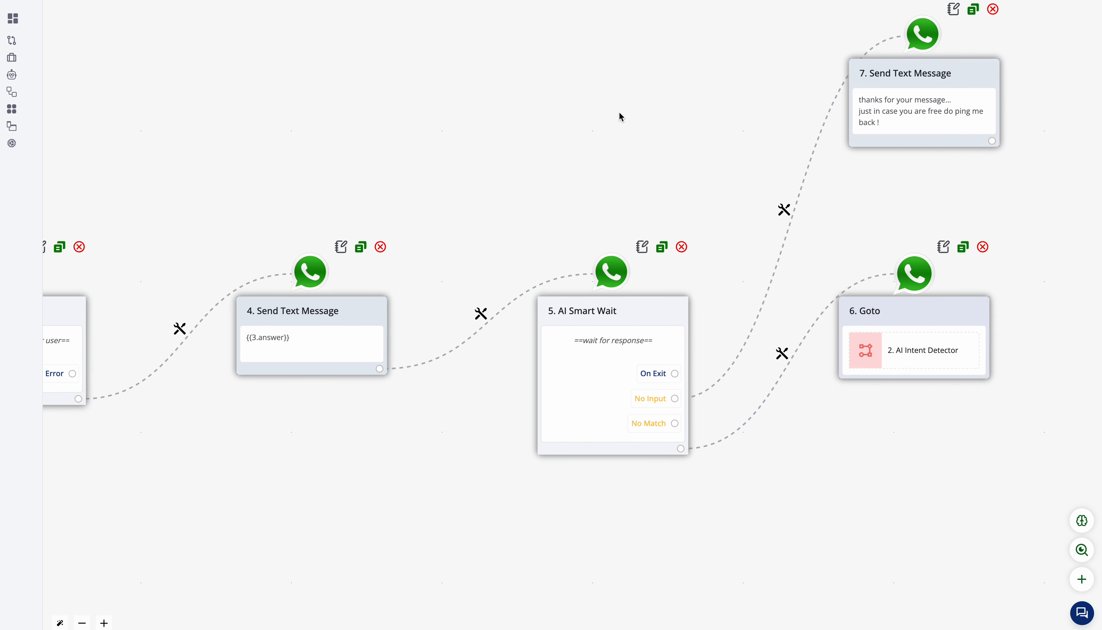
scroll(1019, 115, "down", 4)
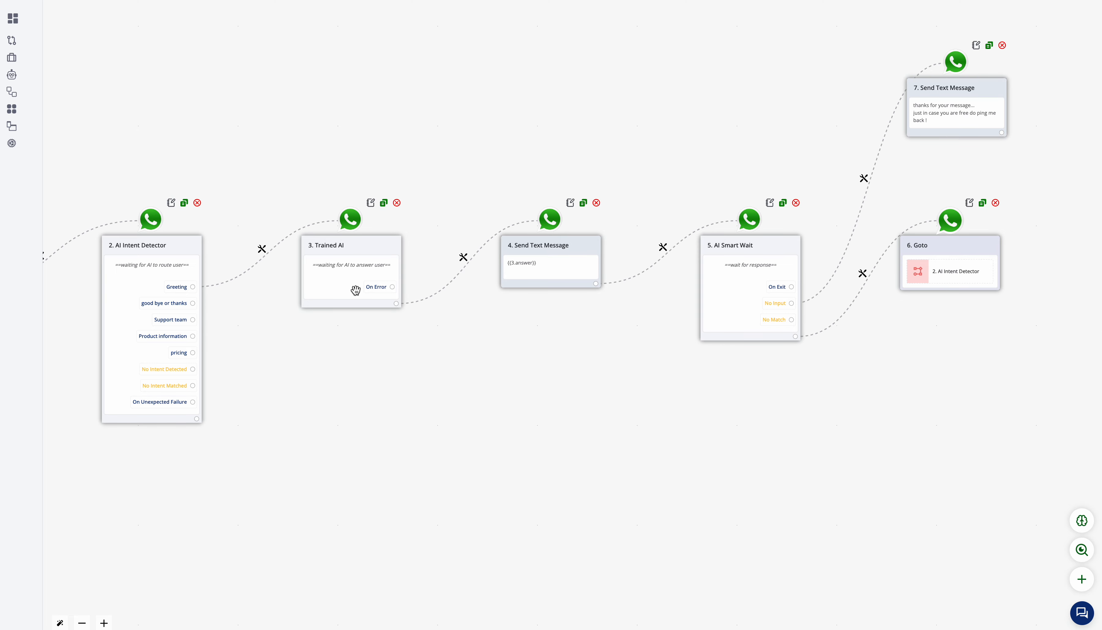
scroll(817, 320, "up", 4)
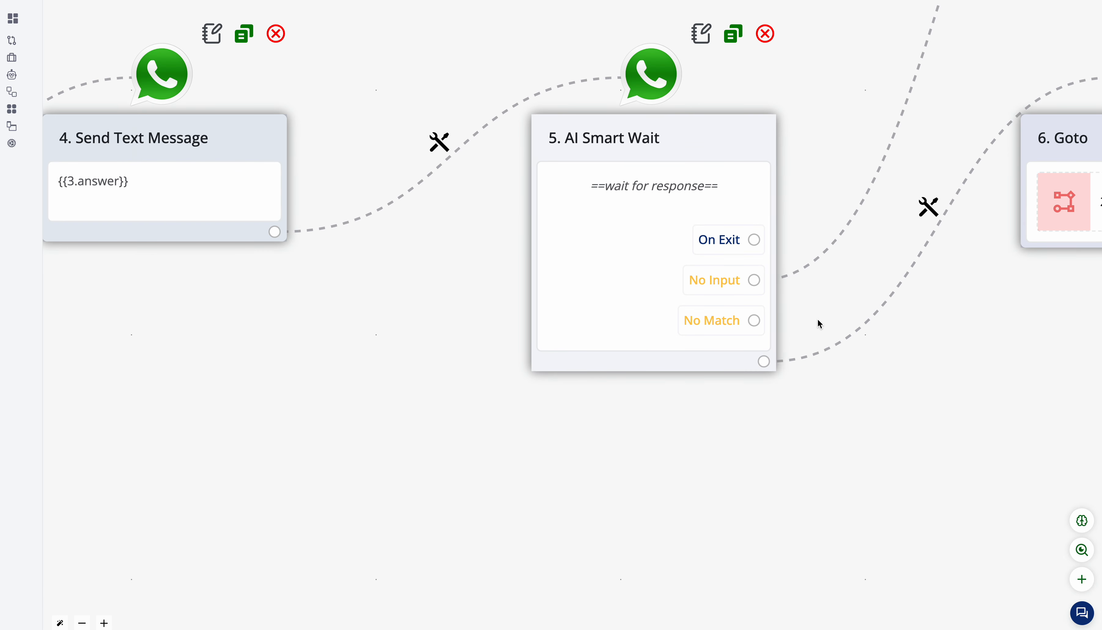
left_click(575, 190)
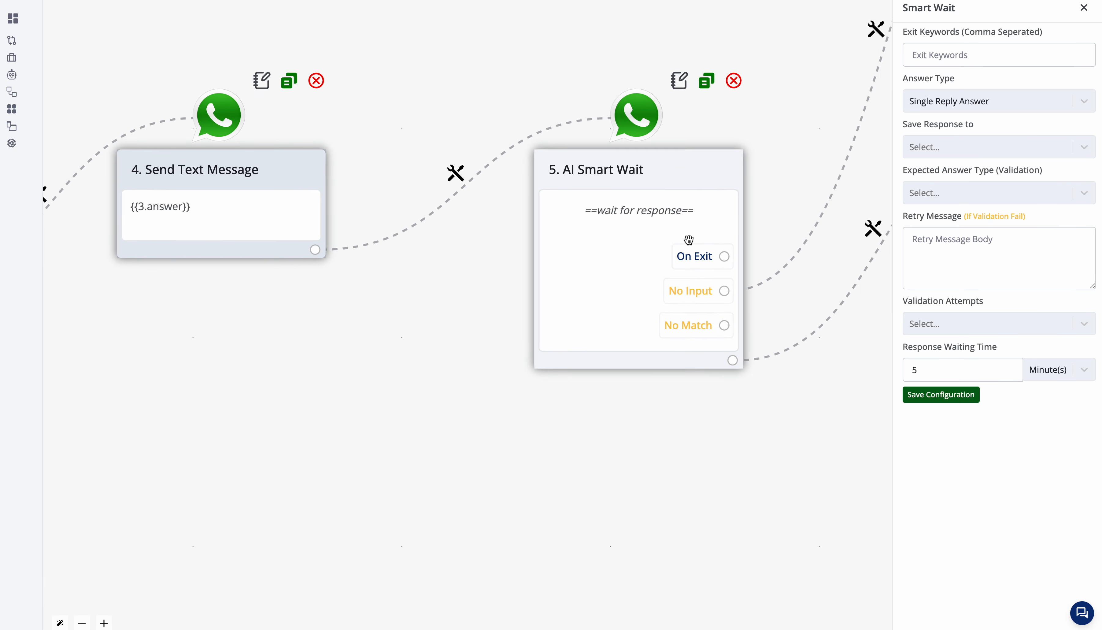
left_click(1084, 8)
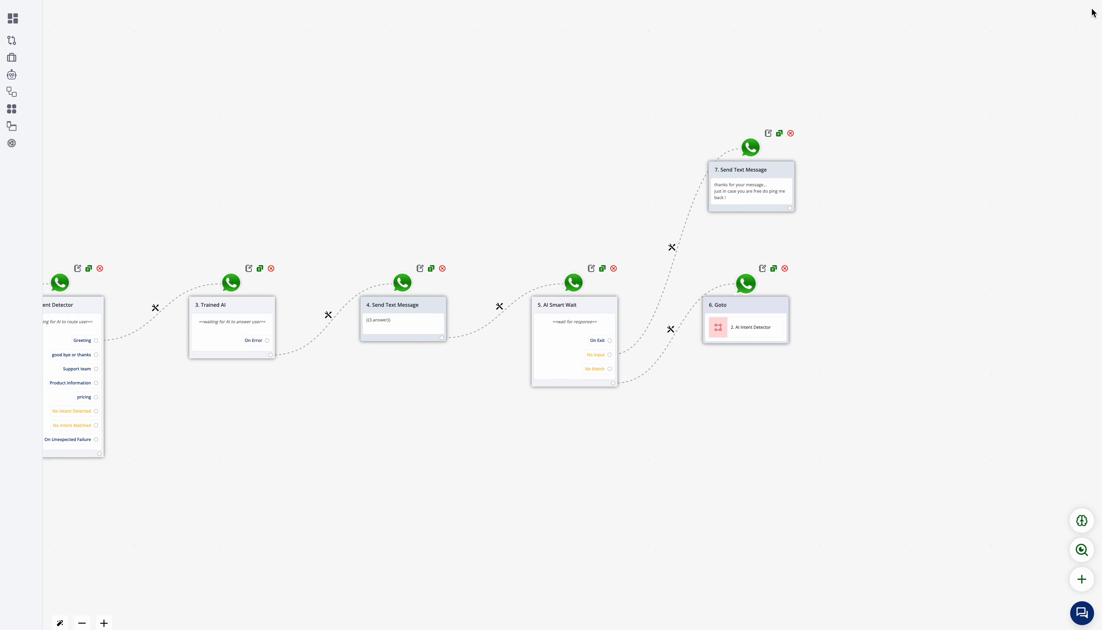
scroll(673, 290, "up", 5)
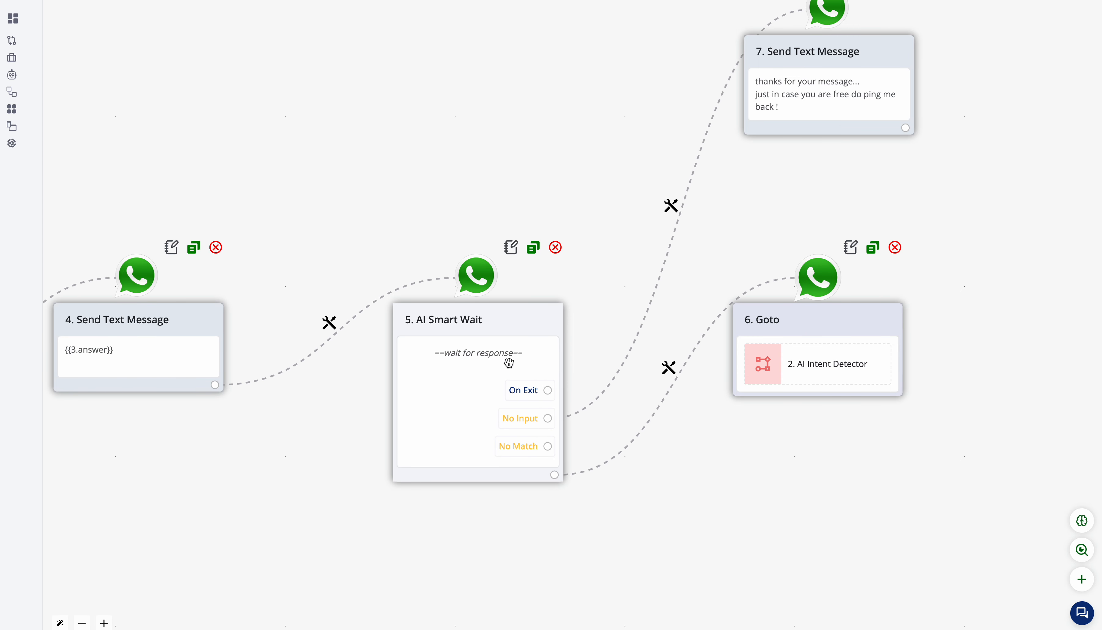
scroll(504, 337, "down", 5)
left_click_drag(155, 428, 485, 359)
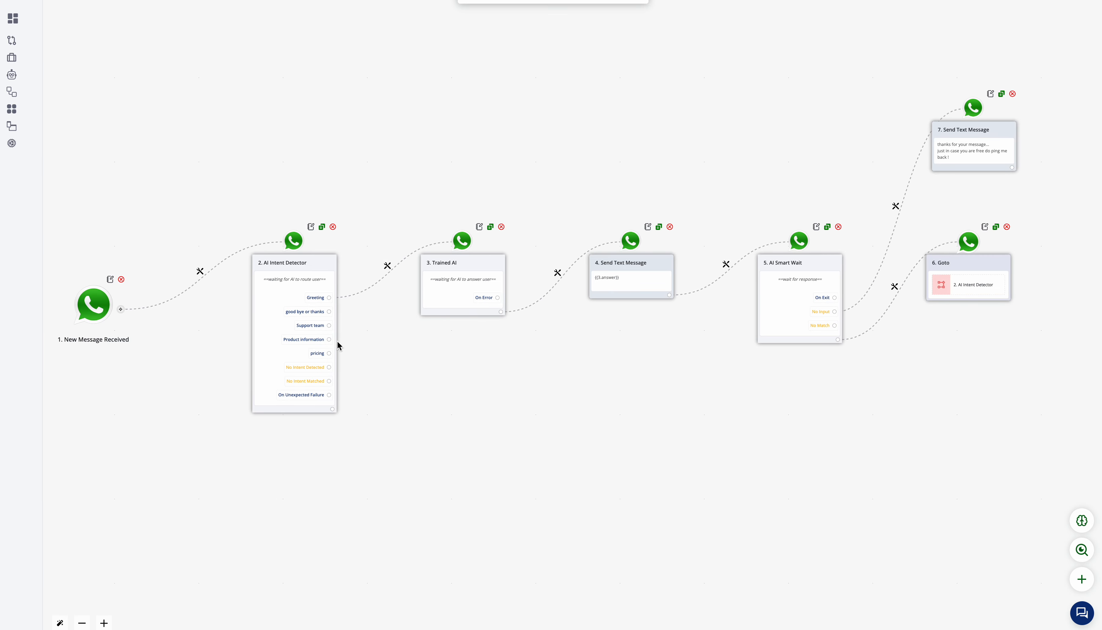
scroll(337, 340, "up", 5)
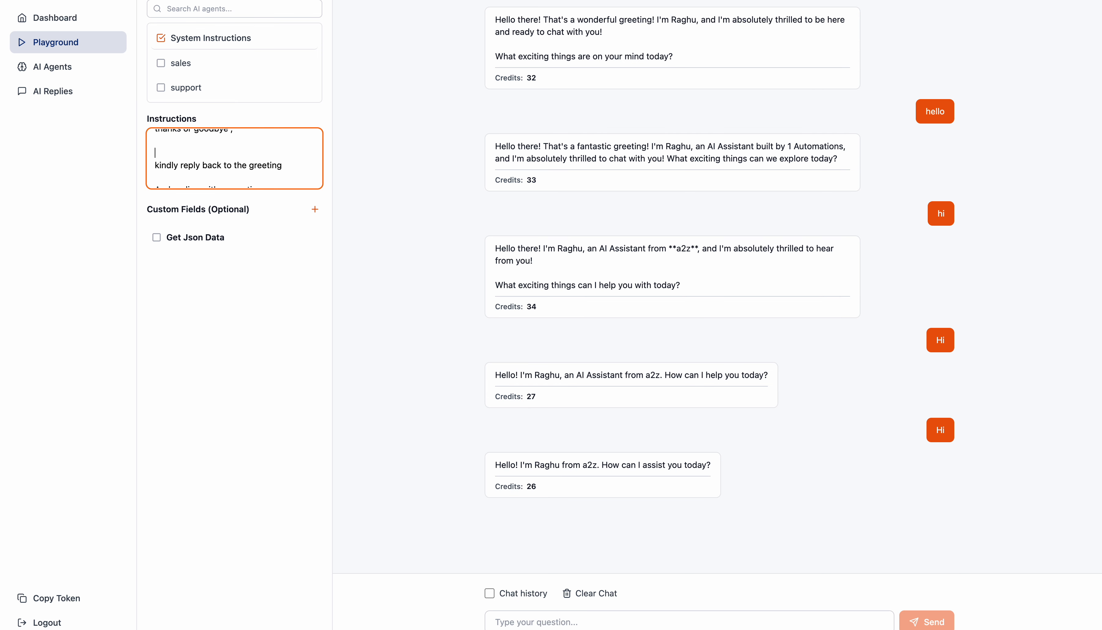
Step: In the AI playground, rewrite the reply instruction as "kindly reply back to the user softly asking them to message again in future for any more queries"
double_click(263, 162)
type("user softly")
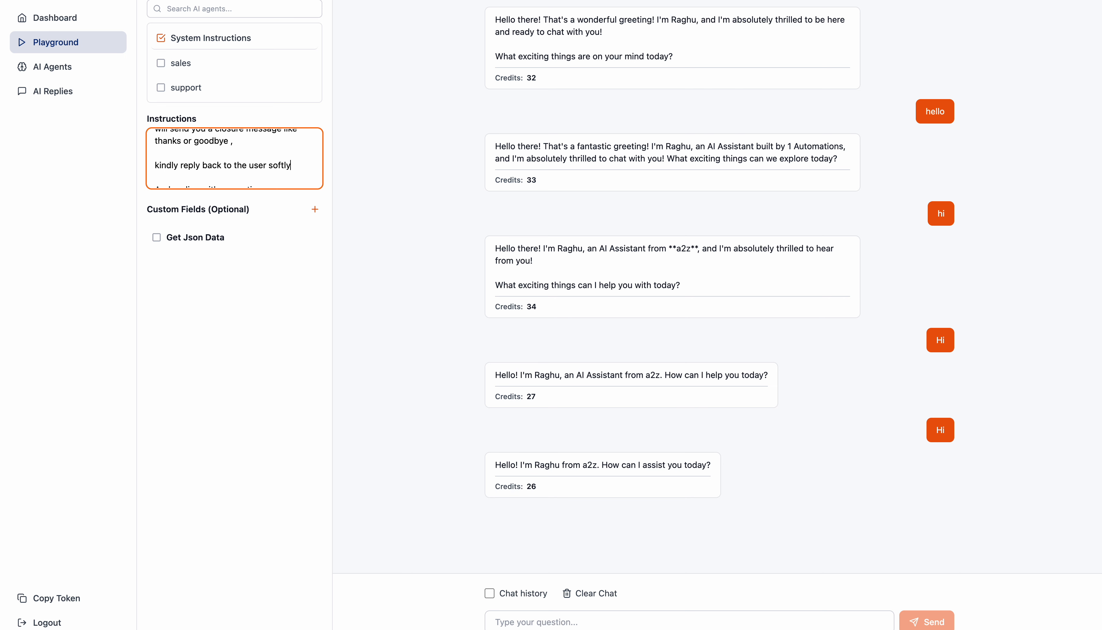
type(" asking them to message again in fg")
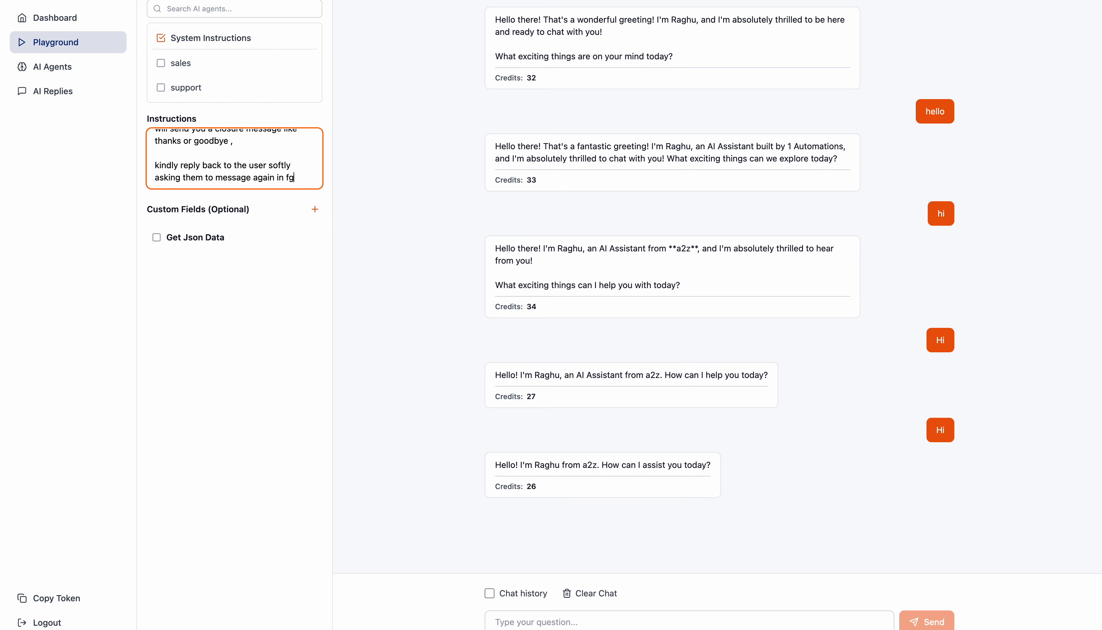
key("BackSpace")
type("uture for any mor")
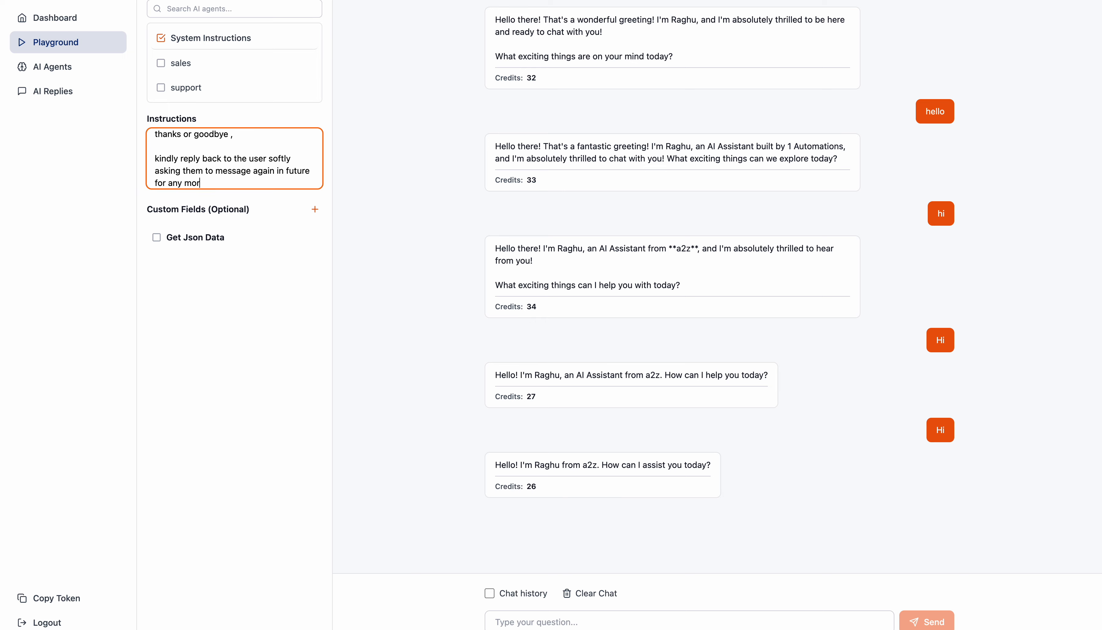
type("e queries")
Step: Delete the line "And ending with a question" and its trailing blank lines from the playground instructions
scroll(260, 163, "down", 1)
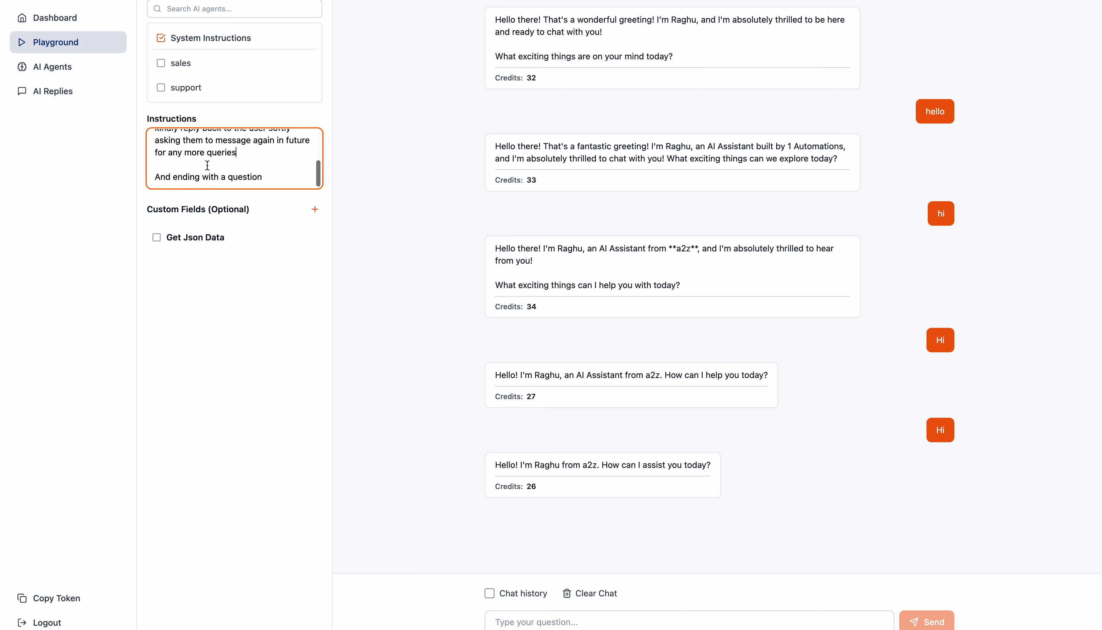
double_click(204, 177)
triple_click(204, 177)
key("BackSpace")
key("BackSpace")
key("BackSpace")
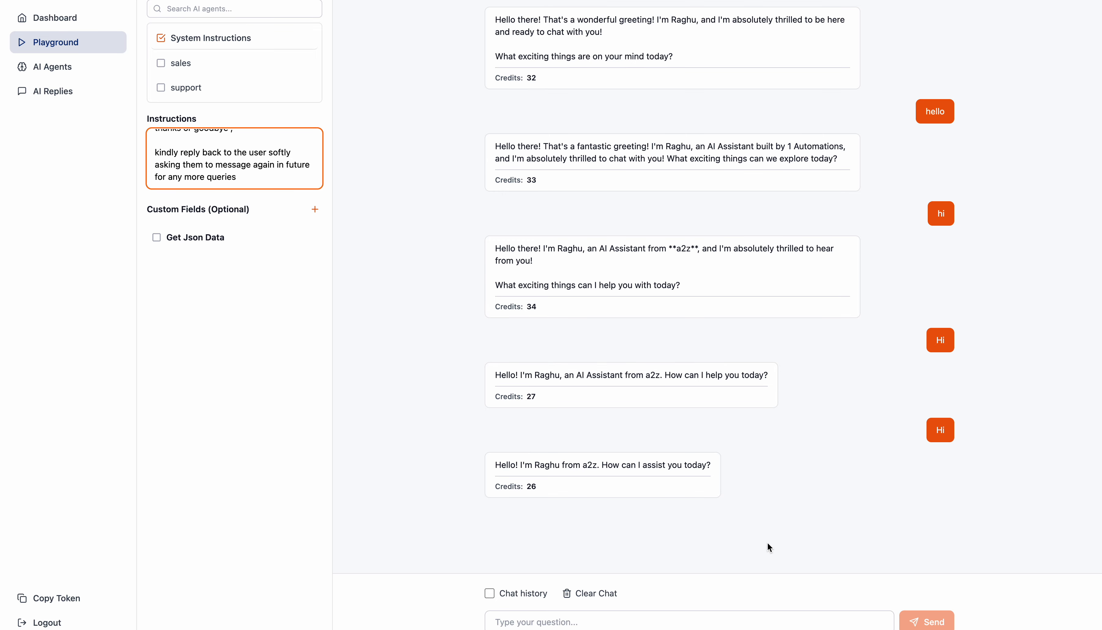
Step: Clear the playground chat and test the closure instructions with the messages "thanks and bye" and "bye"
left_click(599, 595)
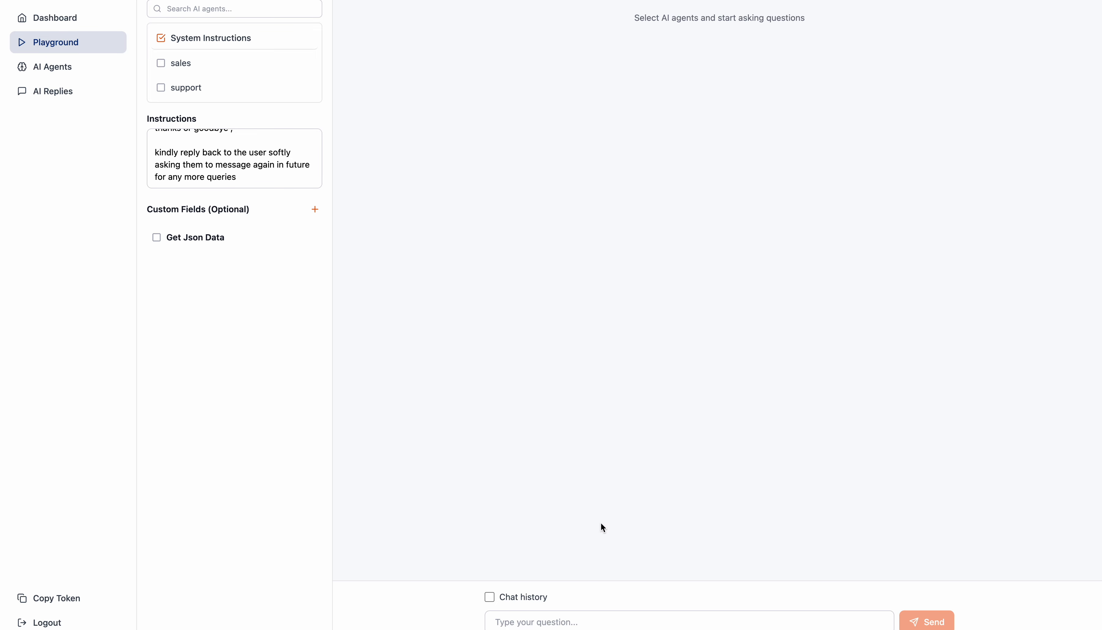
left_click(599, 619)
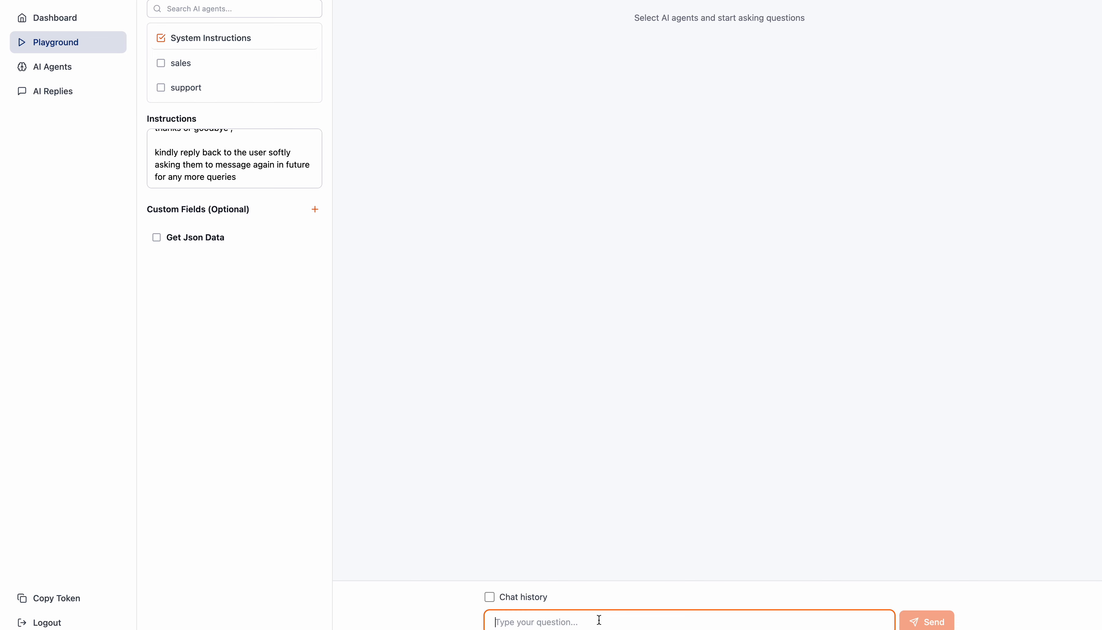
type("thanks and bye")
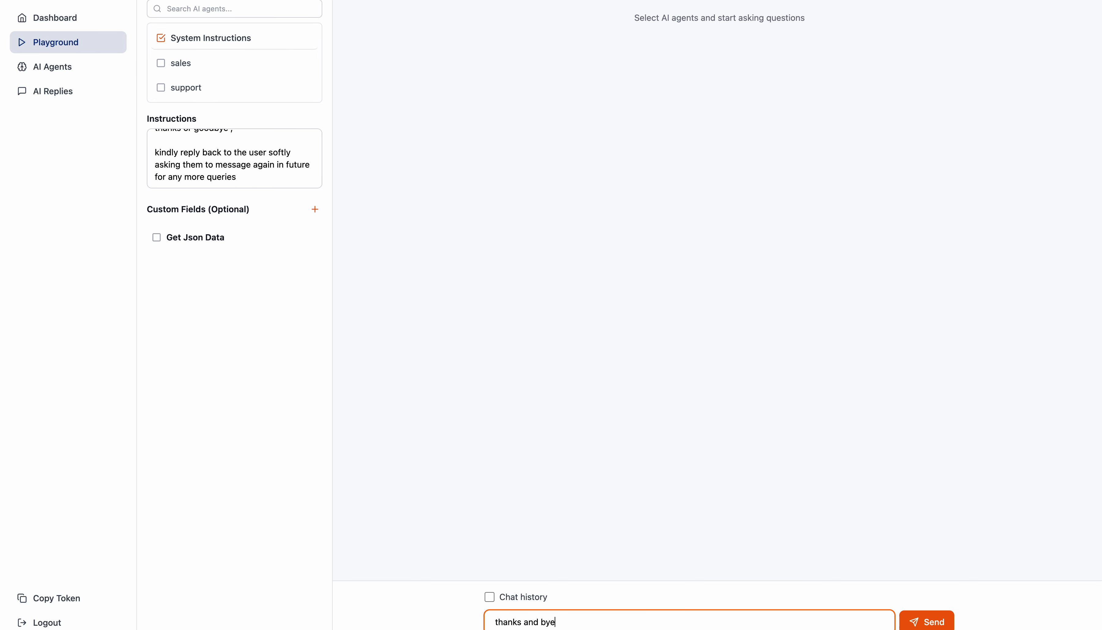
key("Return")
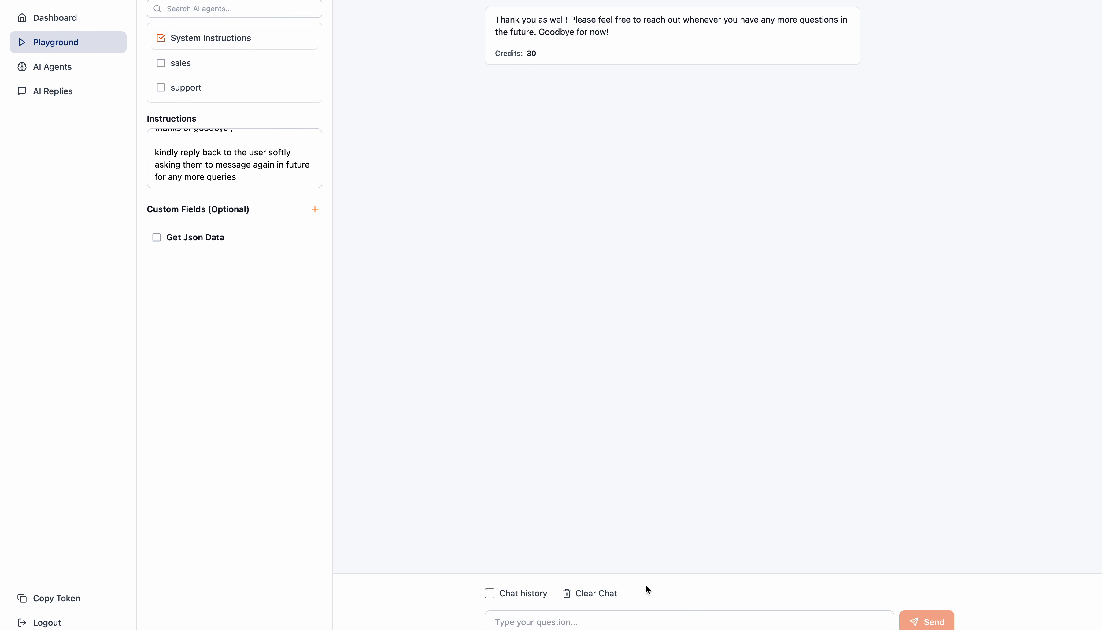
left_click(644, 620)
type("bye")
key("Return")
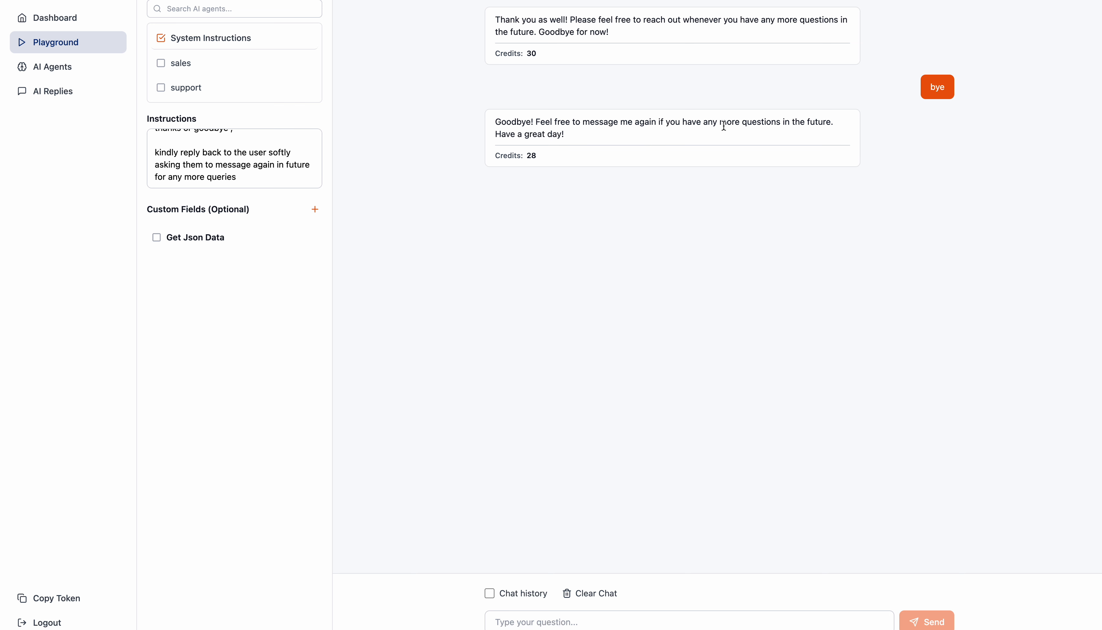
Step: Compare the closure instructions with the wording of the agent's reply to "bye"
left_click(232, 173)
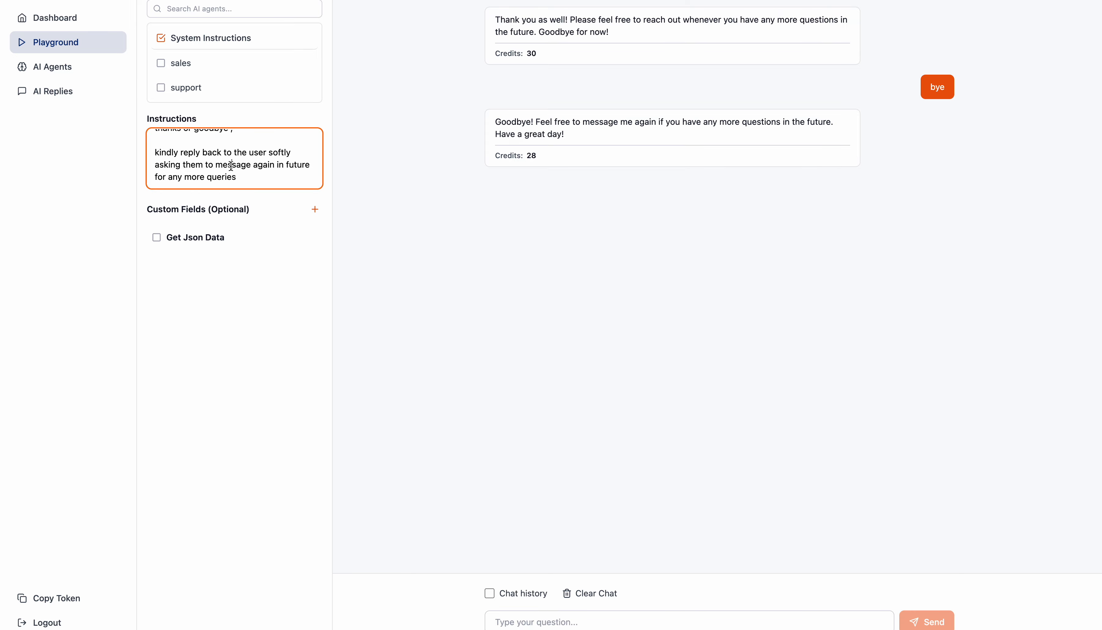
scroll(232, 173, "up", 3)
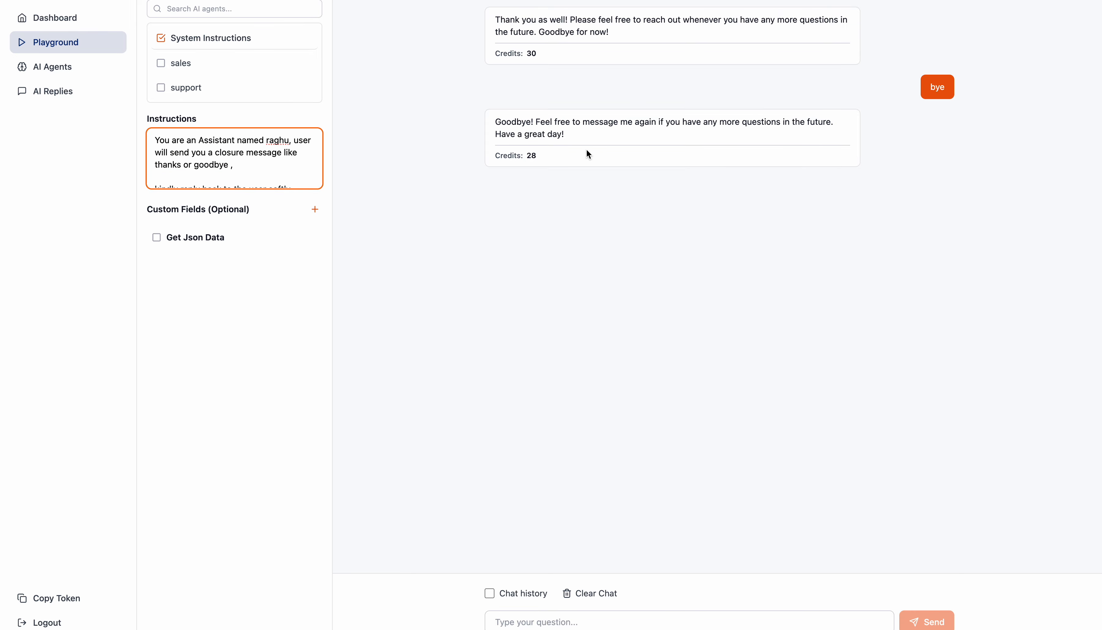
left_click_drag(501, 123, 743, 135)
left_click(748, 114)
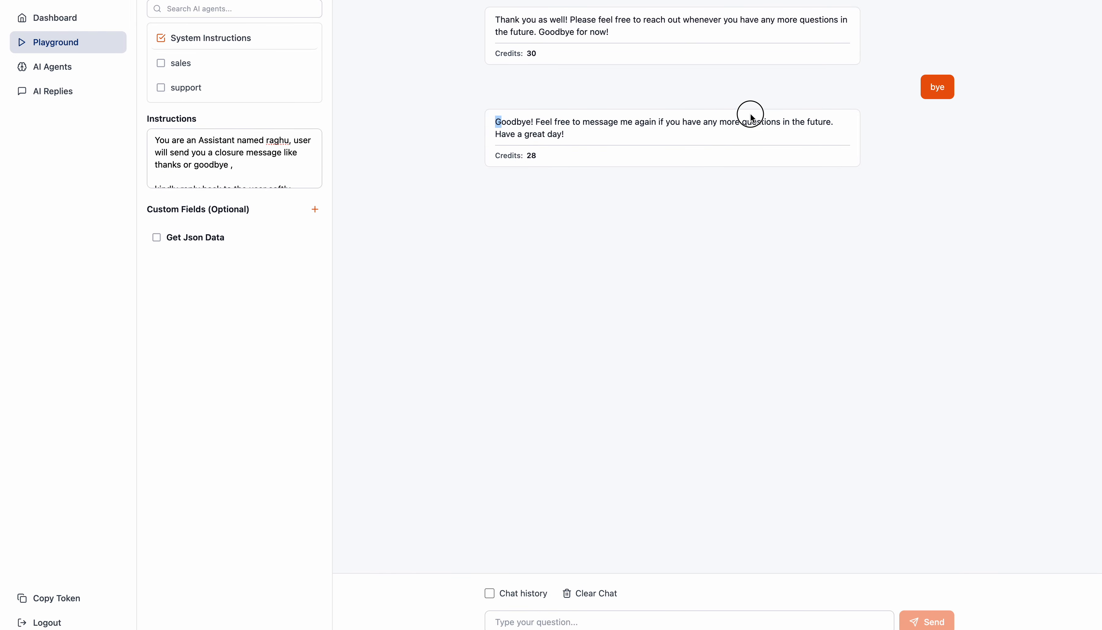
left_click_drag(592, 138, 501, 137)
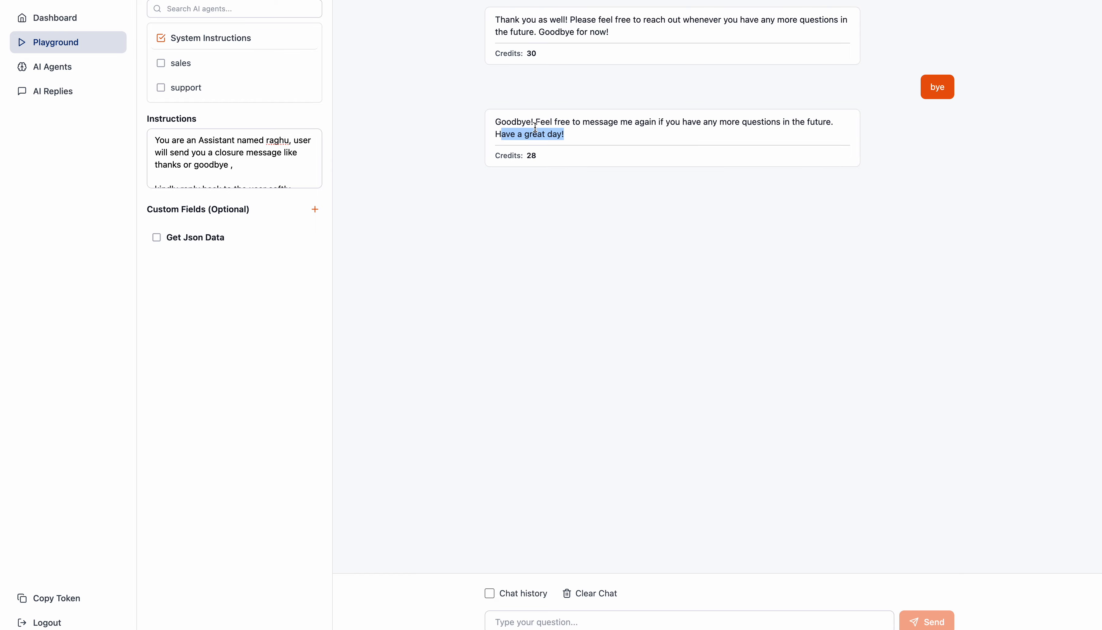
left_click(659, 124)
left_click_drag(659, 124, 810, 122)
Step: Copy the full closure instructions from the playground into the Instructions of the good bye or thanks branch's Trained AI step, and save the configuration
left_click(290, 153)
key("super+a")
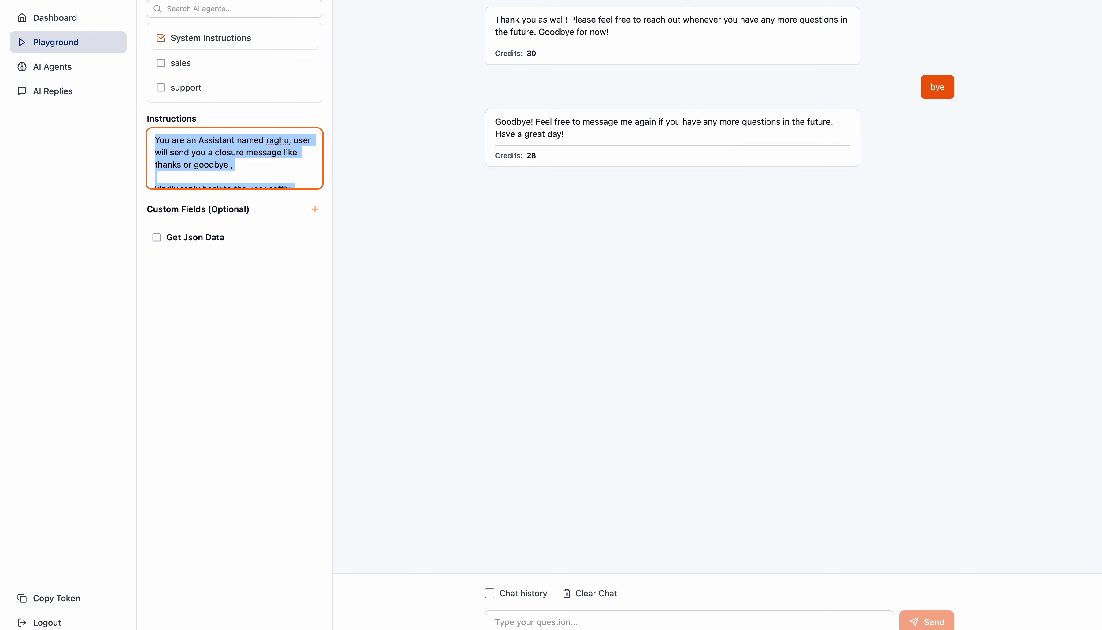
left_click(809, 1)
left_click(1032, 271)
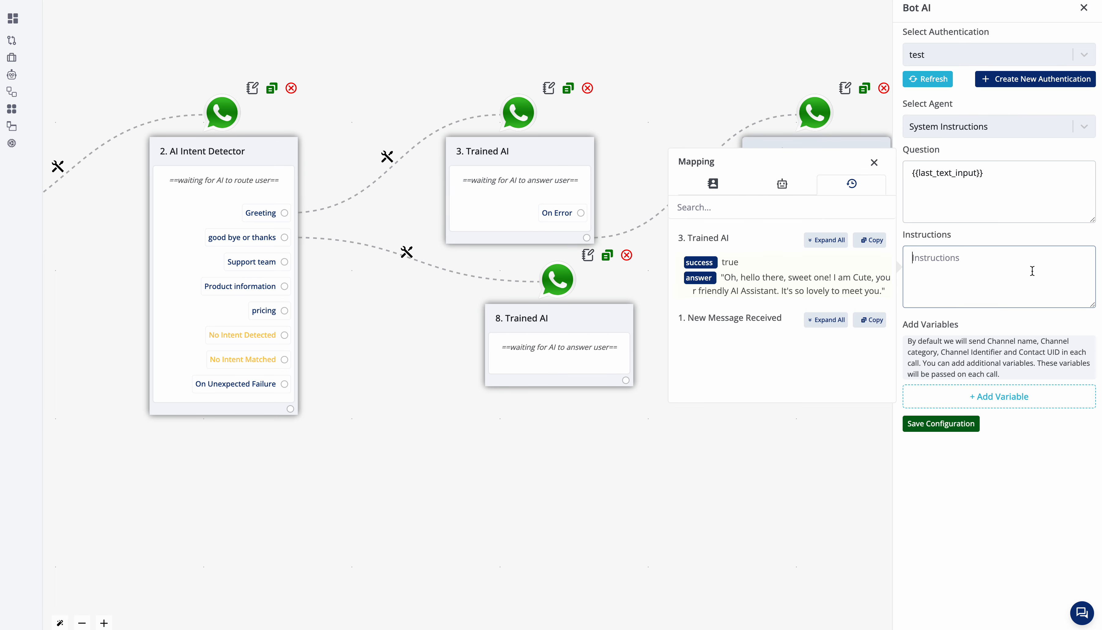
type("You are an Assistant named raghu, user will send you a closure message like thanks or goodbye ,  kindly reply back to the user softly asking them to message again in future for any more queries")
left_click(973, 424)
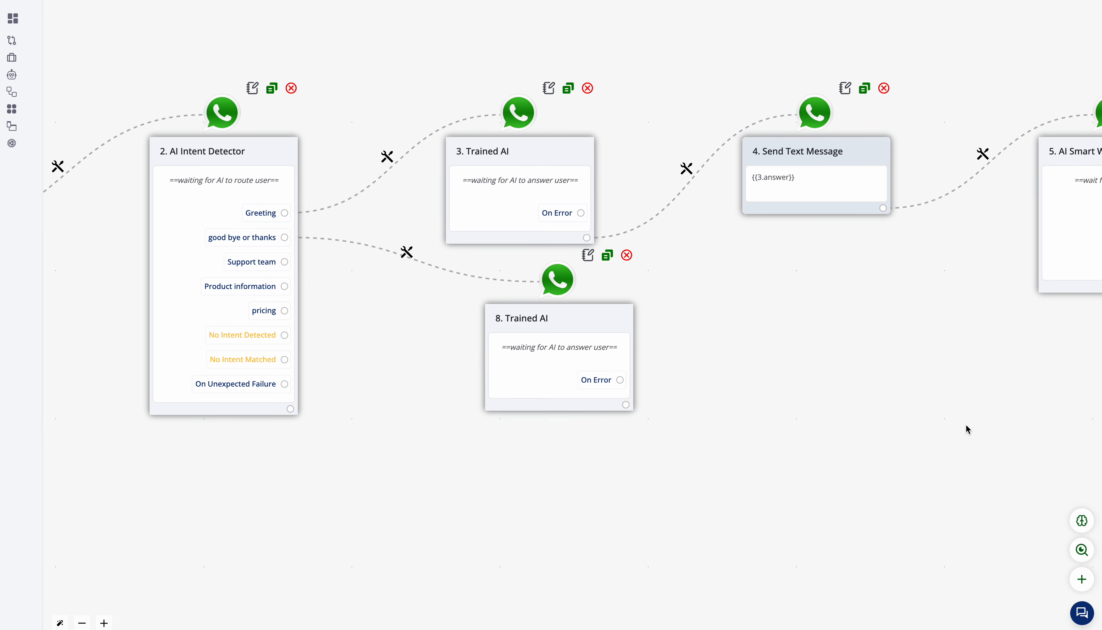
Step: Add a Send Text Message step after 8. Trained AI that sends its mapped answer, {{8.answer}}, and save the message
left_click_drag(625, 405, 707, 455)
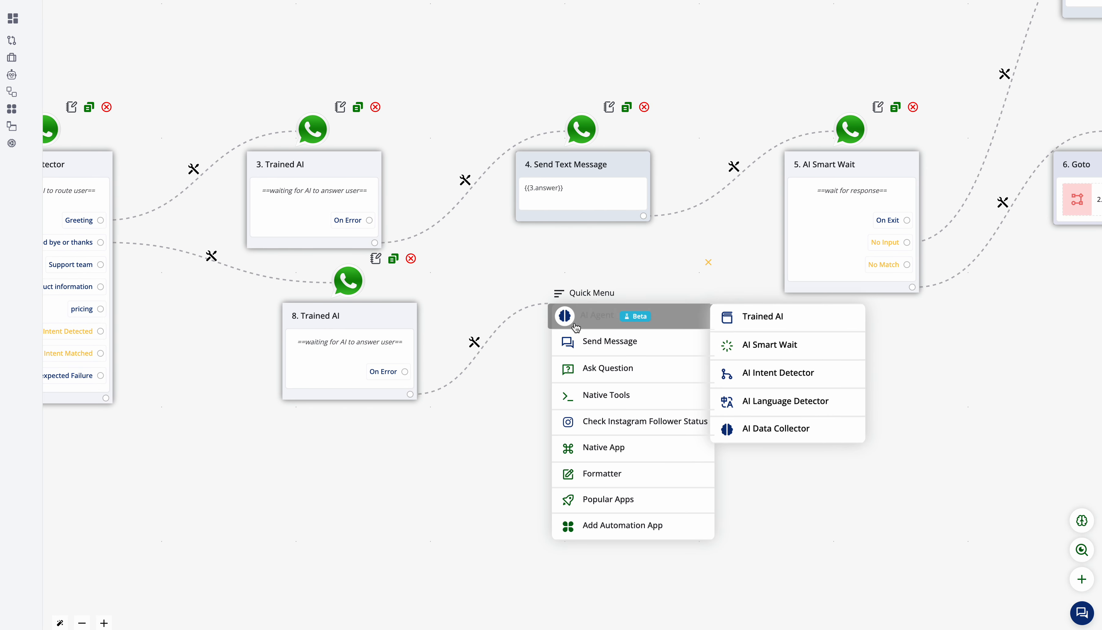
left_click(585, 340)
left_click(987, 48)
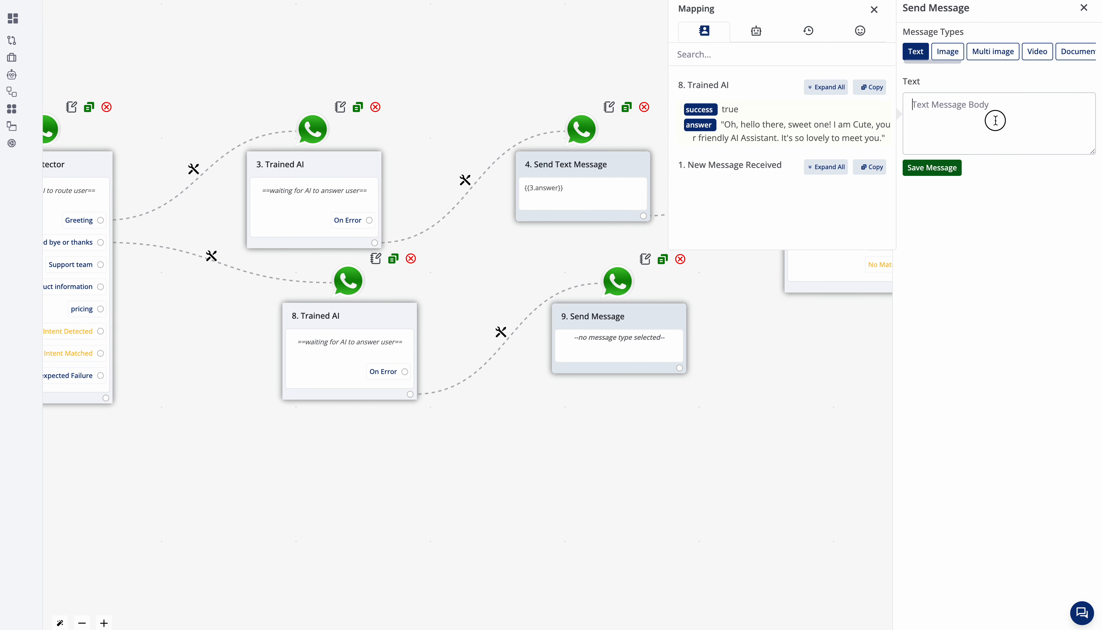
left_click(700, 124)
left_click(932, 167)
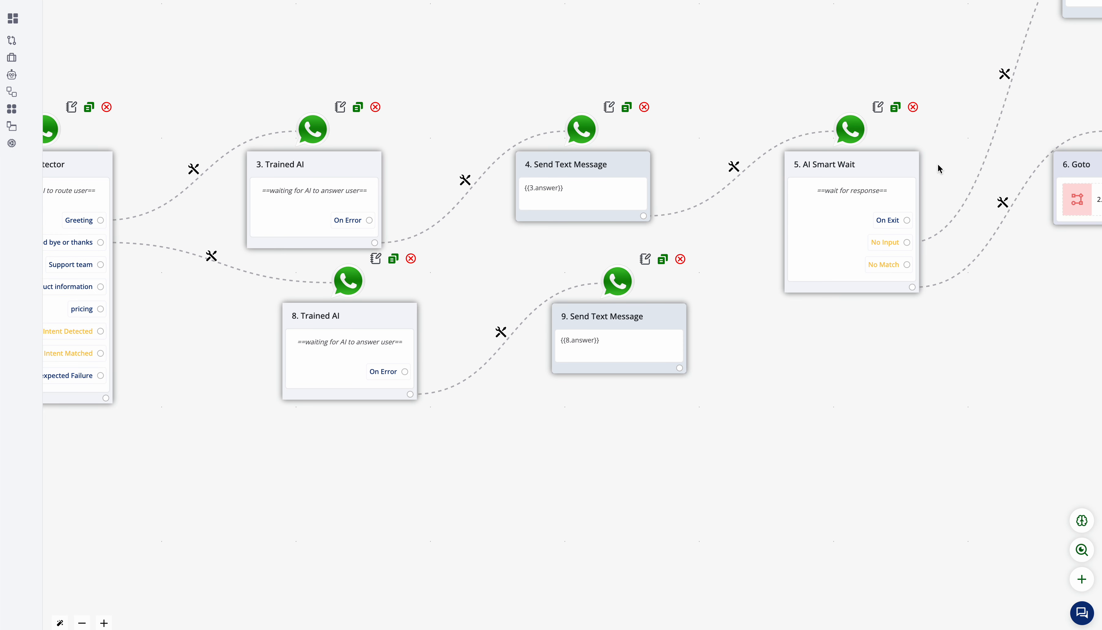
left_click_drag(779, 391, 709, 392)
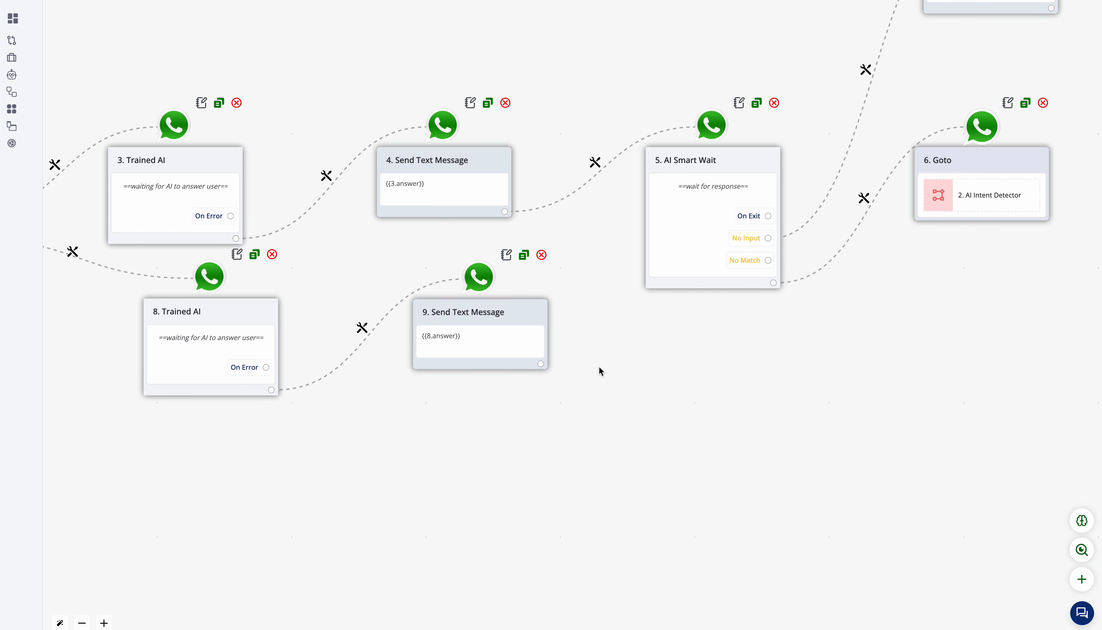
left_click_drag(492, 430, 964, 459)
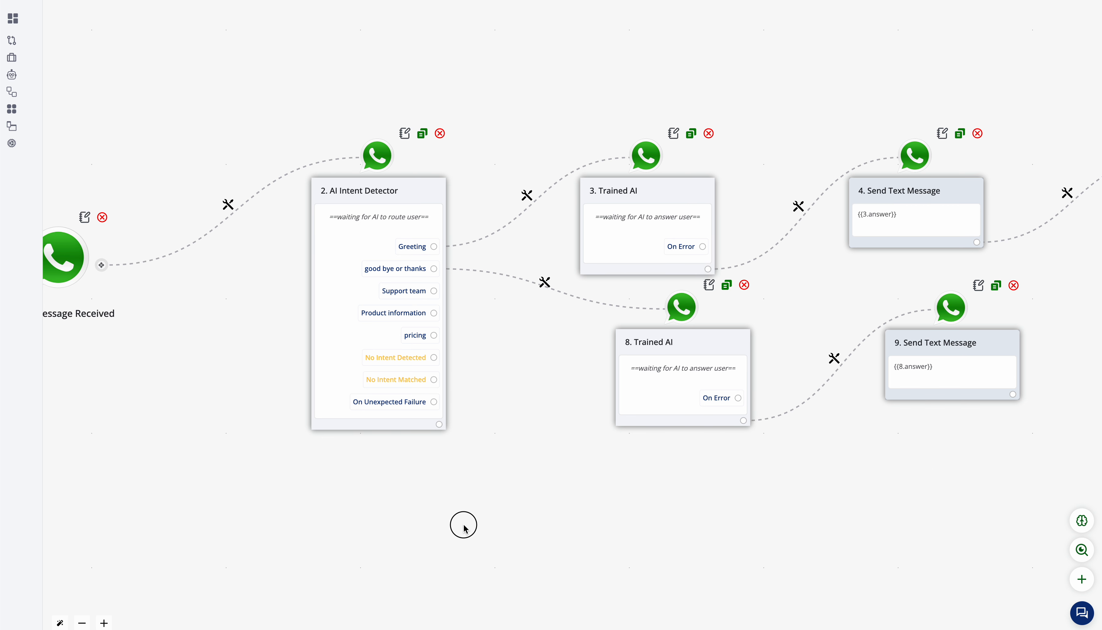
Step: Rearrange the flow by moving 3. Trained AI, 4. Send Text Message, 8. Trained AI, 9. Send Text Message and 5. AI Smart Wait upward
left_click_drag(462, 524, 621, 522)
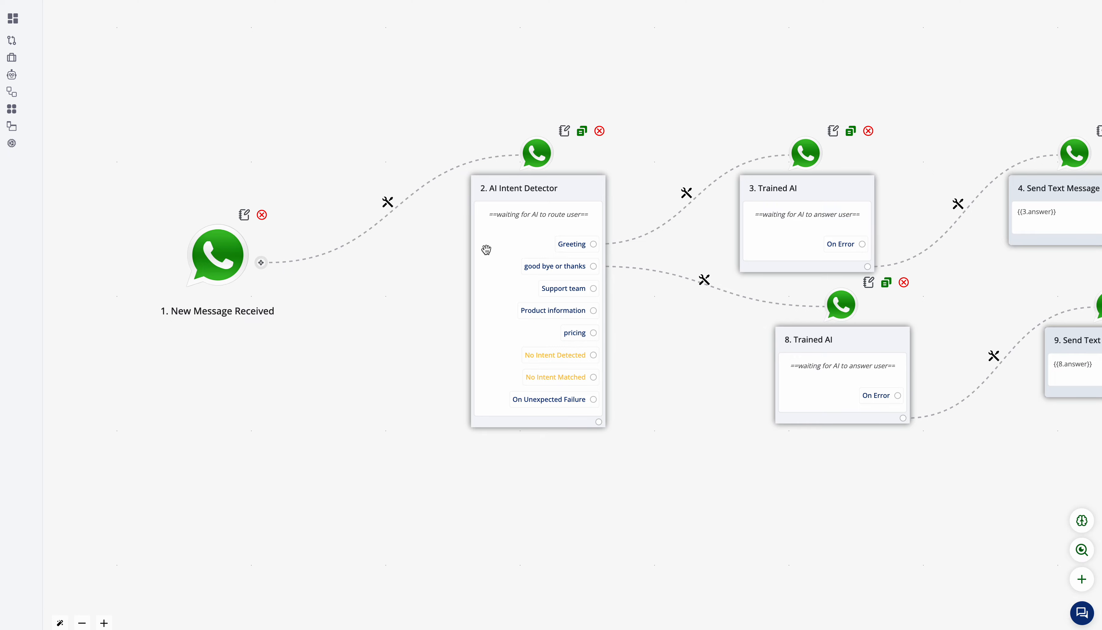
left_click_drag(775, 450, 364, 441)
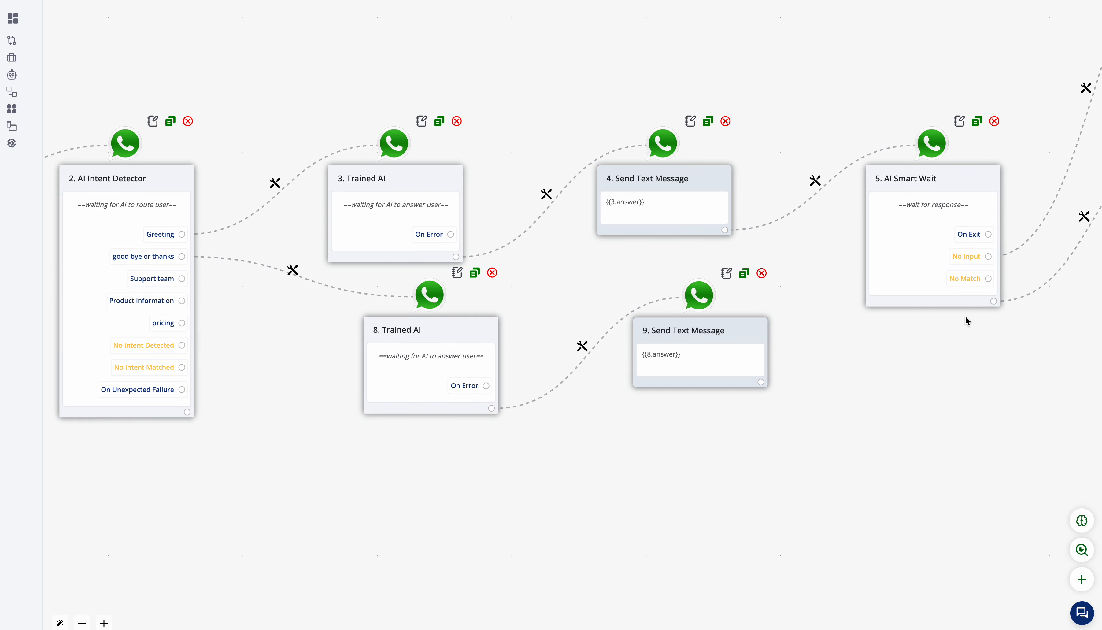
left_click_drag(396, 184, 449, 86)
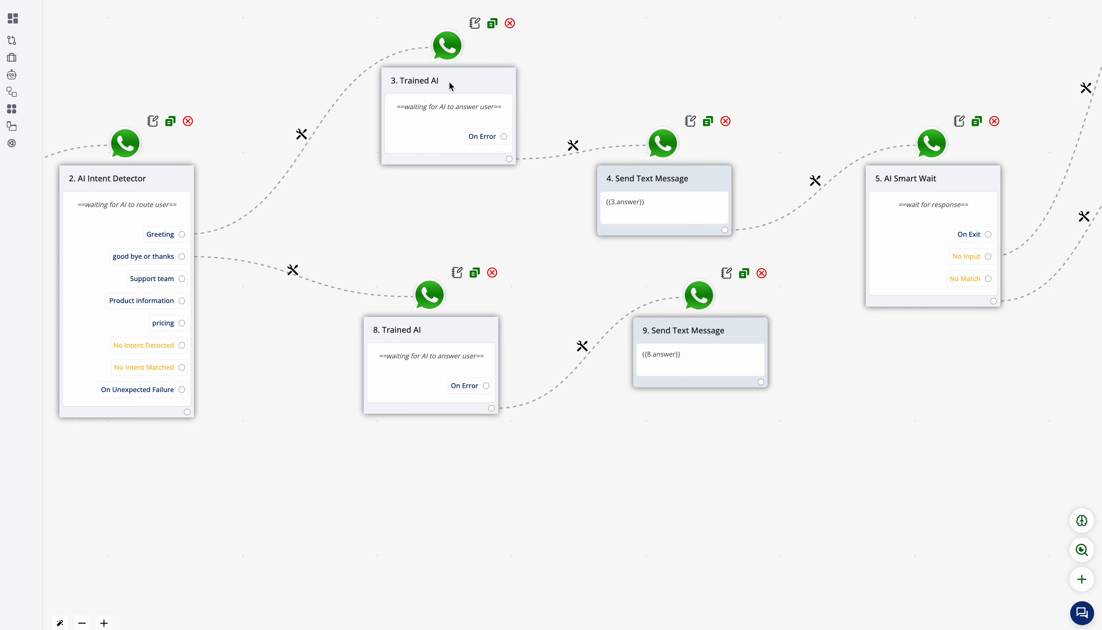
left_click_drag(677, 164, 676, 78)
left_click_drag(452, 346, 467, 256)
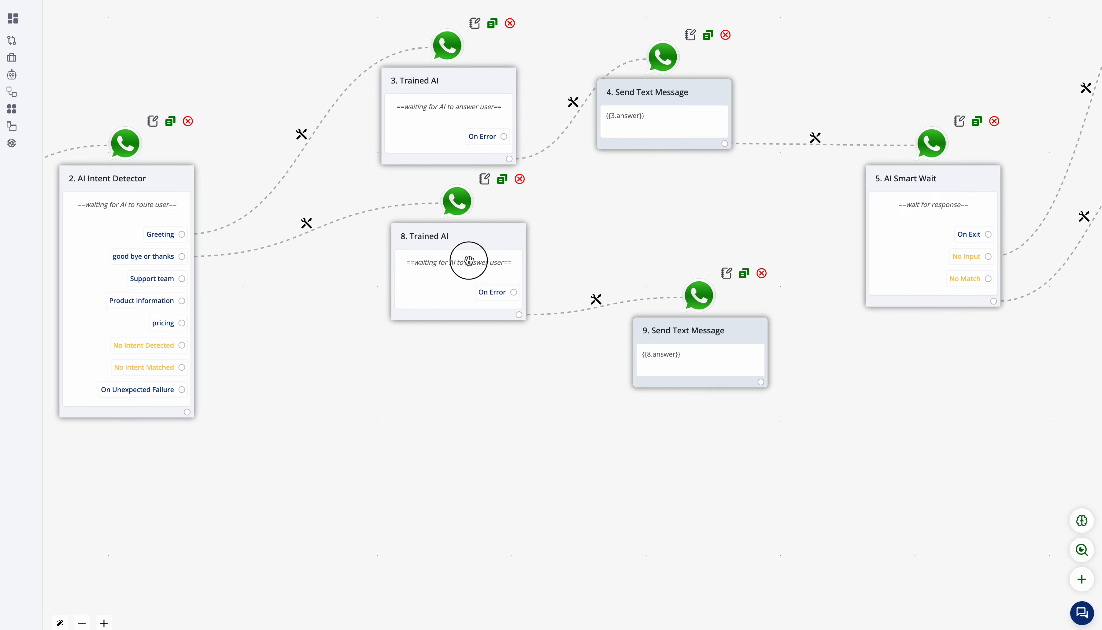
left_click_drag(657, 327, 632, 261)
left_click_drag(855, 341, 577, 357)
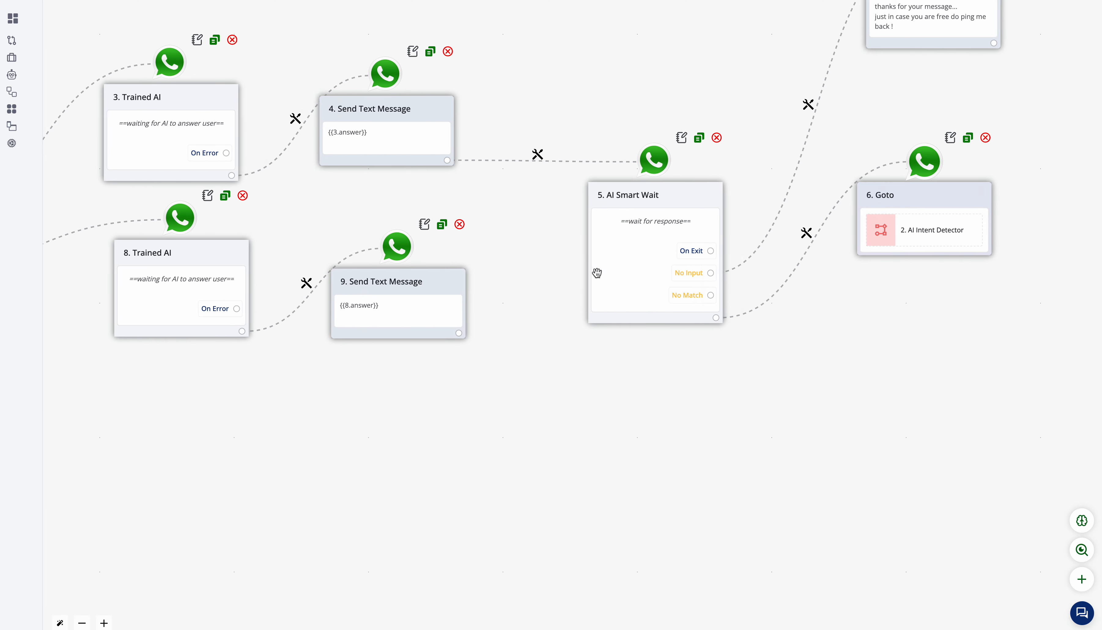
left_click_drag(601, 191, 554, 52)
left_click_drag(765, 282, 1027, 248)
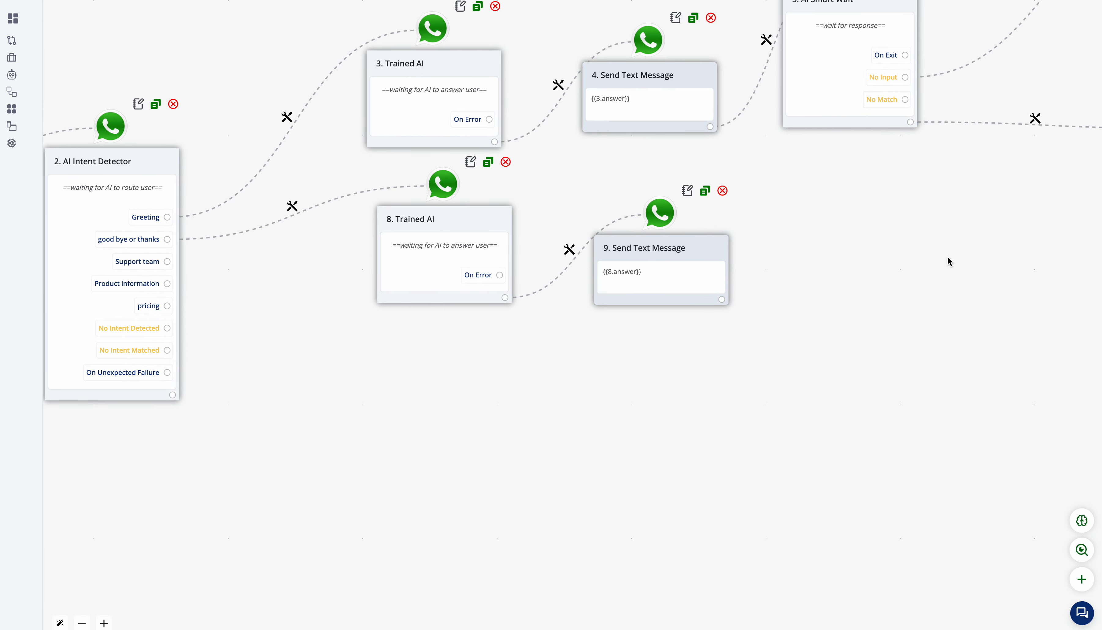
Step: Branch a new Trained AI step off the Support team intent of 2. AI Intent Detector
left_click_drag(378, 415, 604, 416)
scroll(368, 308, "up", 5)
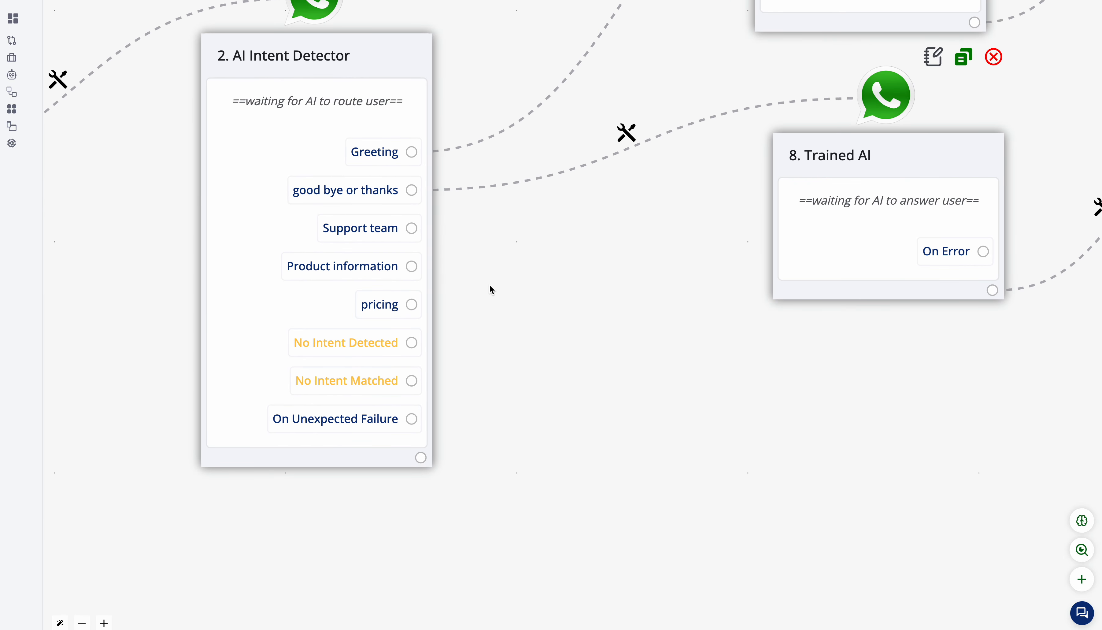
left_click_drag(517, 296, 448, 366)
scroll(449, 366, "down", 3)
scroll(448, 365, "down", 3)
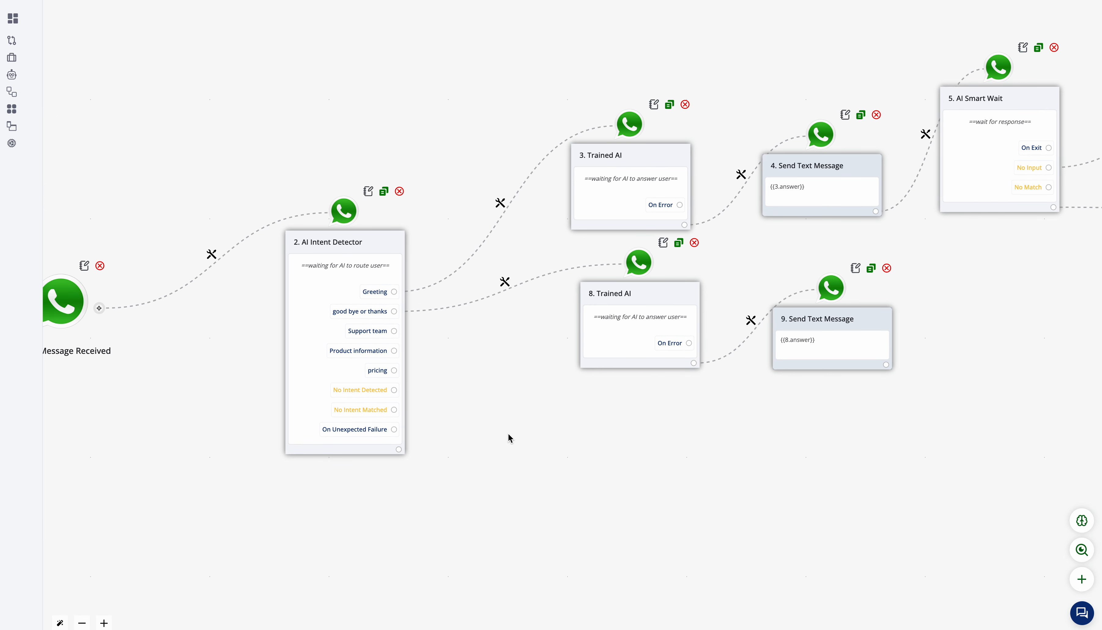
left_click_drag(524, 425, 412, 277)
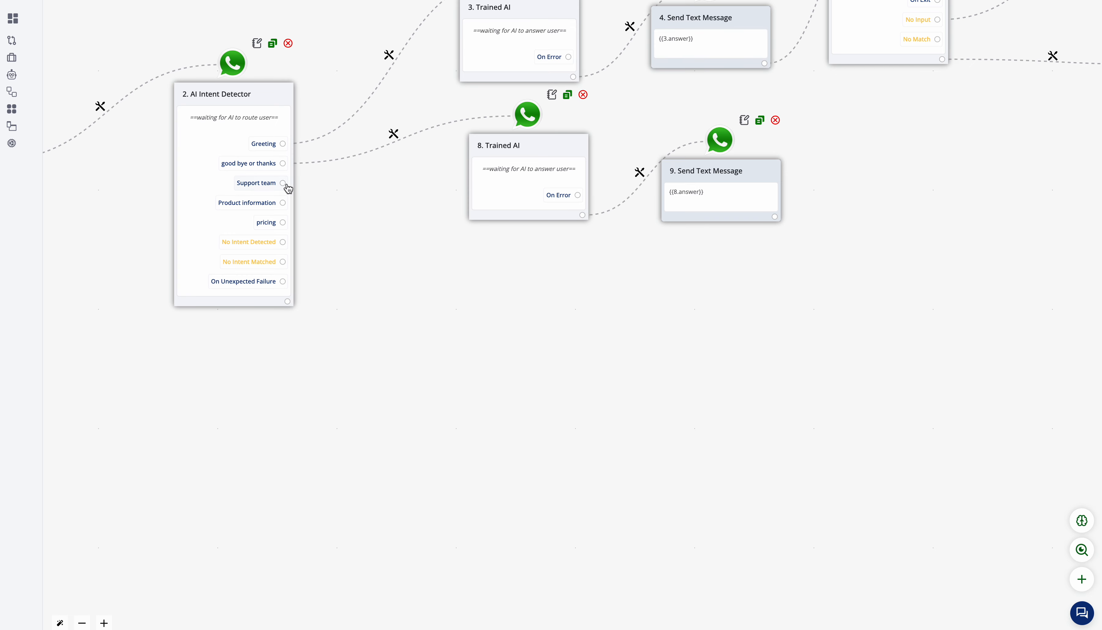
left_click_drag(283, 183, 283, 184)
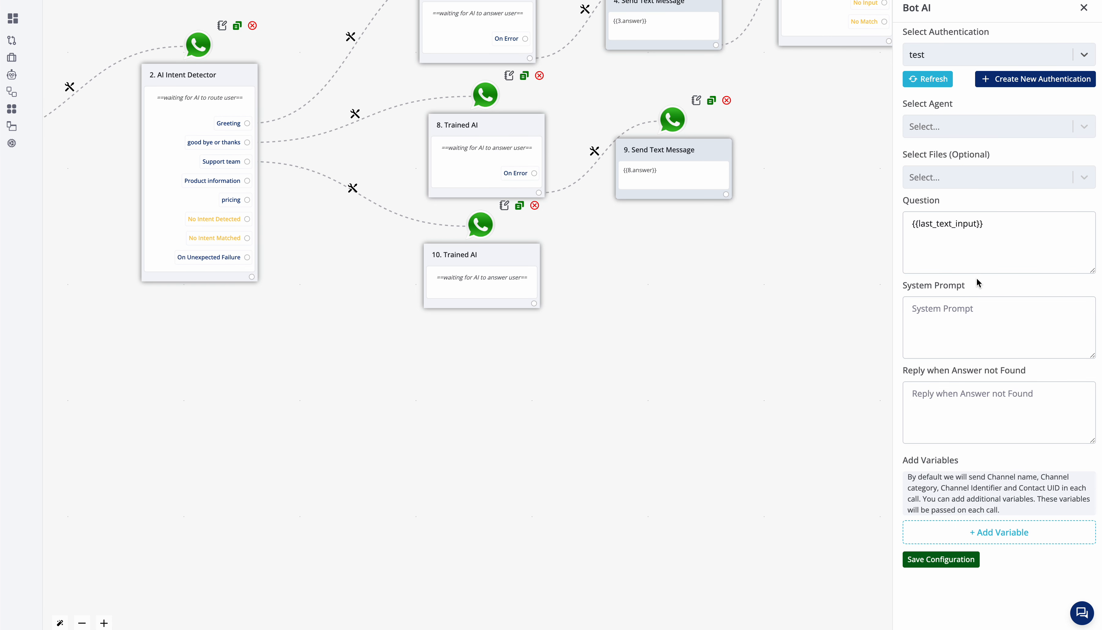
Step: Choose support as the agent for 10. Trained AI
left_click(1001, 123)
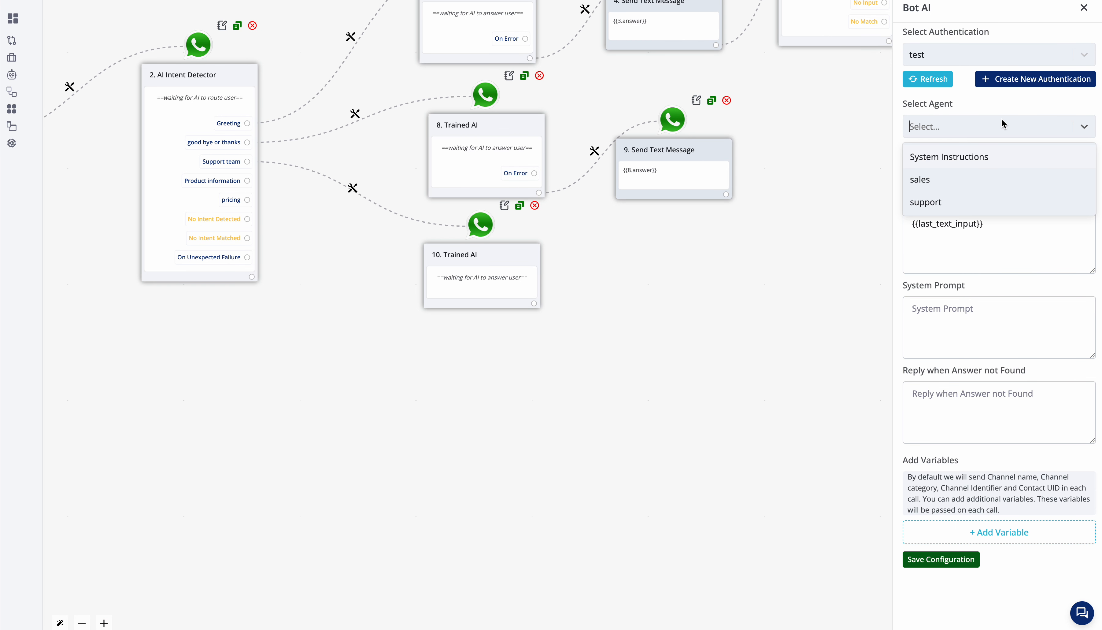
left_click(962, 211)
left_click(961, 180)
left_click(962, 179)
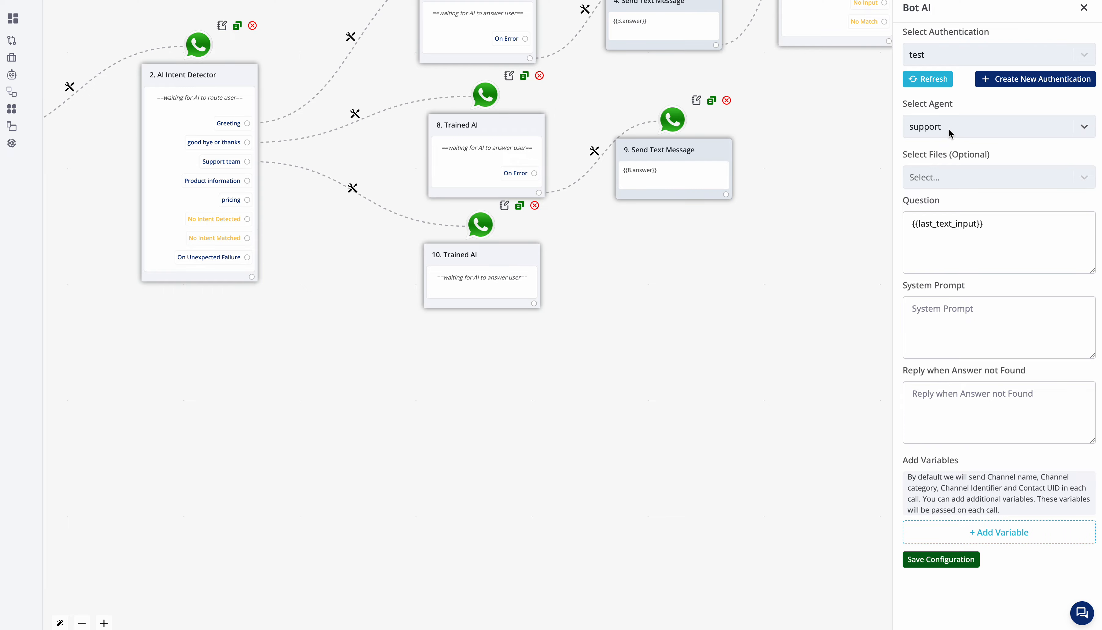
Step: Write a system prompt giving the agent a persona name and the instruction "help users with short answers in regards of their queries from our doc"
left_click(958, 324)
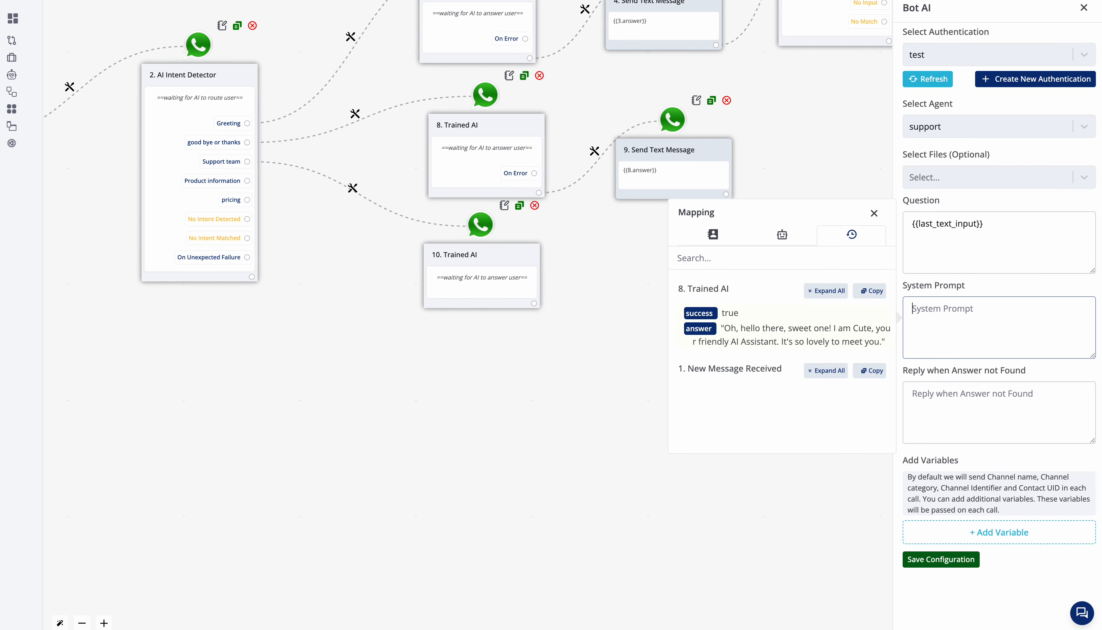
type("you are raghu,")
key("Return")
type("help users with short answers in regards of their queries from our doc")
Step: Set the reply for when no answer is found to "i dont have an answer to this, escalating to a human team member"
left_click(998, 401)
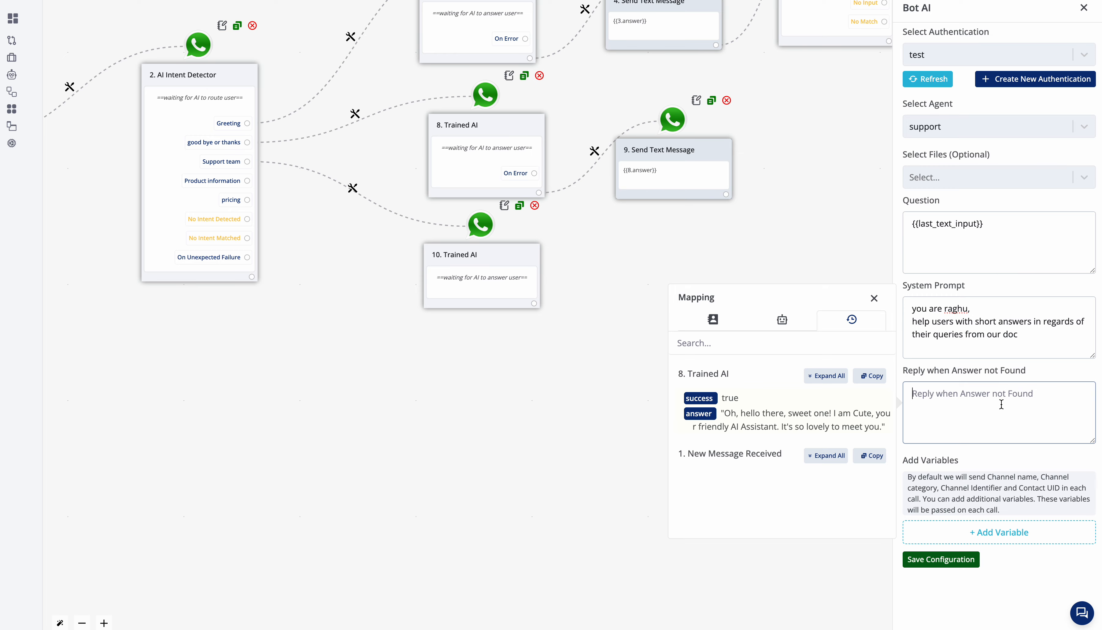
type("we dont")
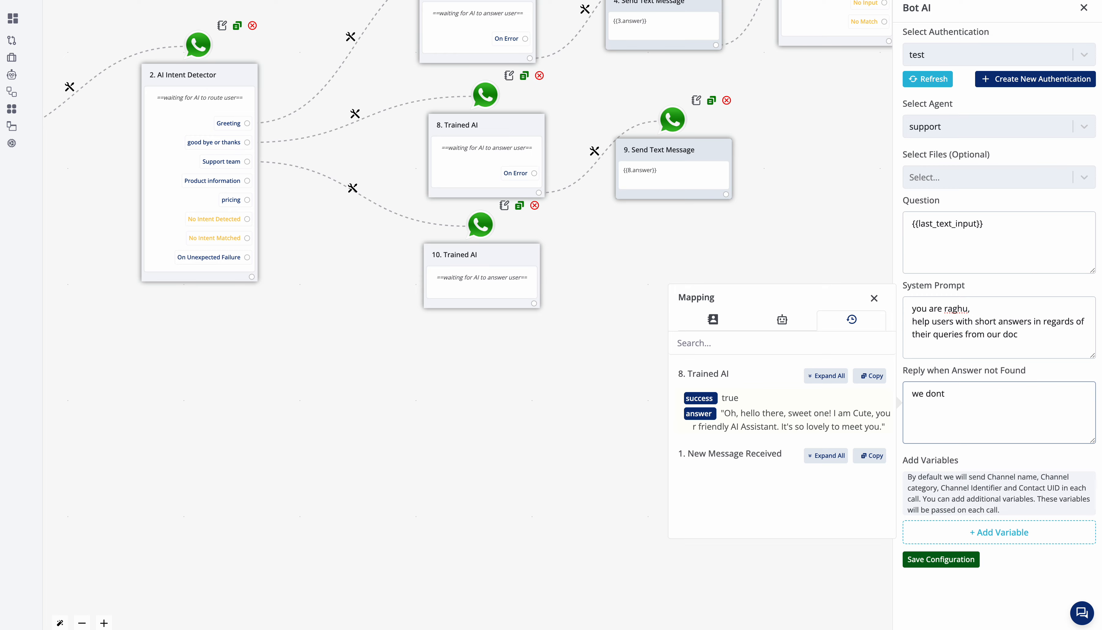
key("ctrl+a")
type("i dont have an")
type("wer to this, escalating to a human ")
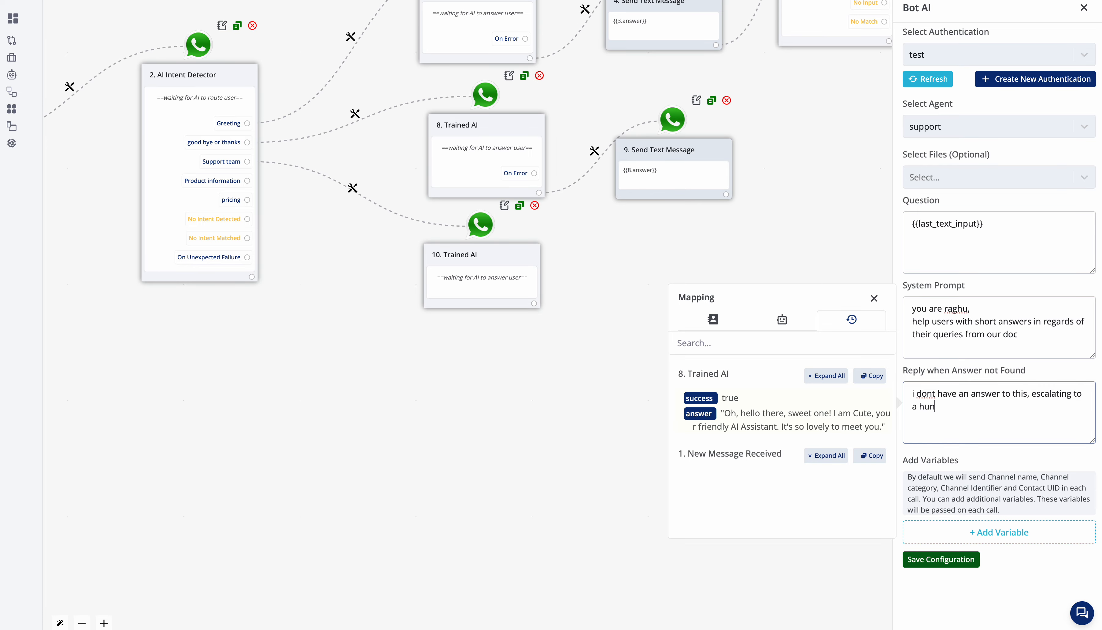
type("a")
key("BackSpace")
type("team membe")
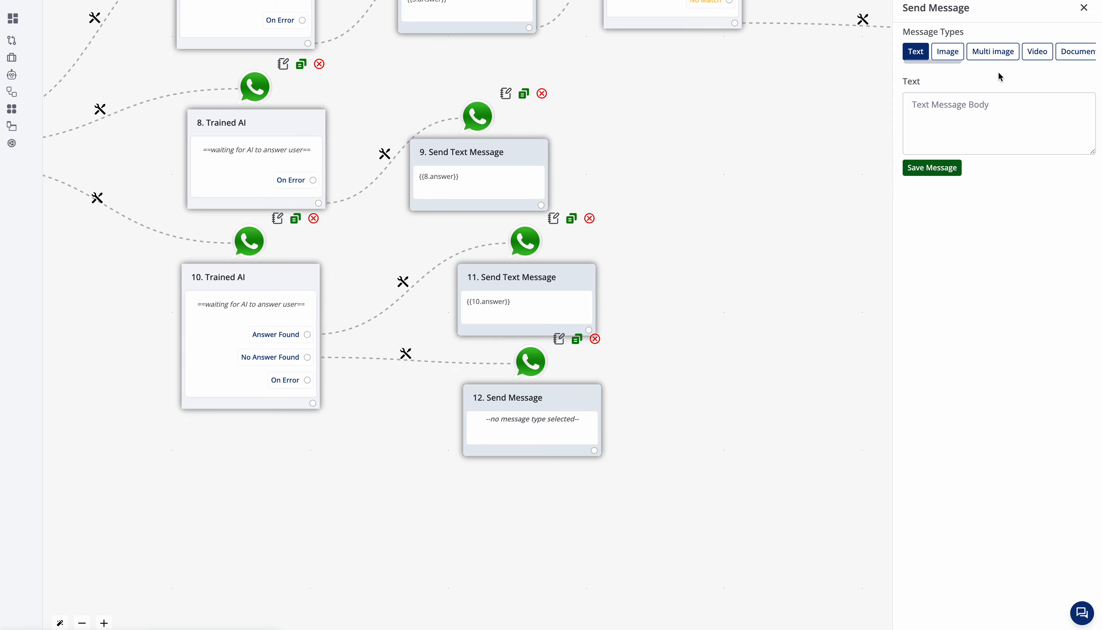
Step: Map {{10.answer}} as the text of the message on the No Answer Found branch of 10. Trained AI and save the message
left_click(953, 102)
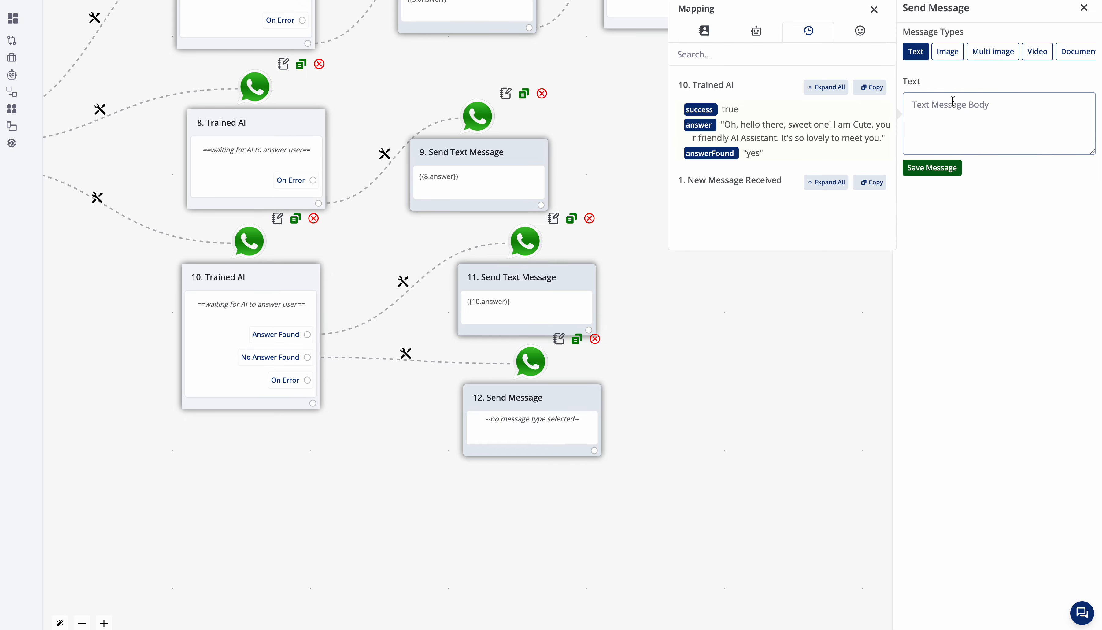
left_click(700, 125)
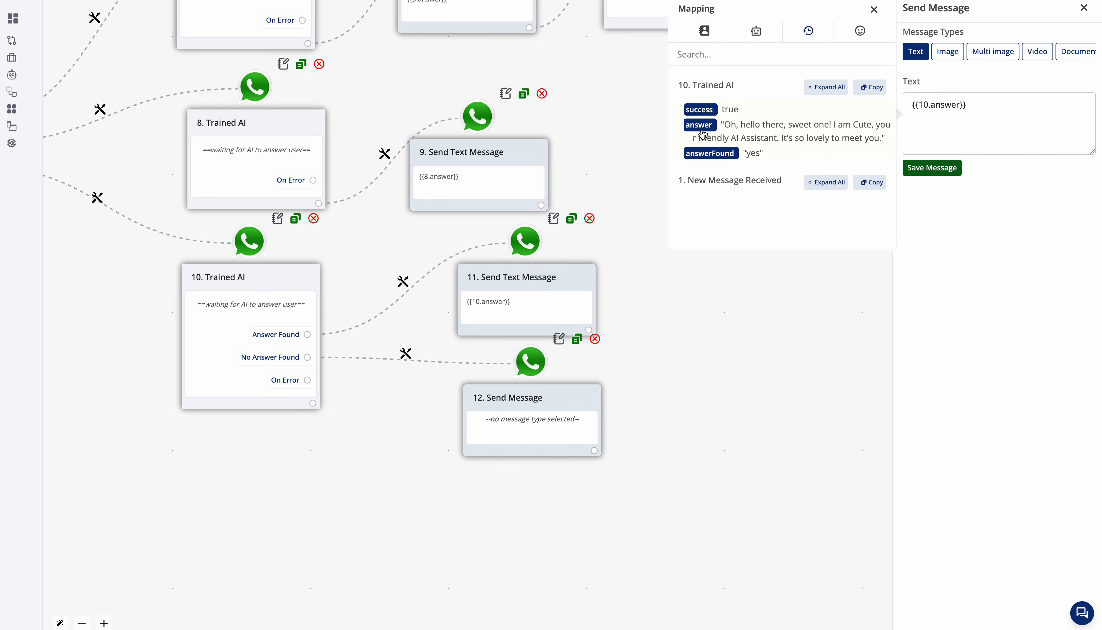
left_click(948, 168)
Step: Move 11. Send Text Message and 12. Send Text Message farther from 10. Trained AI and away from each other
scroll(379, 337, "down", 4)
left_click_drag(533, 386, 808, 388)
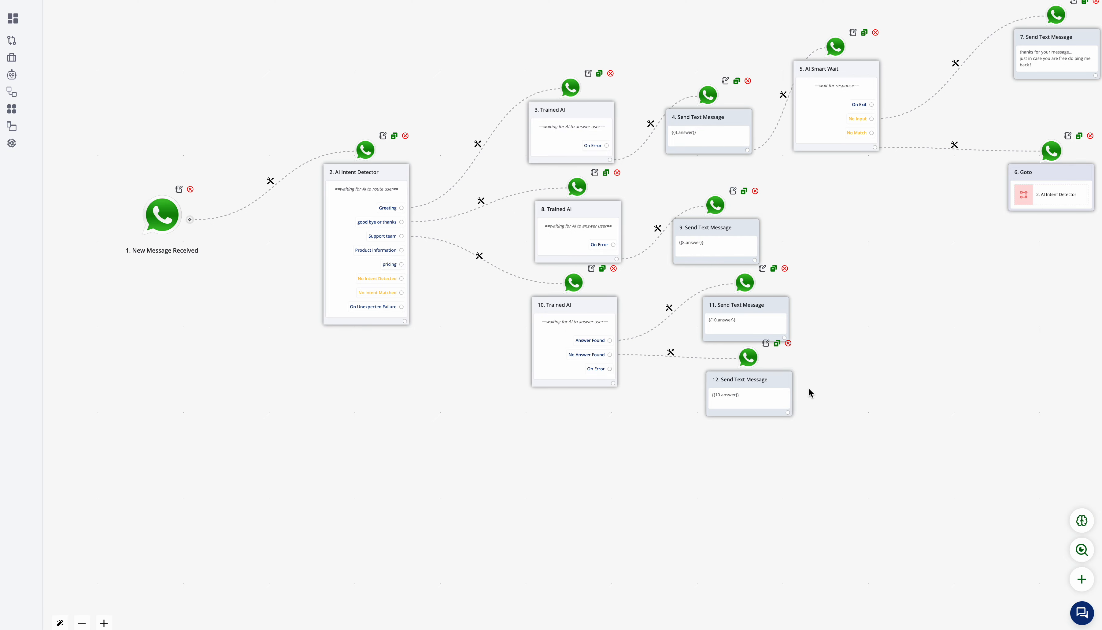
left_click_drag(883, 383, 655, 390)
scroll(530, 397, "up", 3)
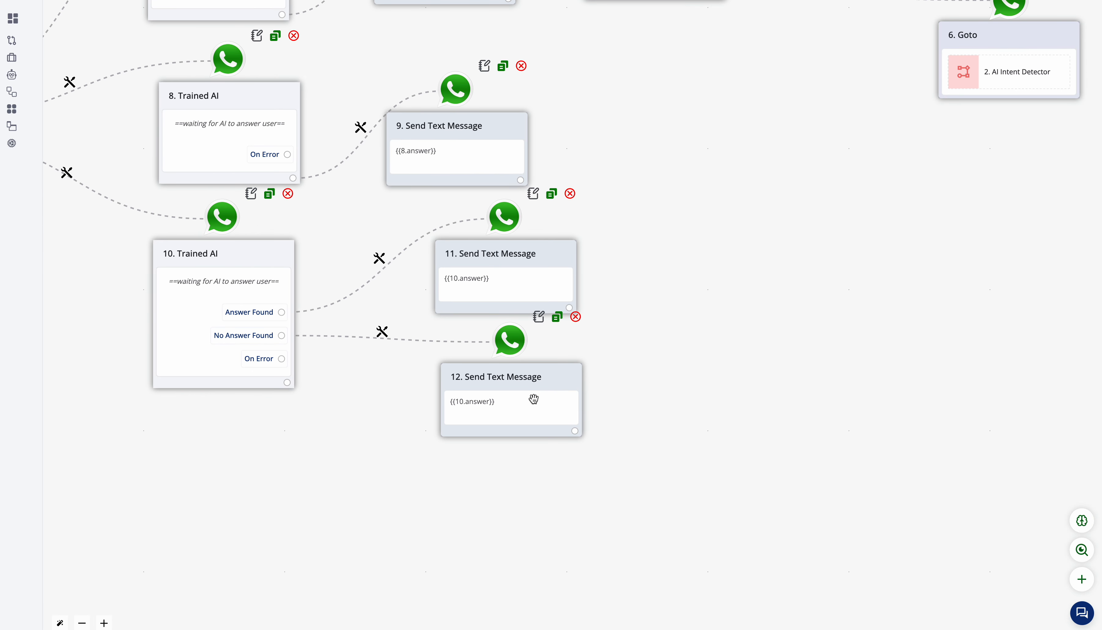
left_click_drag(546, 259, 677, 207)
left_click_drag(568, 393, 731, 394)
left_click_drag(647, 234, 698, 238)
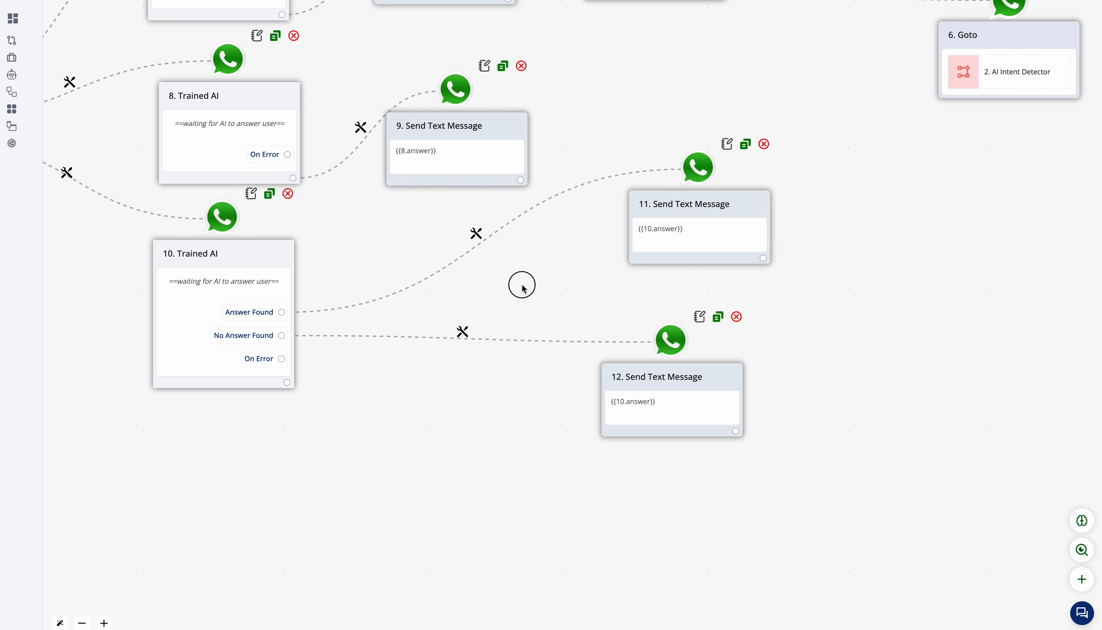